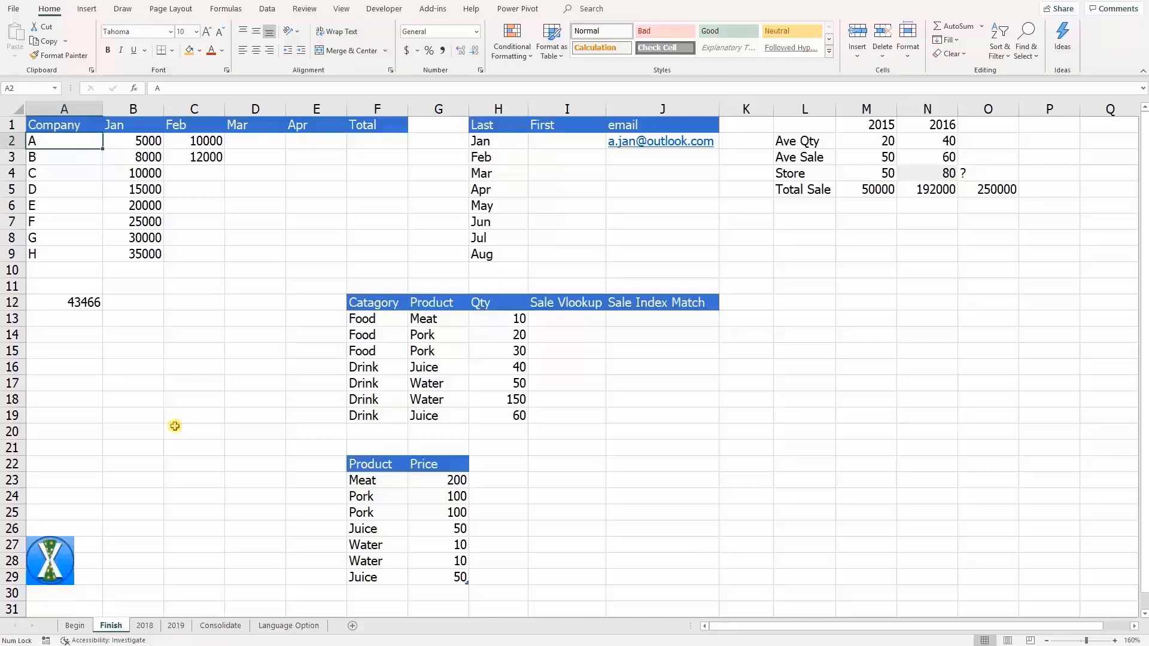
- Copy the company letters A–H from A2:A9 into the First column at I2
{"action": "key", "text": "ctrl+shift+Down"}
{"action": "key", "text": "ctrl+c"}
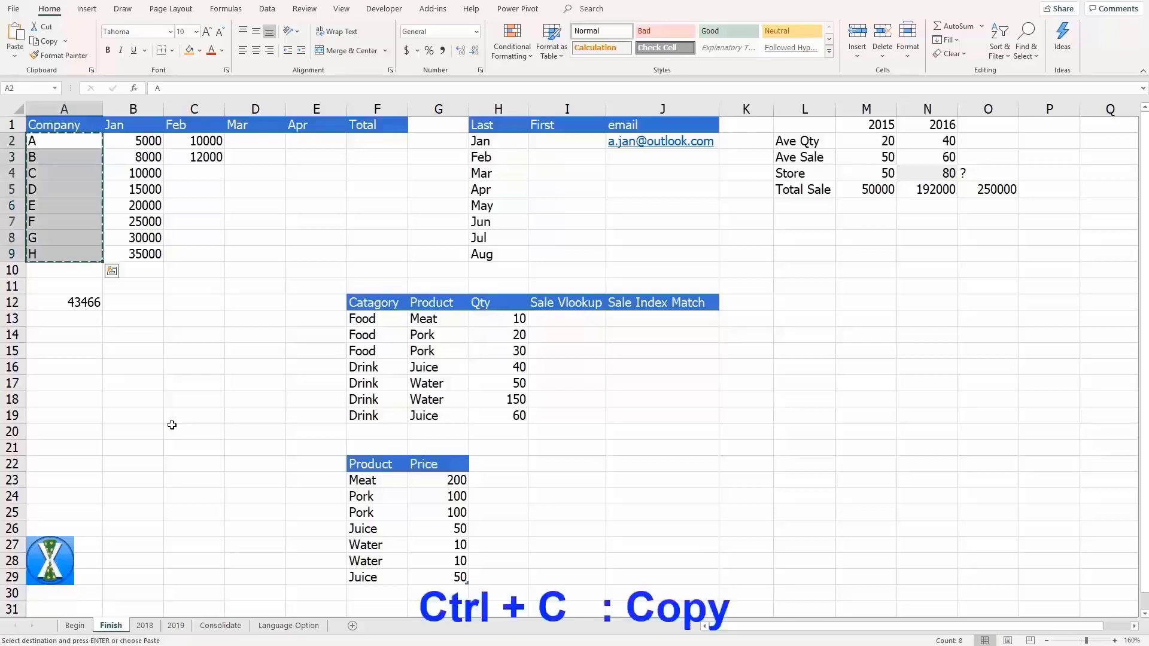
{"action": "left_click", "coordinate": [576, 141]}
{"action": "key", "text": "ctrl+v"}
{"action": "key", "text": "Escape"}
- Format the Jan and Feb columns as Number with a 1000 separator and 0 decimals (#,##0)
{"action": "left_click", "coordinate": [128, 111]}
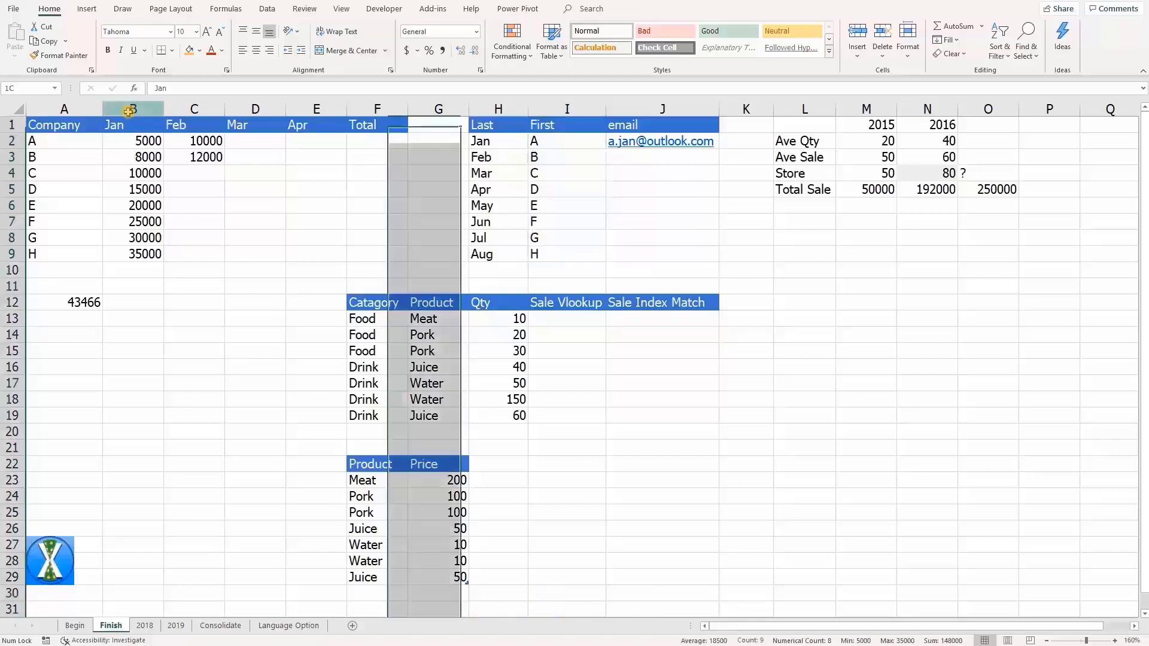
{"action": "left_click_drag", "start_coordinate": [129, 111], "coordinate": [193, 111]}
{"action": "key", "text": "ctrl+1"}
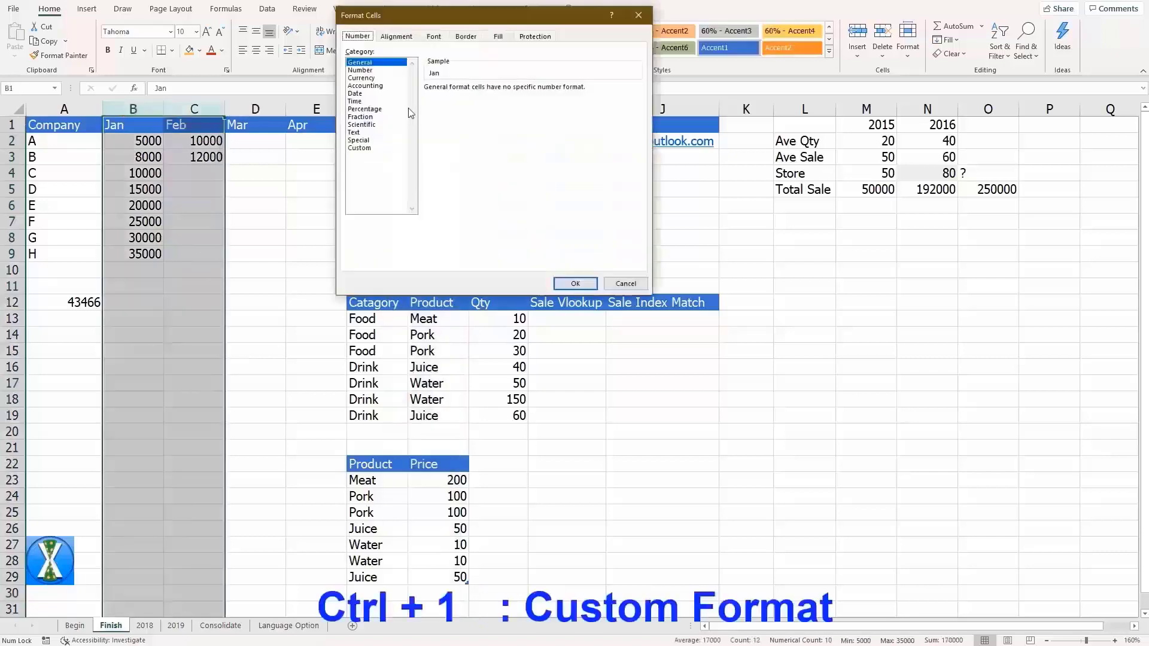
{"action": "left_click", "coordinate": [364, 70]}
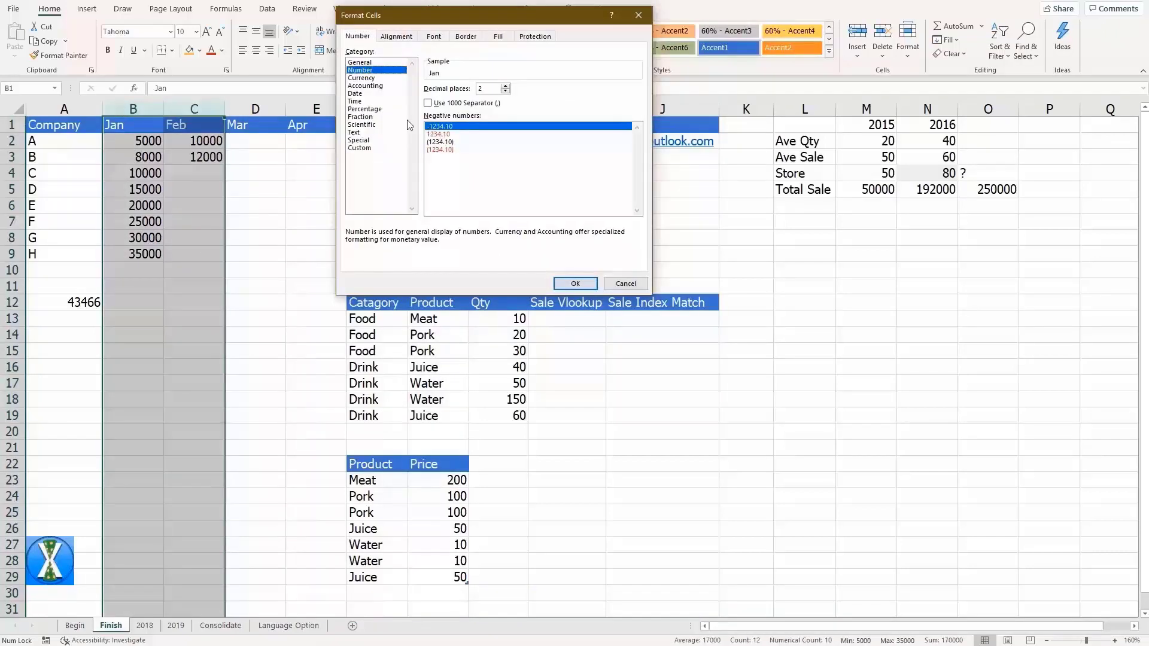
{"action": "left_click", "coordinate": [428, 104]}
{"action": "double_click", "coordinate": [506, 91]}
{"action": "left_click", "coordinate": [361, 148]}
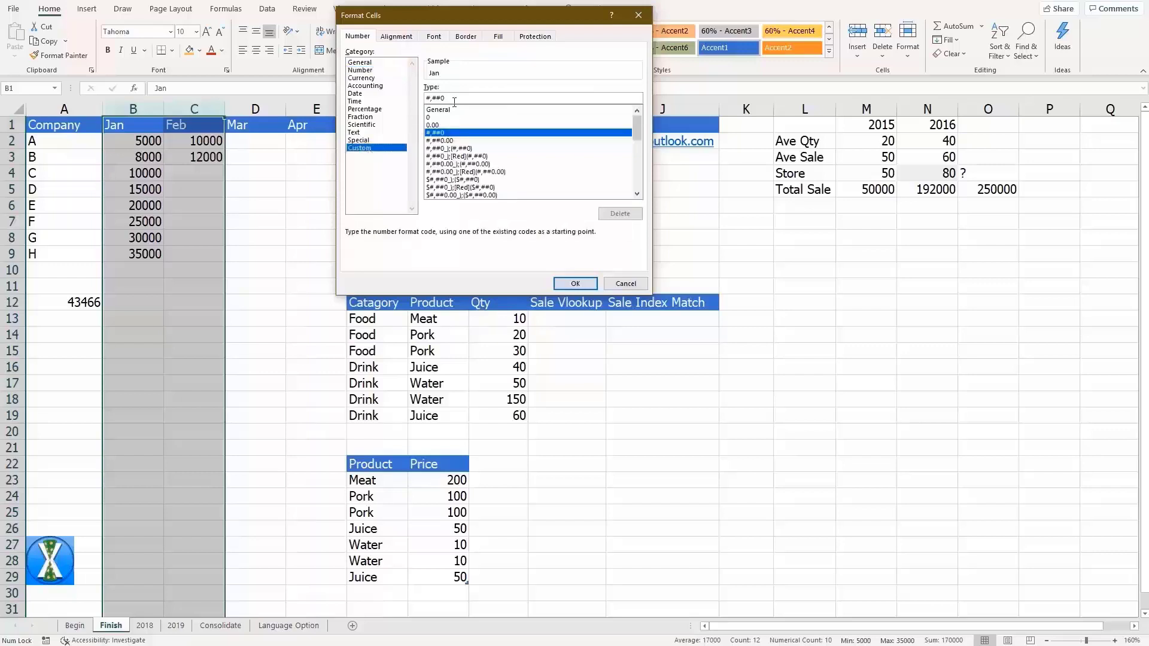
{"action": "left_click", "coordinate": [575, 284]}
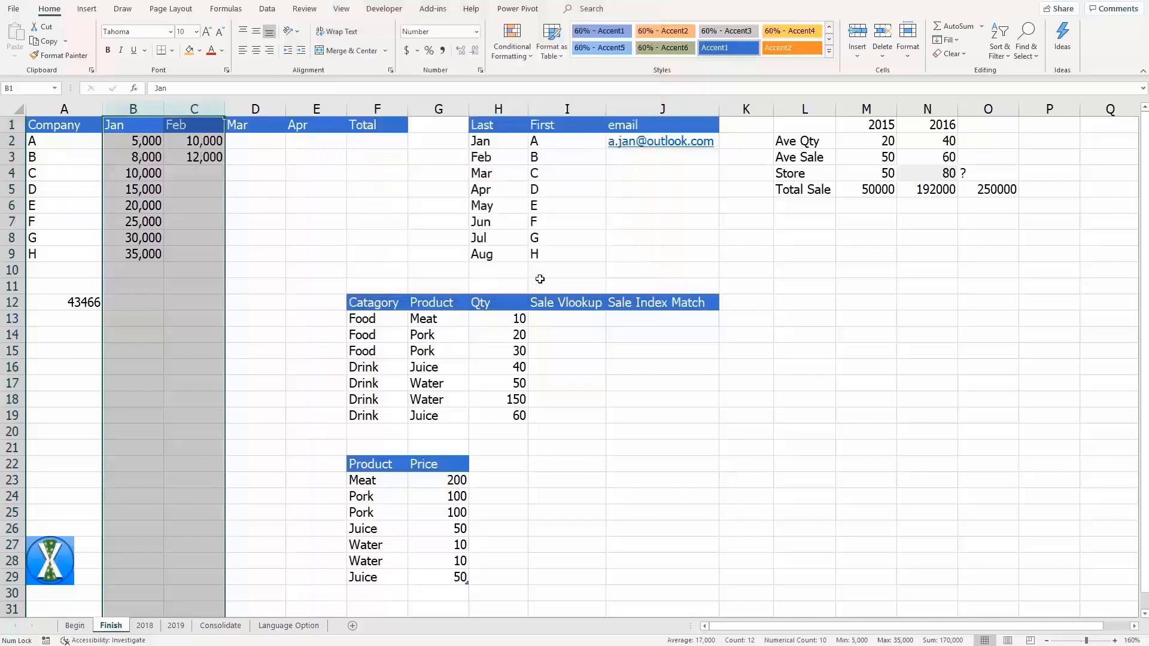
{"action": "left_click", "coordinate": [69, 303]}
- Format A12 as dd-mmm-yyyy (01-Jan-2019) and fill dates down in monthly steps
{"action": "key", "text": "ctrl+1"}
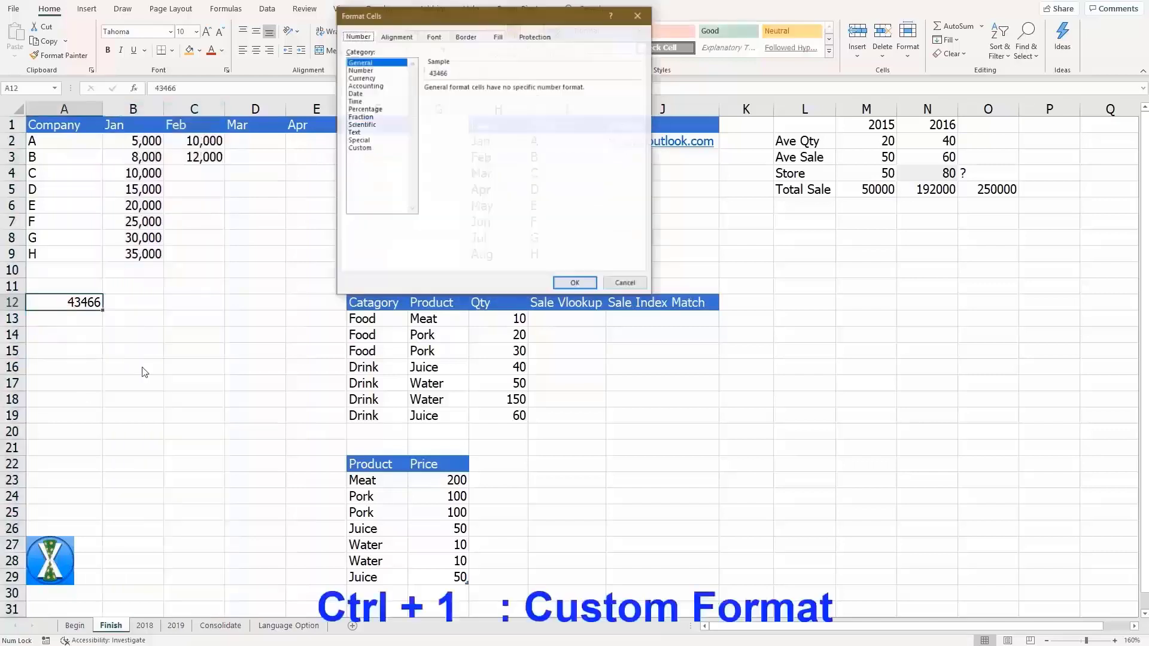
{"action": "left_click_drag", "start_coordinate": [439, 15], "coordinate": [224, 260]}
{"action": "left_click", "coordinate": [141, 338]}
{"action": "left_click", "coordinate": [144, 394]}
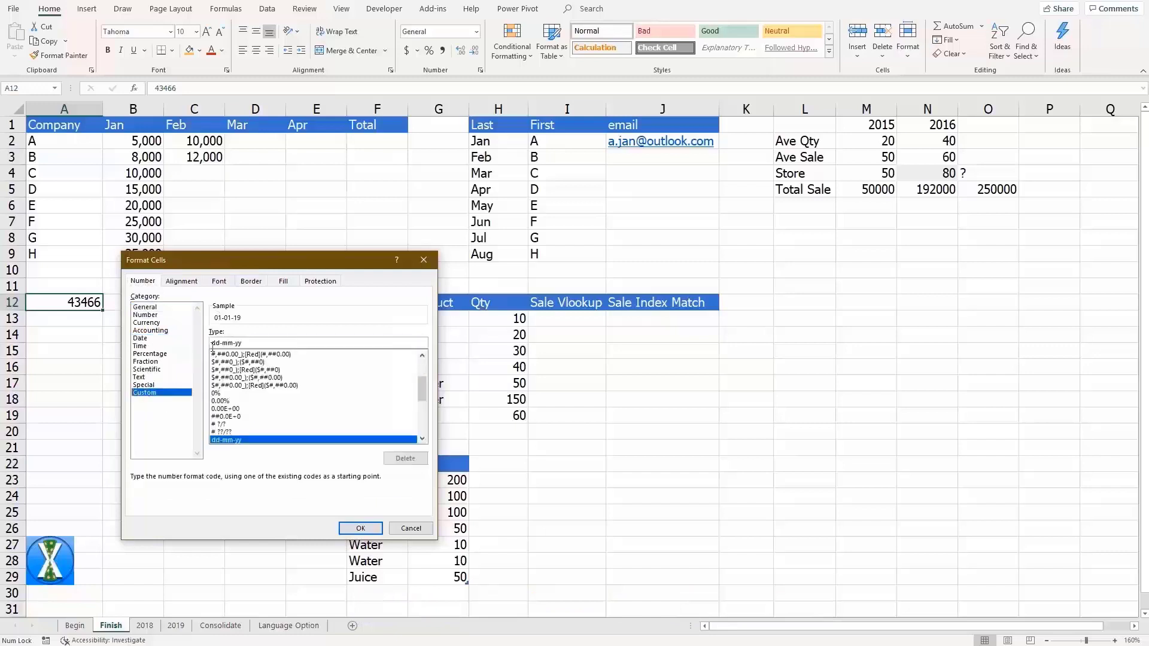
{"action": "left_click", "coordinate": [232, 344]}
{"action": "type", "text": "m-yy"}
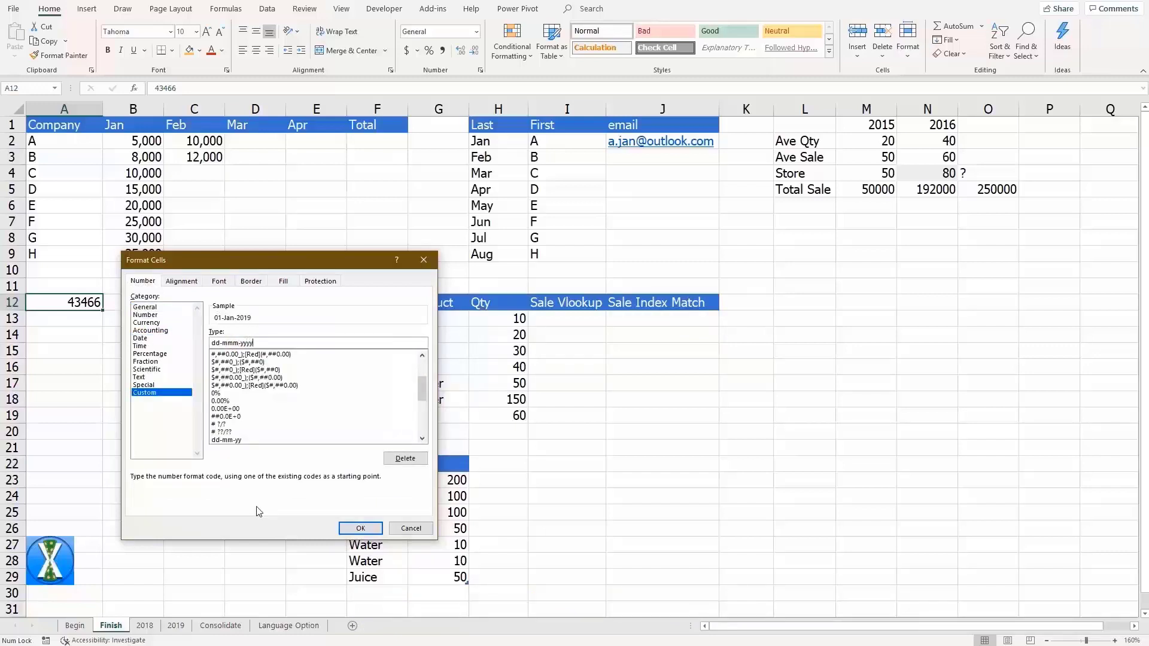
{"action": "key", "text": "Return"}
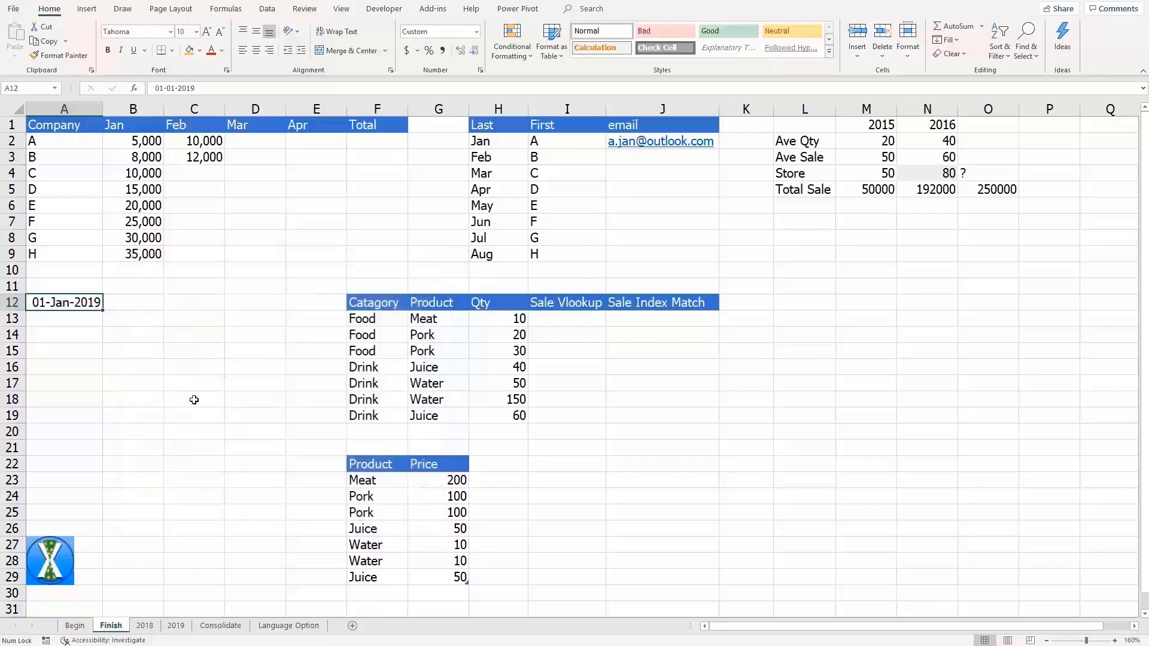
{"action": "mouse_move", "coordinate": [102, 313]}
{"action": "left_mouse_down"}
{"action": "mouse_move", "coordinate": [93, 419]}
{"action": "mouse_move", "coordinate": [95, 393]}
{"action": "left_mouse_up"}
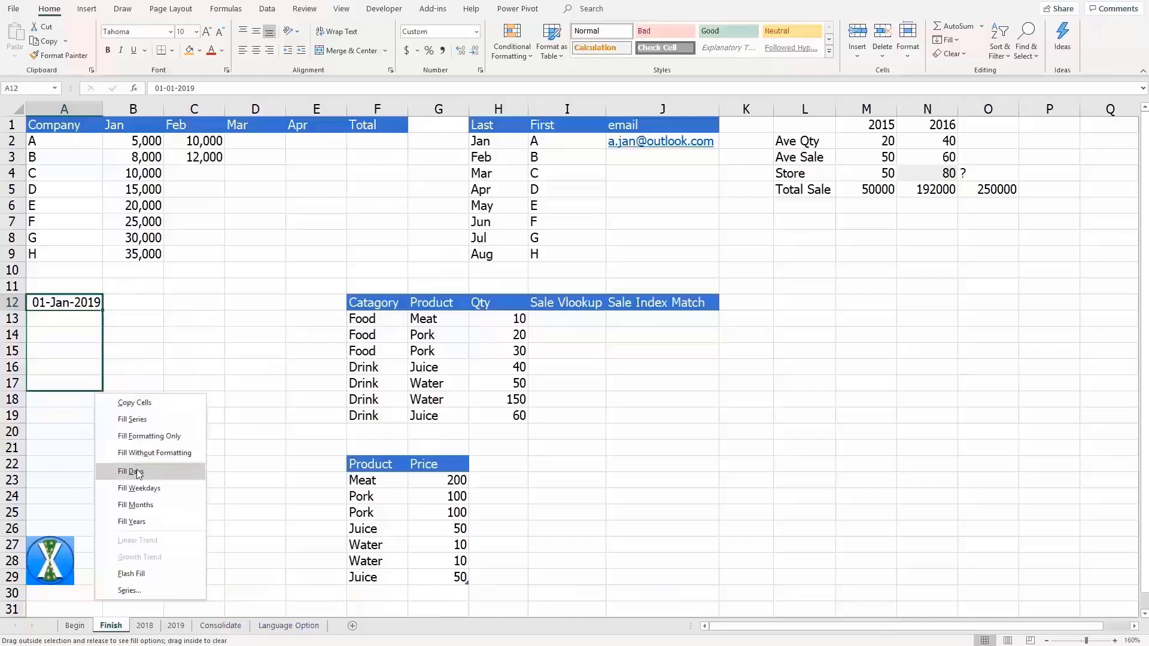
{"action": "left_click", "coordinate": [144, 506]}
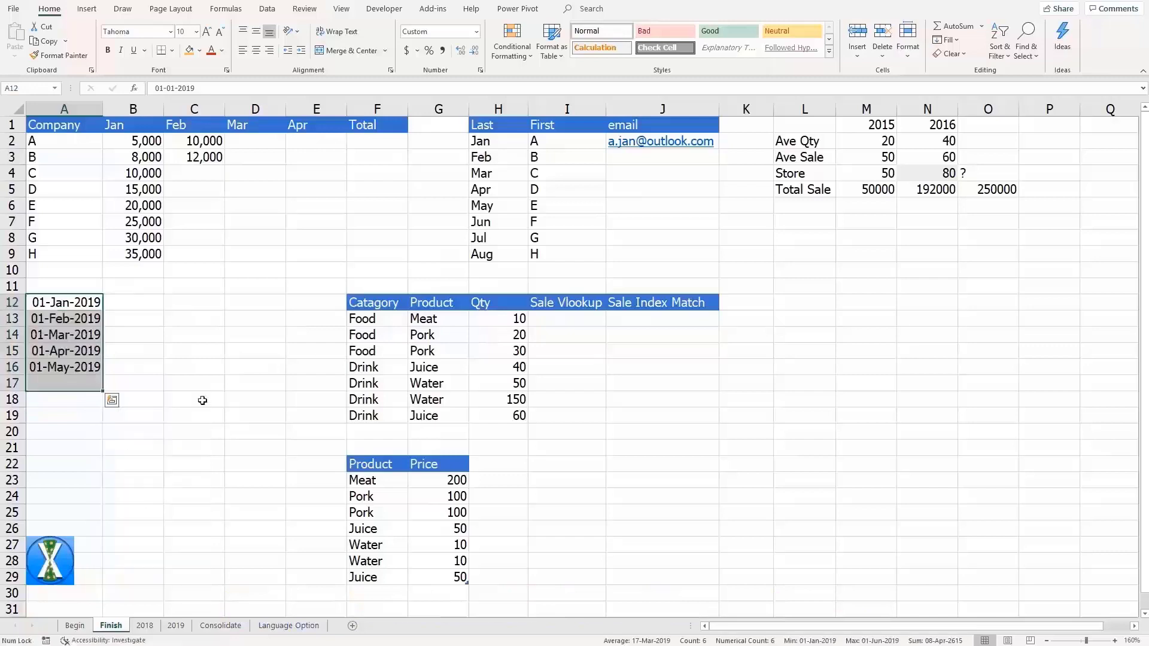
- Extend Feb down as a growth trend, then fill Mar and Apr along rows with step 10000
{"action": "left_click_drag", "start_coordinate": [206, 143], "coordinate": [211, 260]}
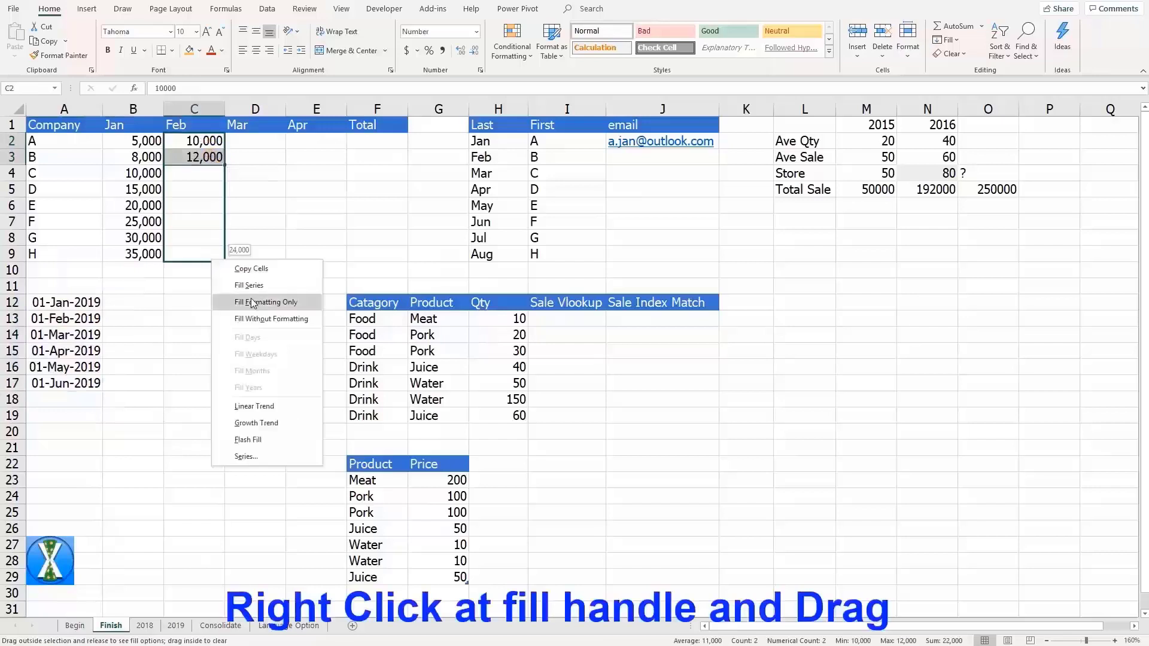
{"action": "left_click", "coordinate": [261, 422]}
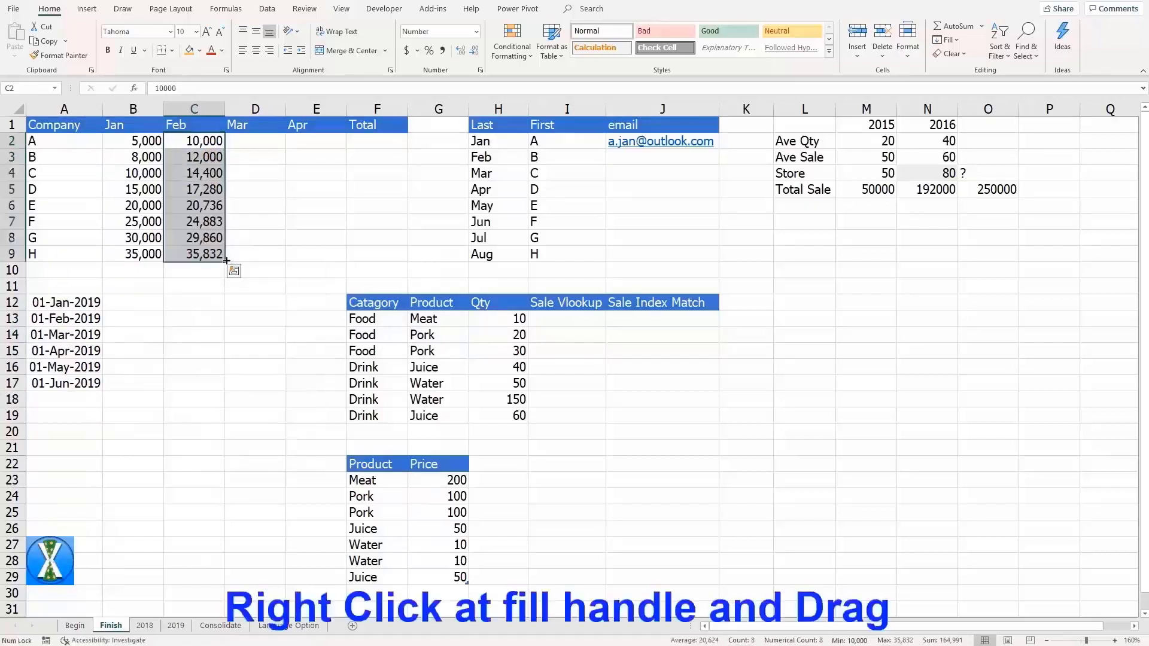
{"action": "left_click_drag", "start_coordinate": [225, 261], "coordinate": [358, 263]}
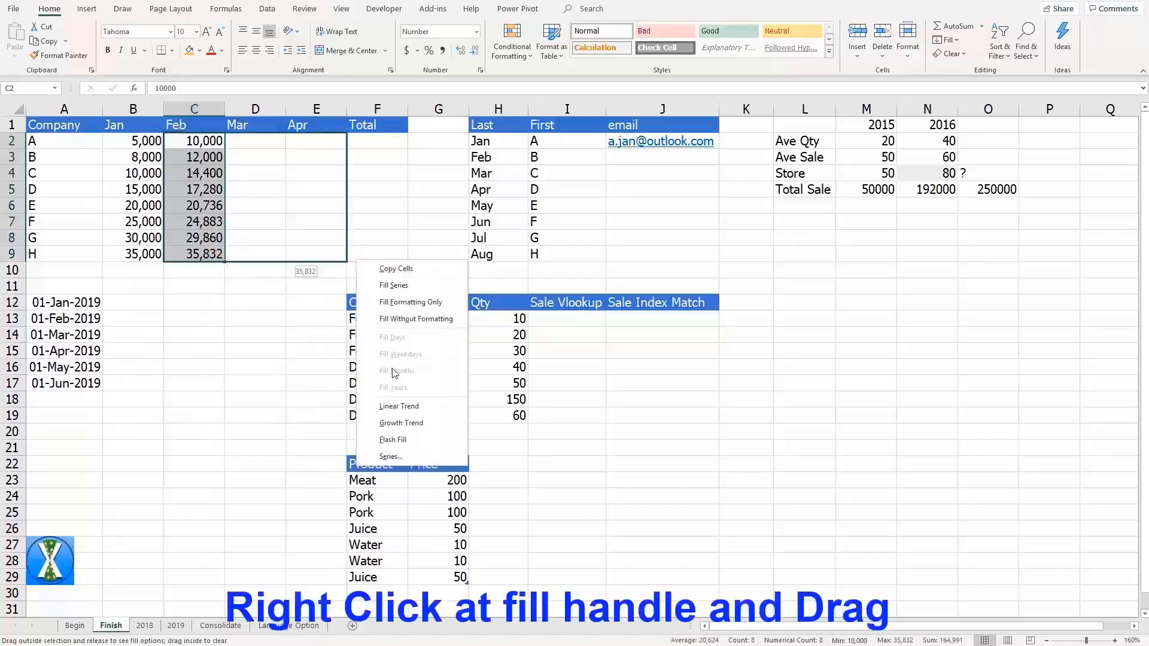
{"action": "left_click", "coordinate": [384, 457]}
{"action": "left_click_drag", "start_coordinate": [237, 339], "coordinate": [205, 283]}
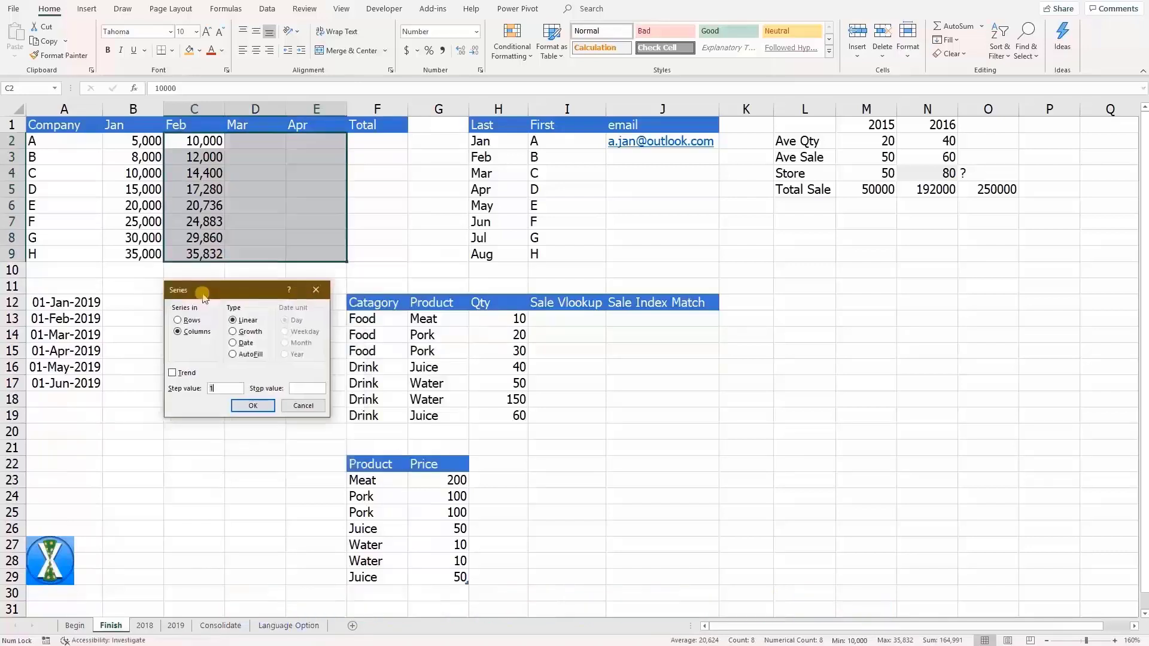
{"action": "left_click", "coordinate": [183, 311]}
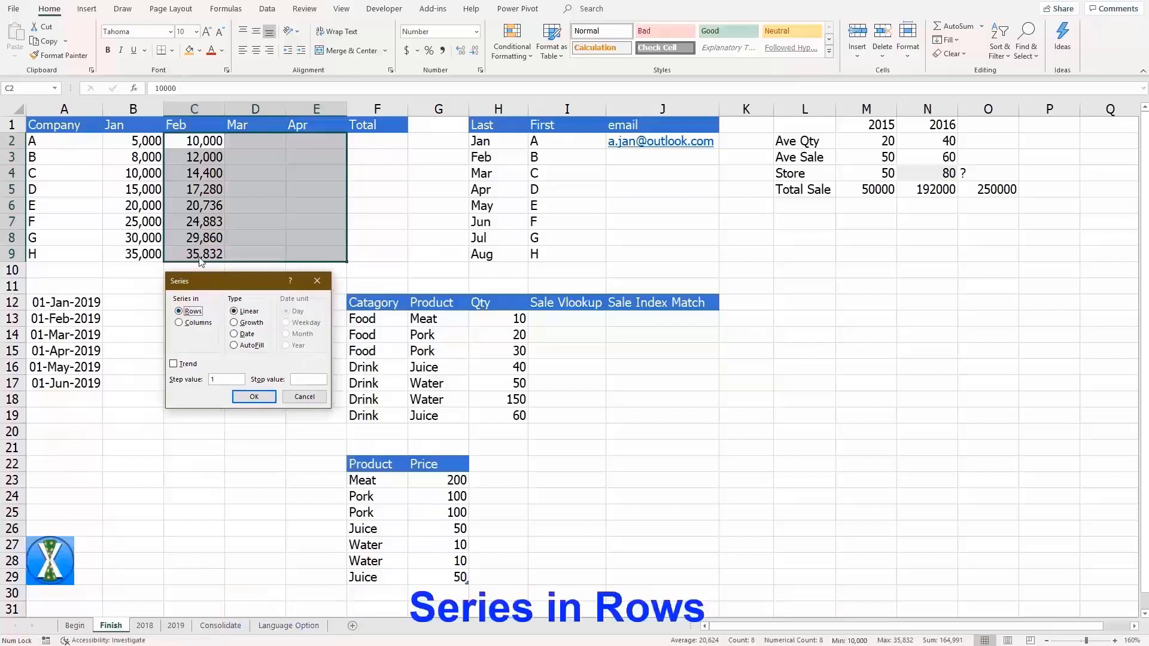
{"action": "left_click", "coordinate": [218, 380]}
{"action": "left_click", "coordinate": [246, 395]}
- Enter =SUM(B2:E2) in F2 with AutoSum and copy it down to F9
{"action": "left_click", "coordinate": [378, 142]}
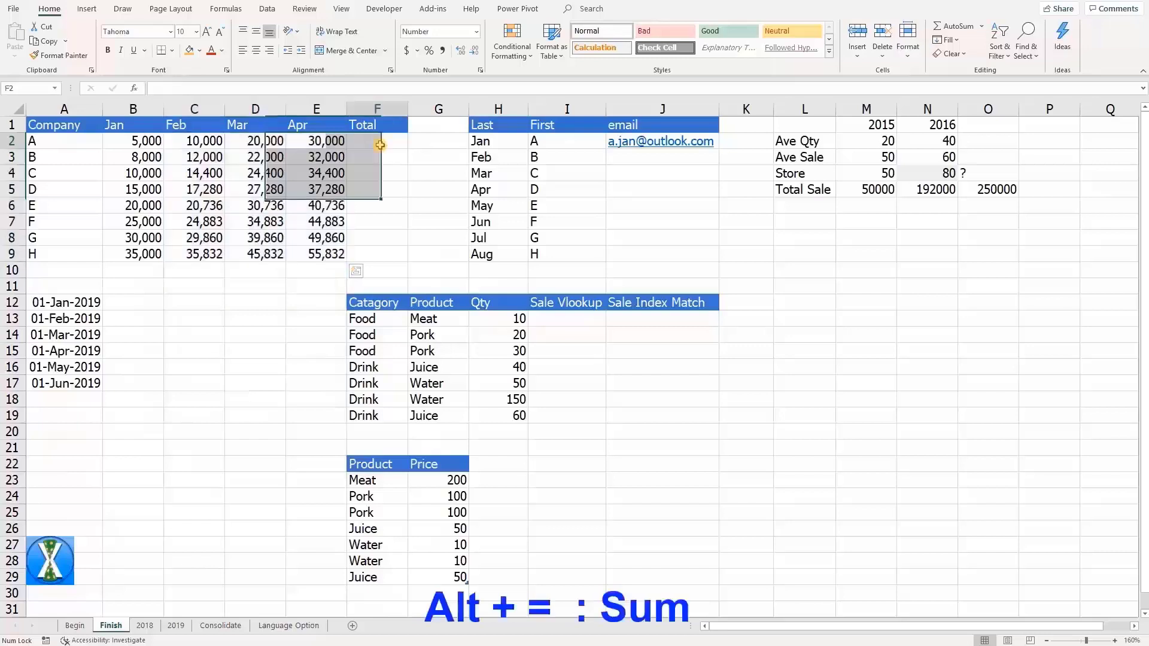
{"action": "key", "text": "alt+equal"}
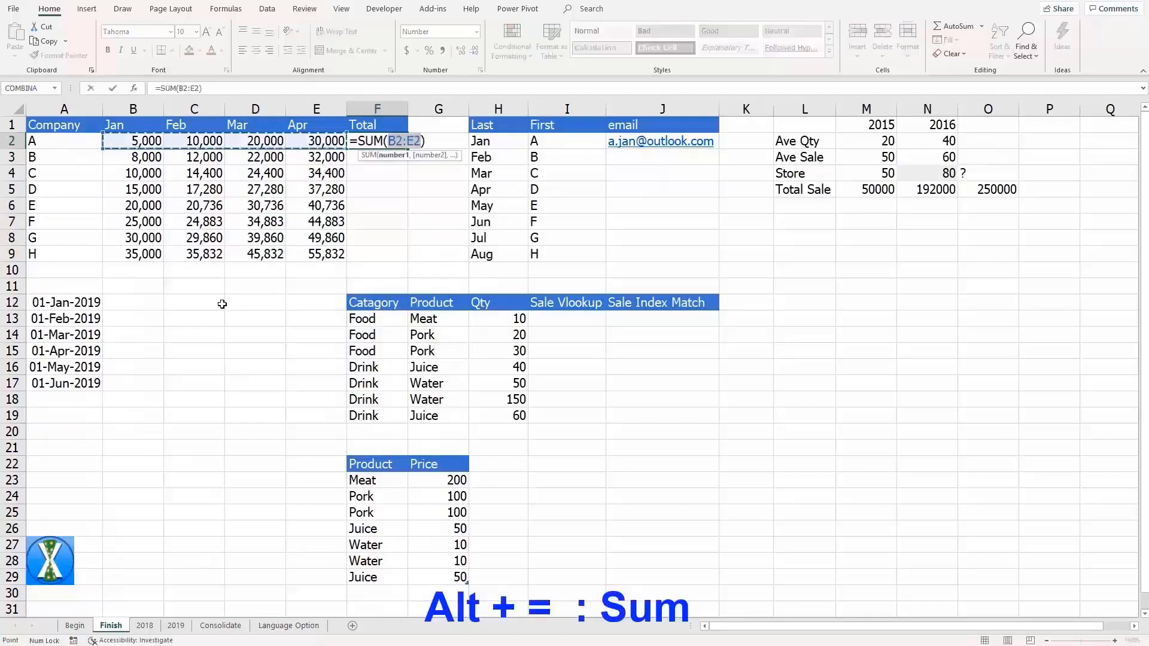
{"action": "key", "text": "ctrl+Return"}
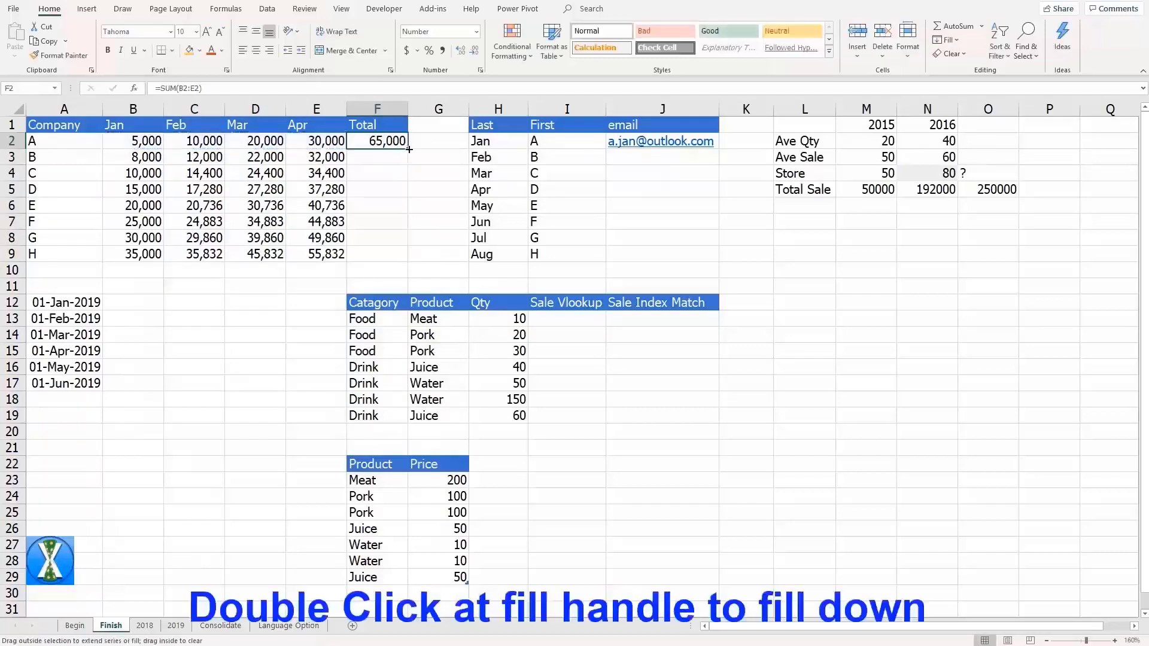
{"action": "double_click", "coordinate": [406, 151]}
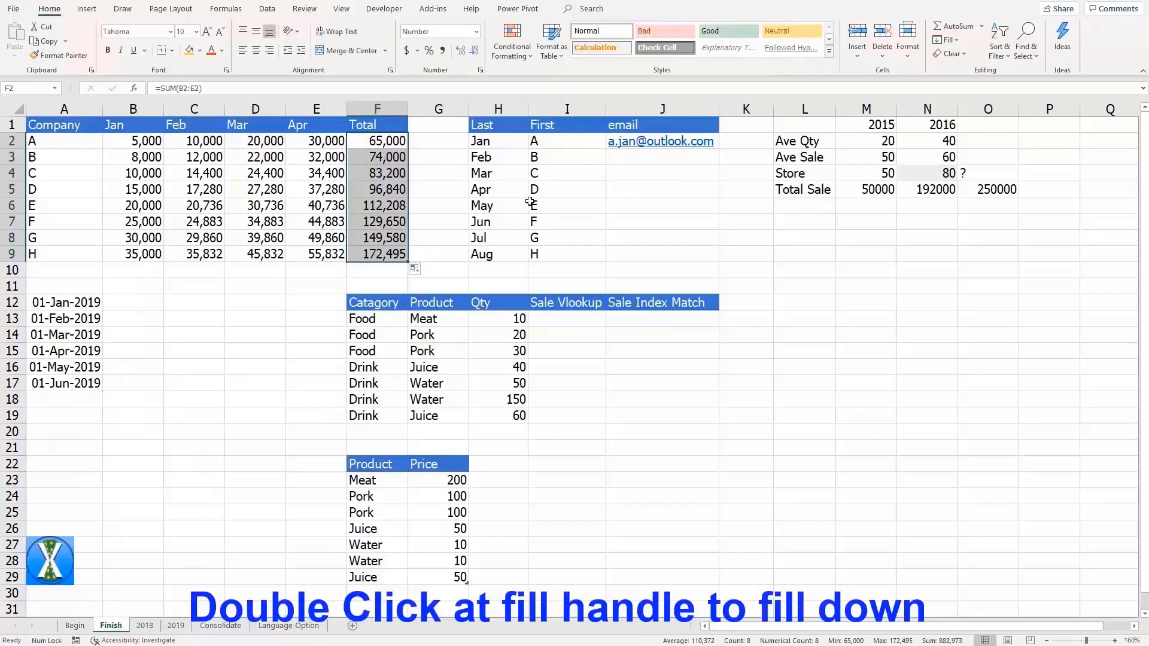
{"action": "left_click", "coordinate": [611, 156]}
- Flash Fill the remaining emails, then select Company and Jan (A1:B9) plus Total (F1:F9)
{"action": "key", "text": "ctrl+e"}
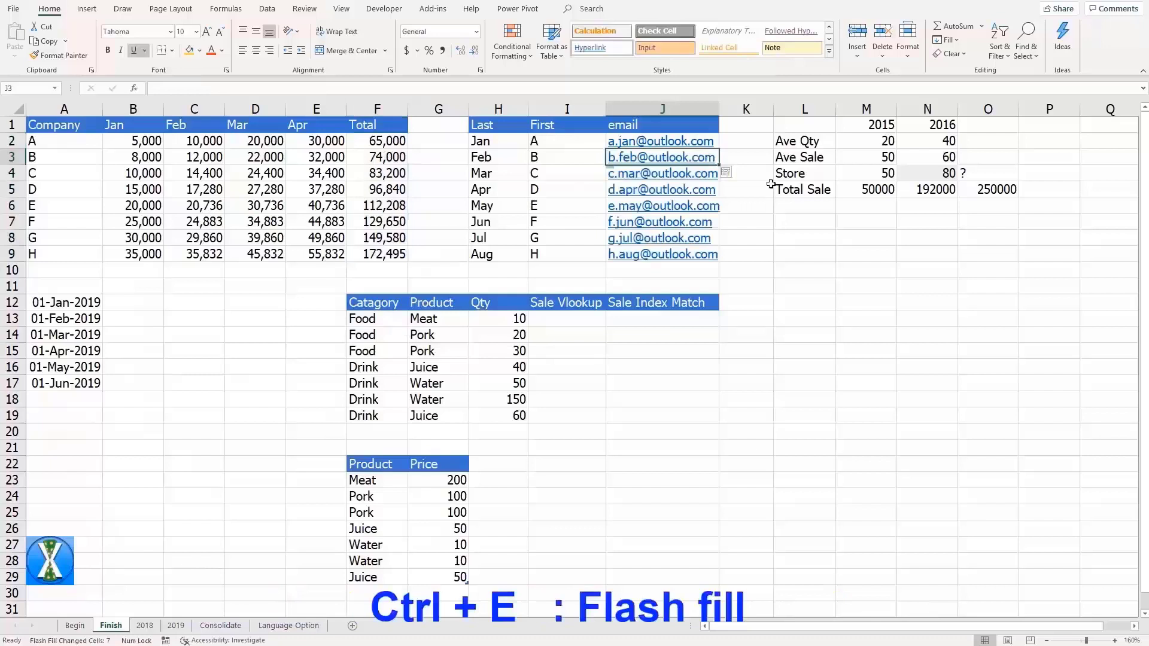
{"action": "left_click", "coordinate": [231, 336]}
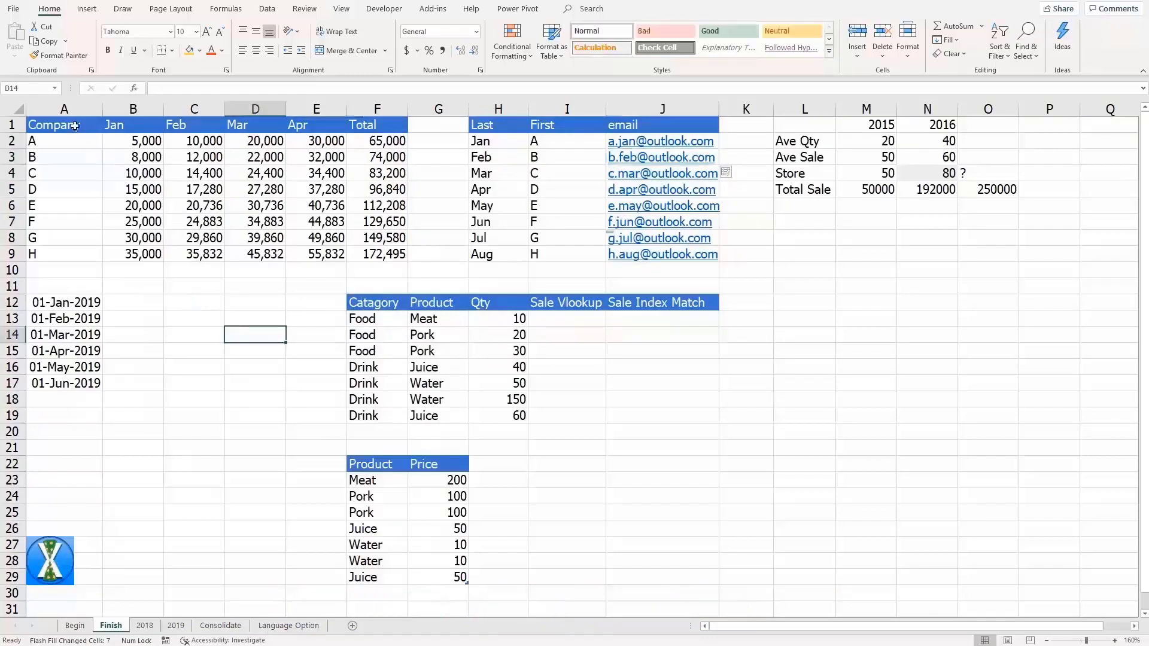
{"action": "left_click_drag", "start_coordinate": [75, 126], "coordinate": [115, 127]}
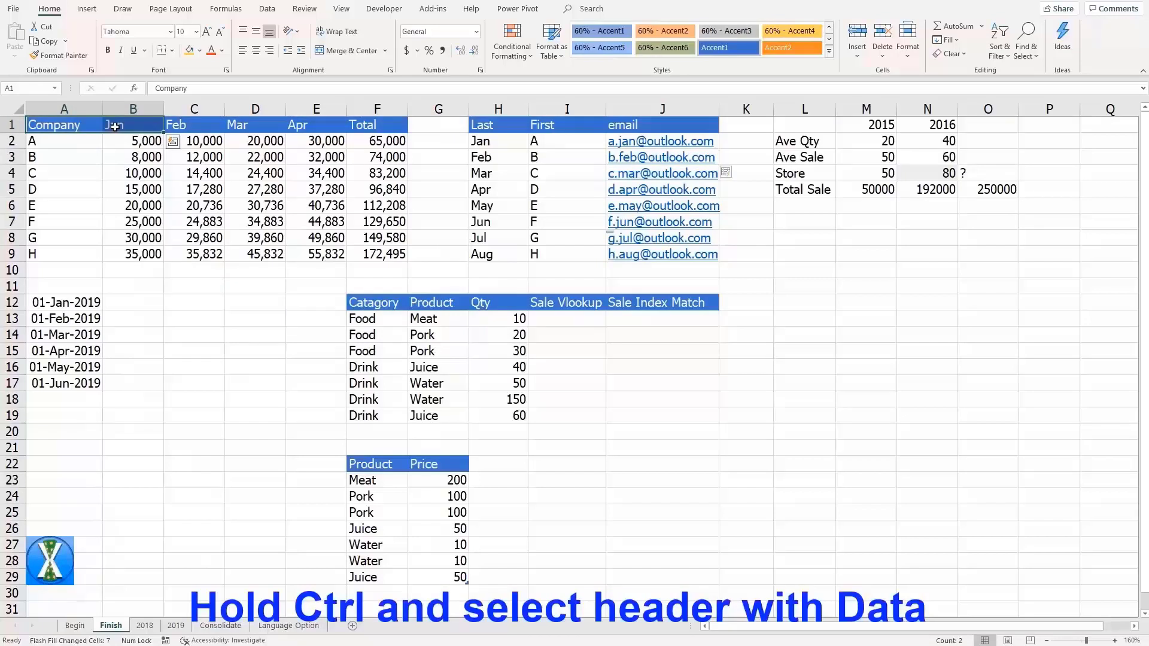
{"action": "key", "text": "ctrl+shift+Down"}
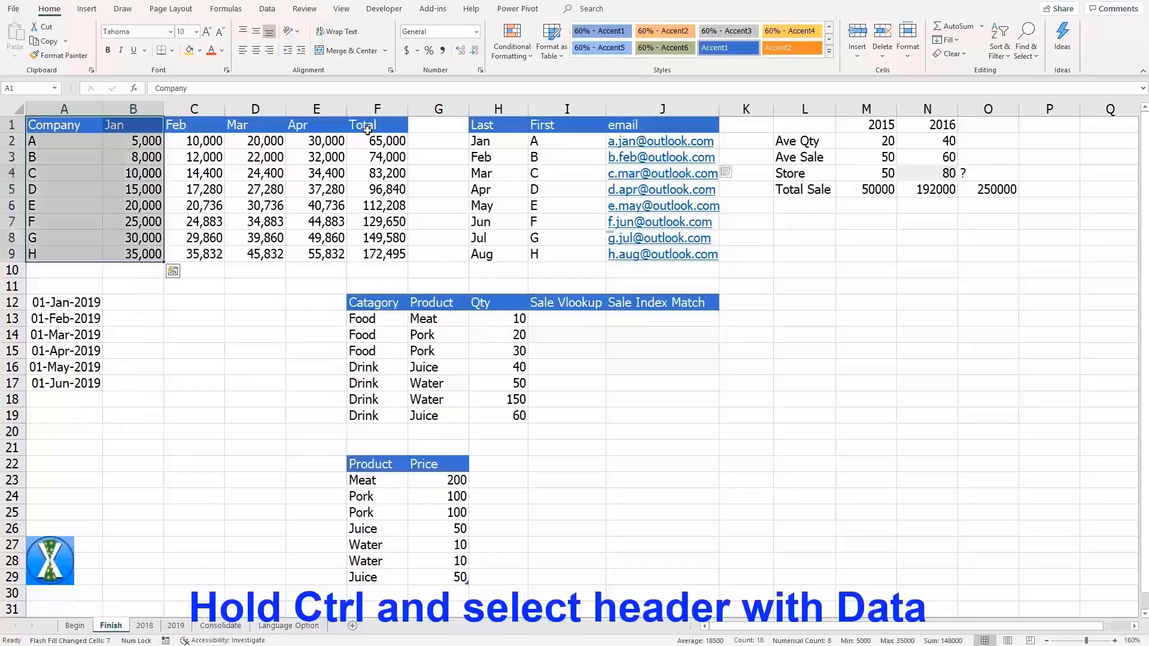
{"action": "left_click_drag", "start_coordinate": [368, 131], "coordinate": [376, 250], "text": "ctrl"}
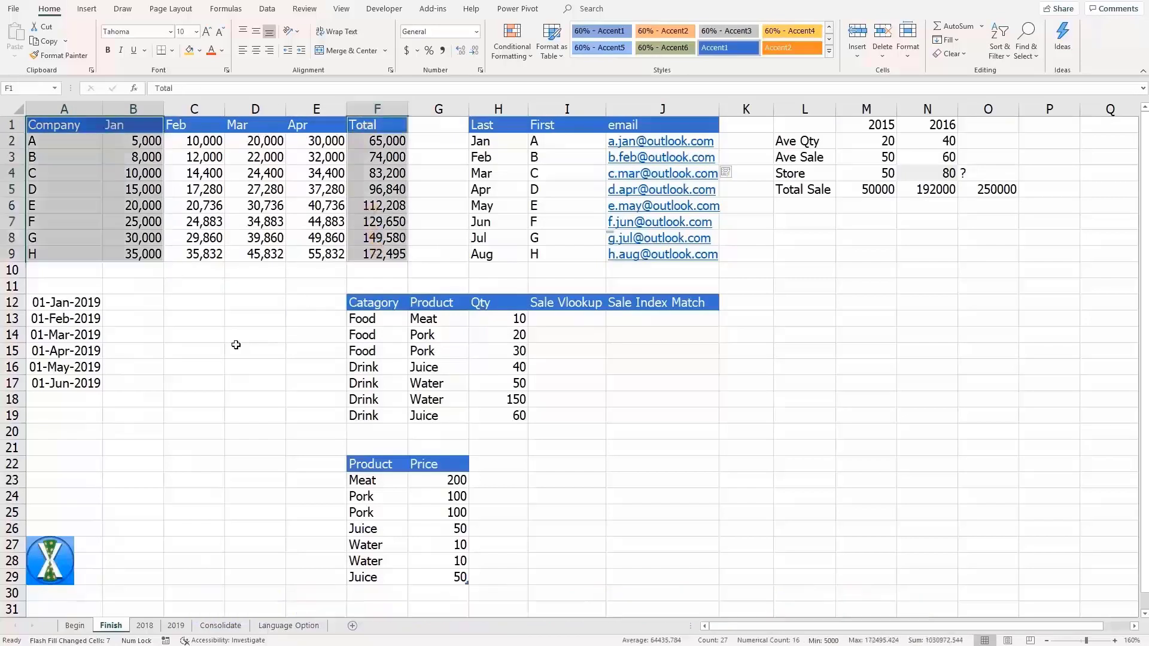
- Open Recommended Charts with Alt N R and choose the Combo type under All Charts
{"action": "key", "text": "alt"}
{"action": "key", "text": "n"}
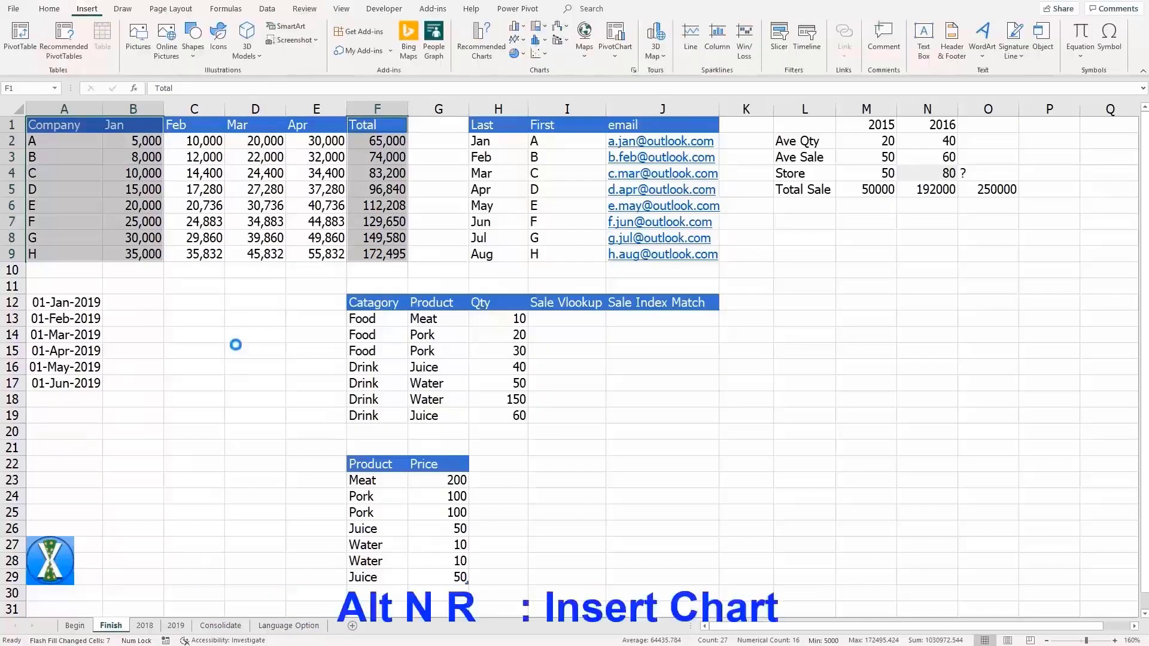
{"action": "key", "text": "r"}
{"action": "mouse_move", "coordinate": [480, 143]}
{"action": "left_mouse_down"}
{"action": "mouse_move", "coordinate": [597, 161]}
{"action": "mouse_move", "coordinate": [700, 199]}
{"action": "left_mouse_up"}
{"action": "left_click", "coordinate": [679, 212]}
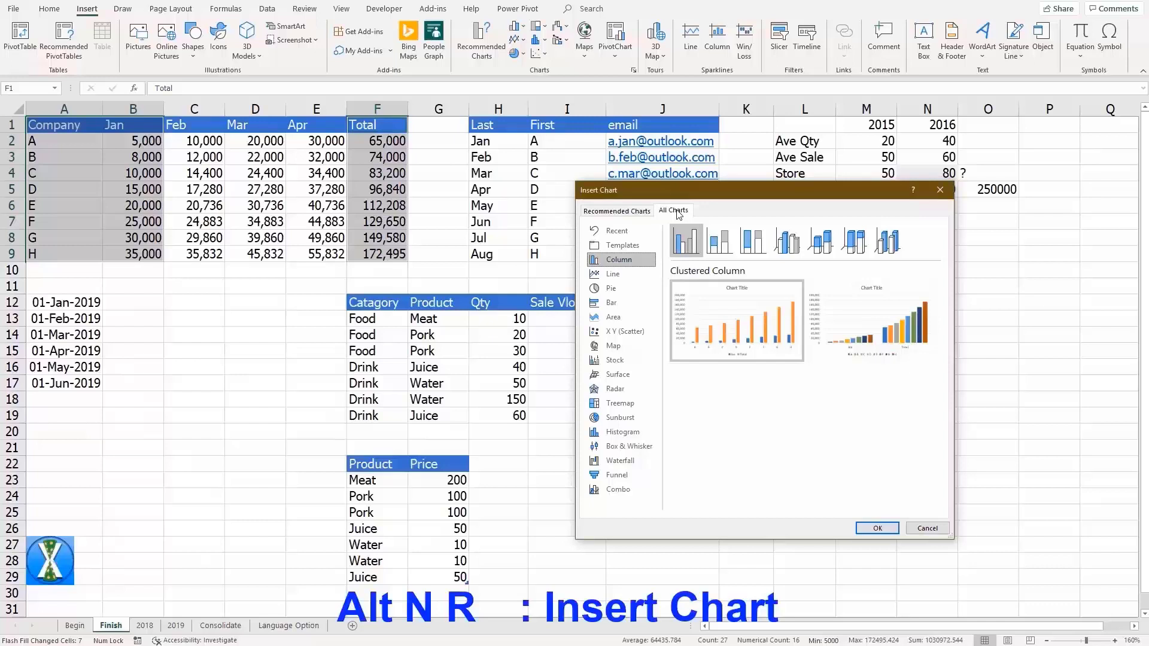
{"action": "left_click", "coordinate": [638, 275]}
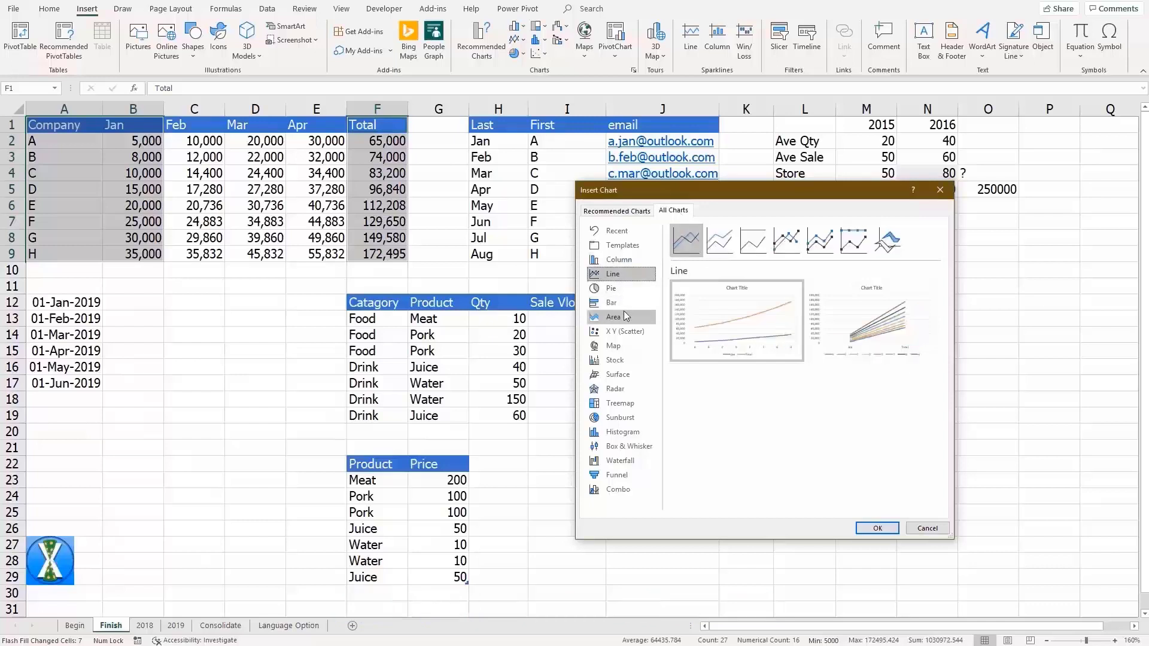
{"action": "left_click", "coordinate": [620, 418]}
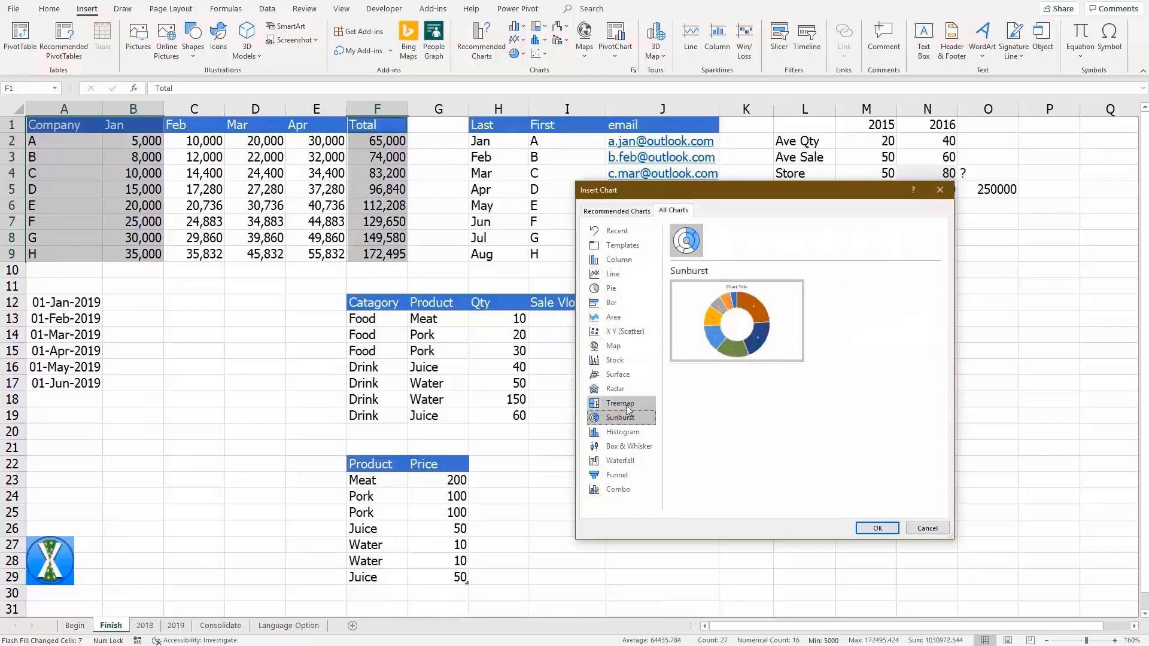
{"action": "left_click", "coordinate": [623, 475]}
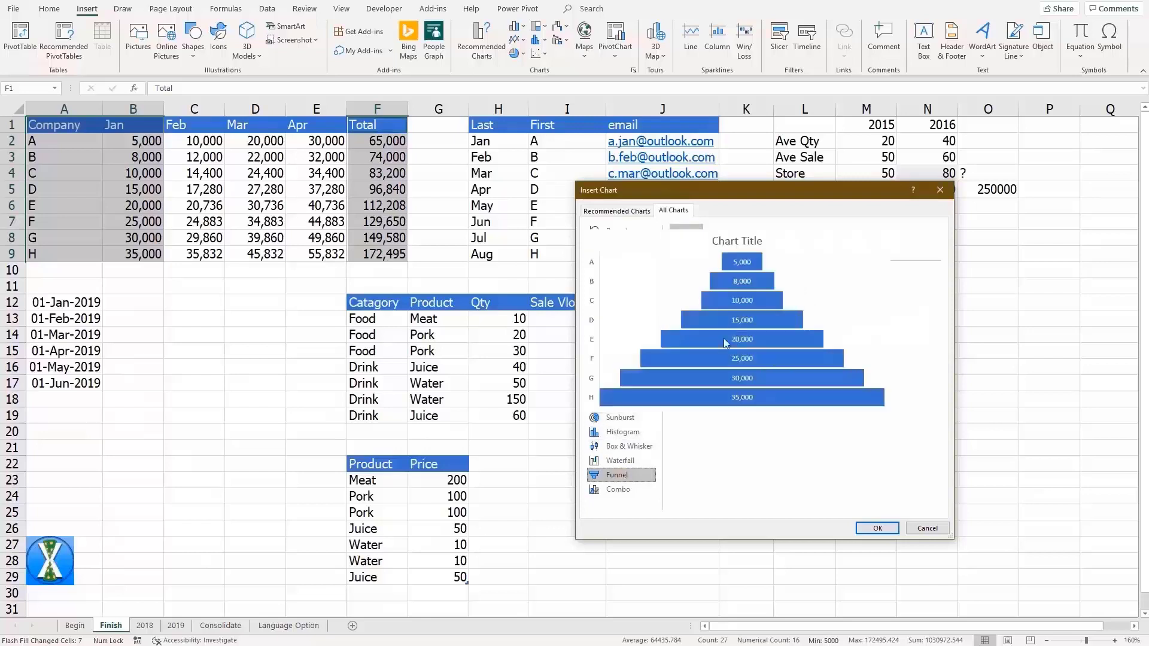
{"action": "left_click", "coordinate": [622, 489]}
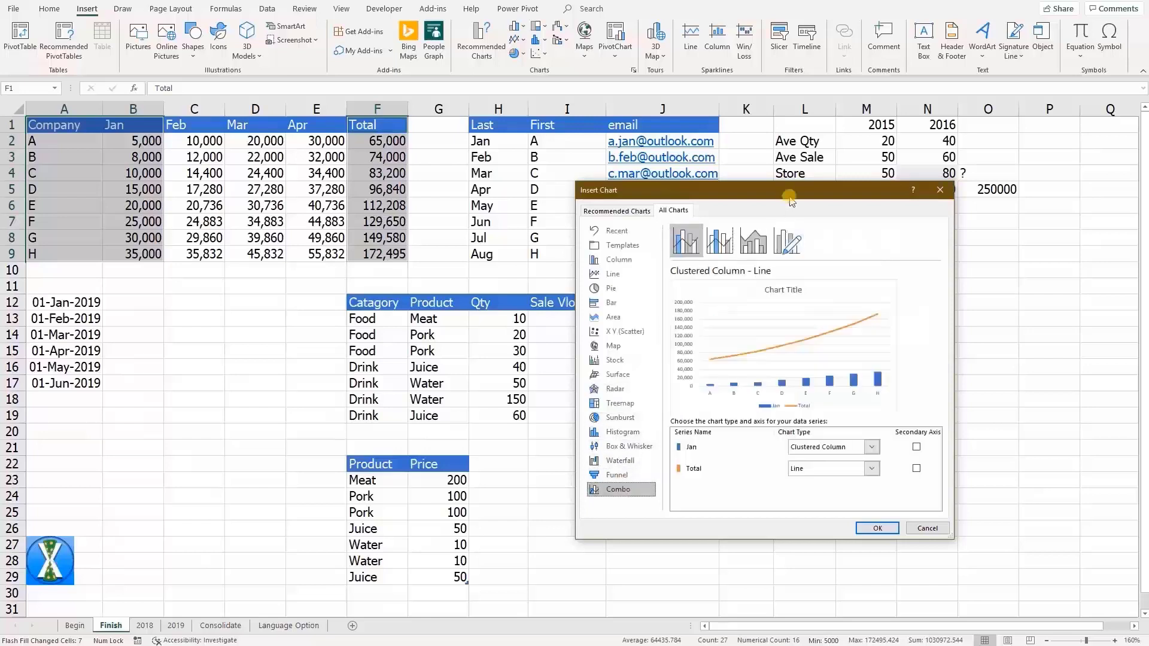
- Set Jan as a line and Total as clustered columns on a secondary axis, then place the chart right
{"action": "left_click_drag", "start_coordinate": [789, 191], "coordinate": [771, 192]}
{"action": "left_click", "coordinate": [854, 450]}
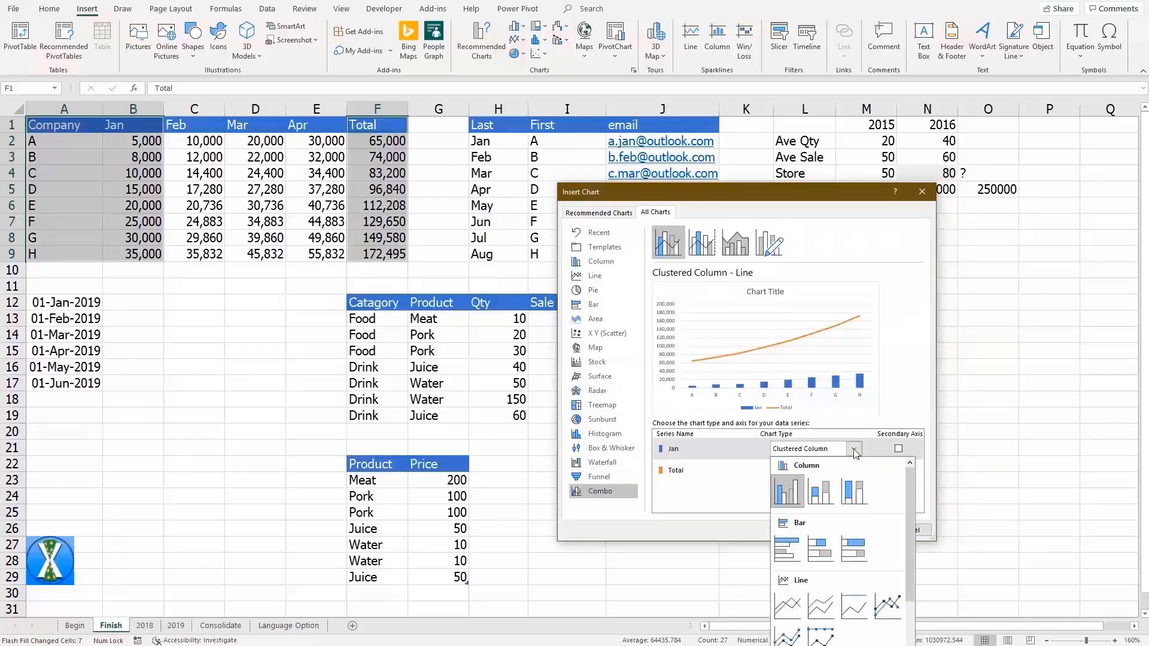
{"action": "left_click", "coordinate": [788, 606]}
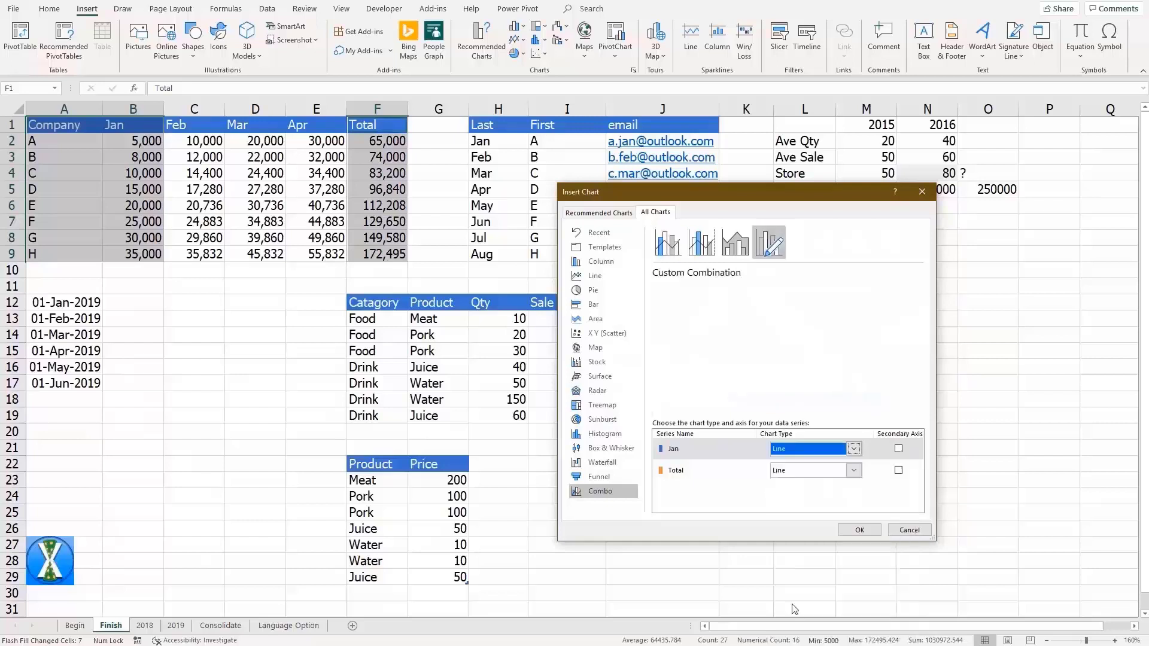
{"action": "left_click", "coordinate": [854, 471]}
{"action": "scroll", "coordinate": [872, 587], "scroll_direction": "down", "scroll_amount": 3}
{"action": "scroll", "coordinate": [872, 586], "scroll_direction": "up", "scroll_amount": 3}
{"action": "left_click", "coordinate": [787, 516]}
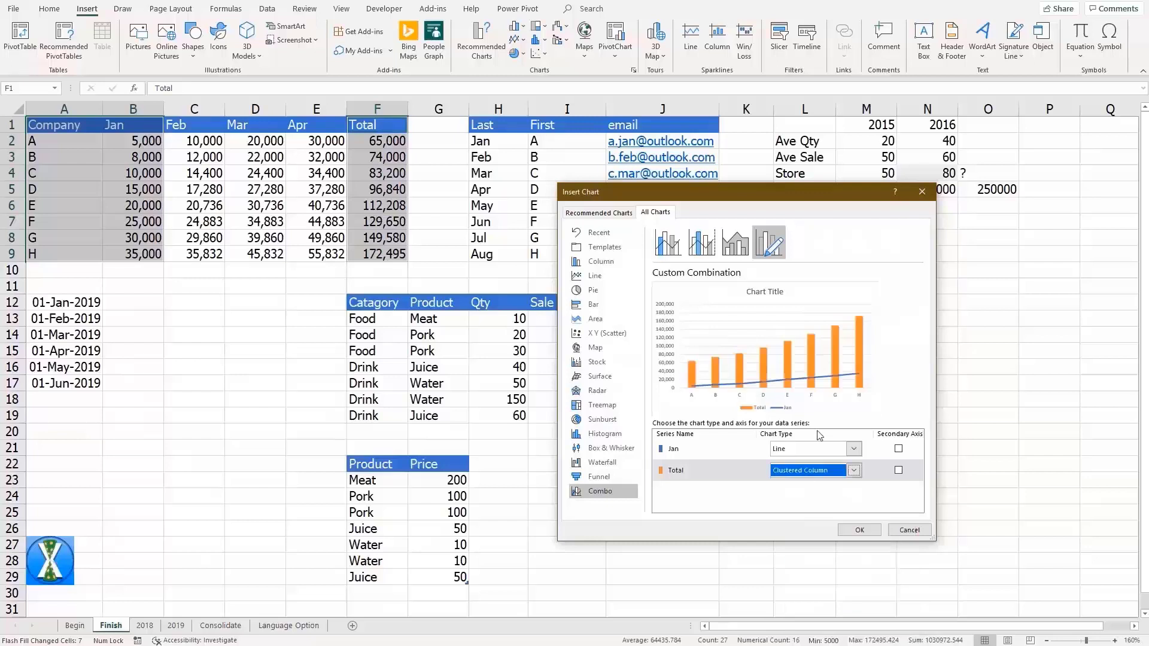
{"action": "left_click", "coordinate": [898, 470]}
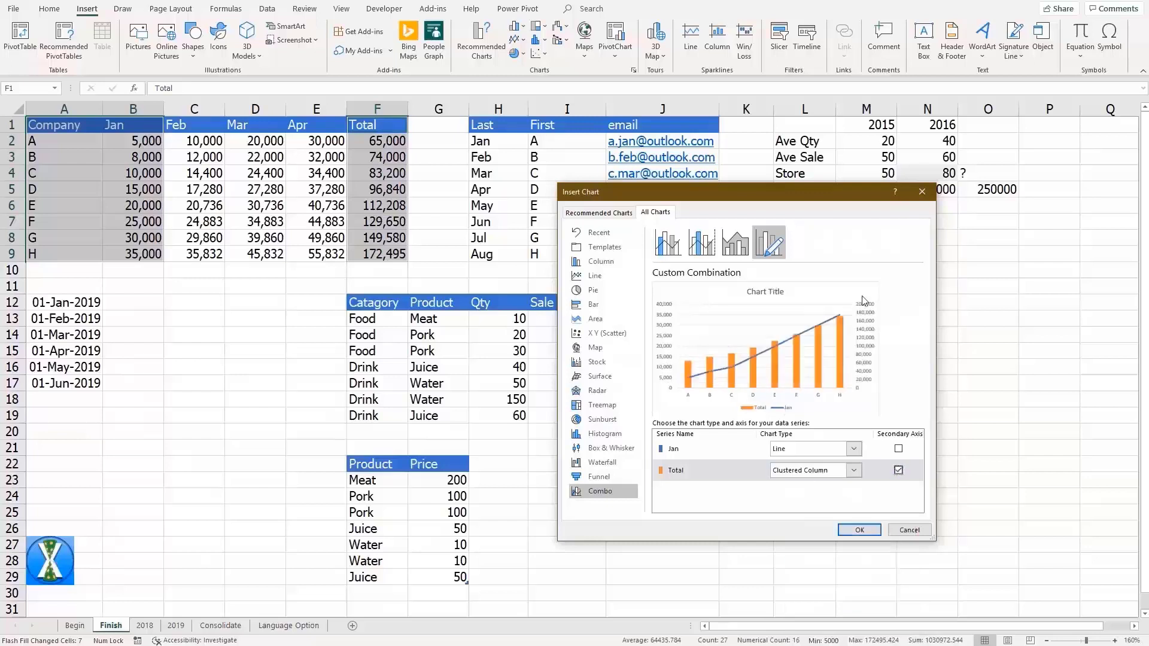
{"action": "left_click", "coordinate": [860, 530]}
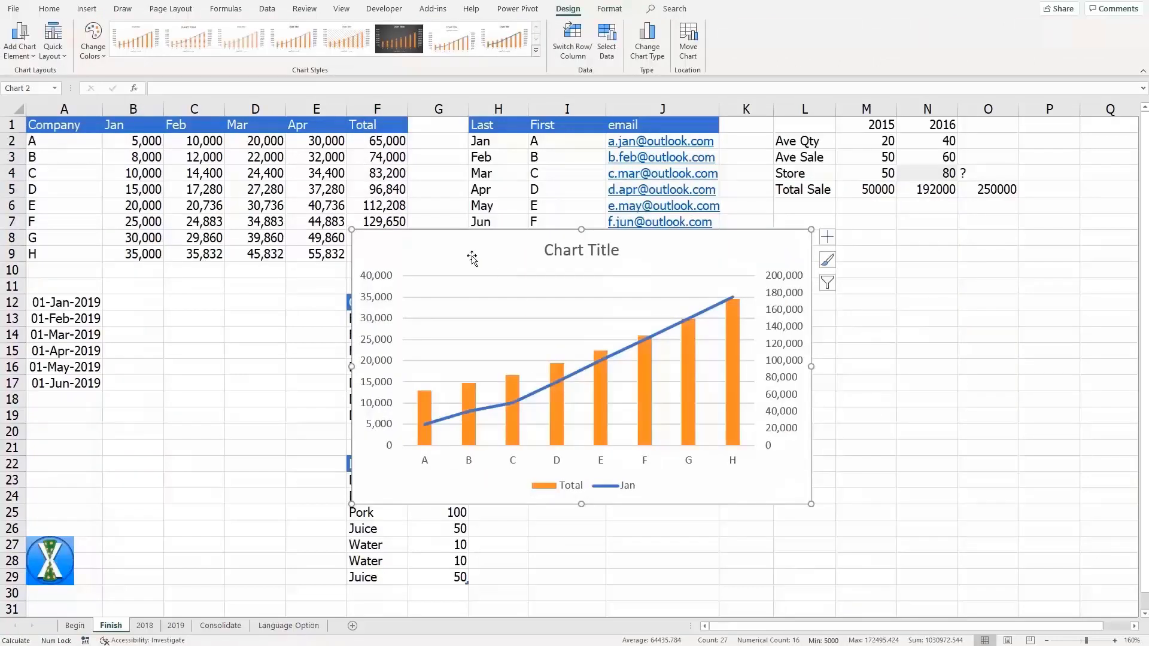
{"action": "left_click_drag", "start_coordinate": [493, 279], "coordinate": [808, 301]}
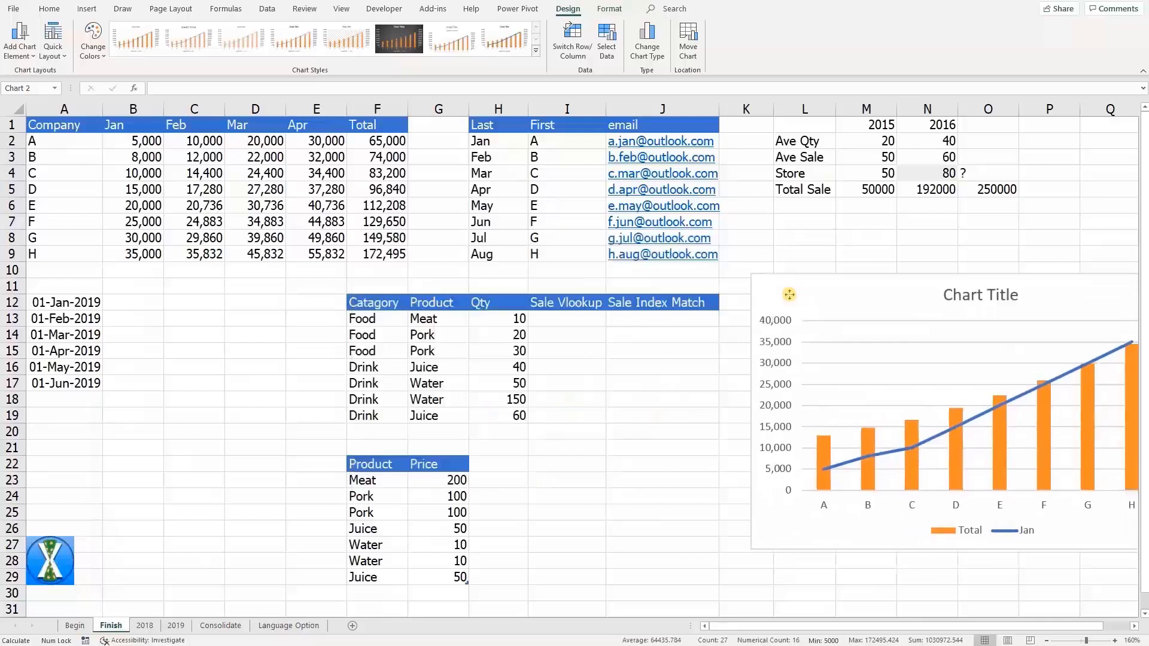
{"action": "left_click", "coordinate": [274, 330]}
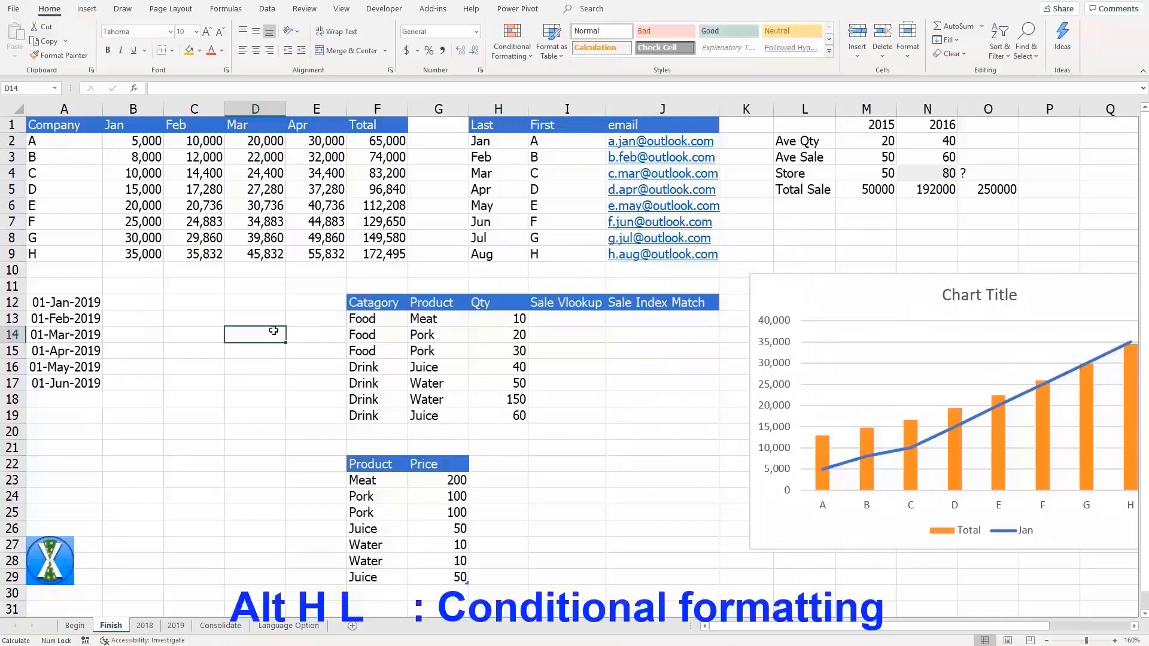
- Select the Qty values H13:H19 and start a Top 10 Items rule with Alt H L T T
{"action": "left_click", "coordinate": [519, 322]}
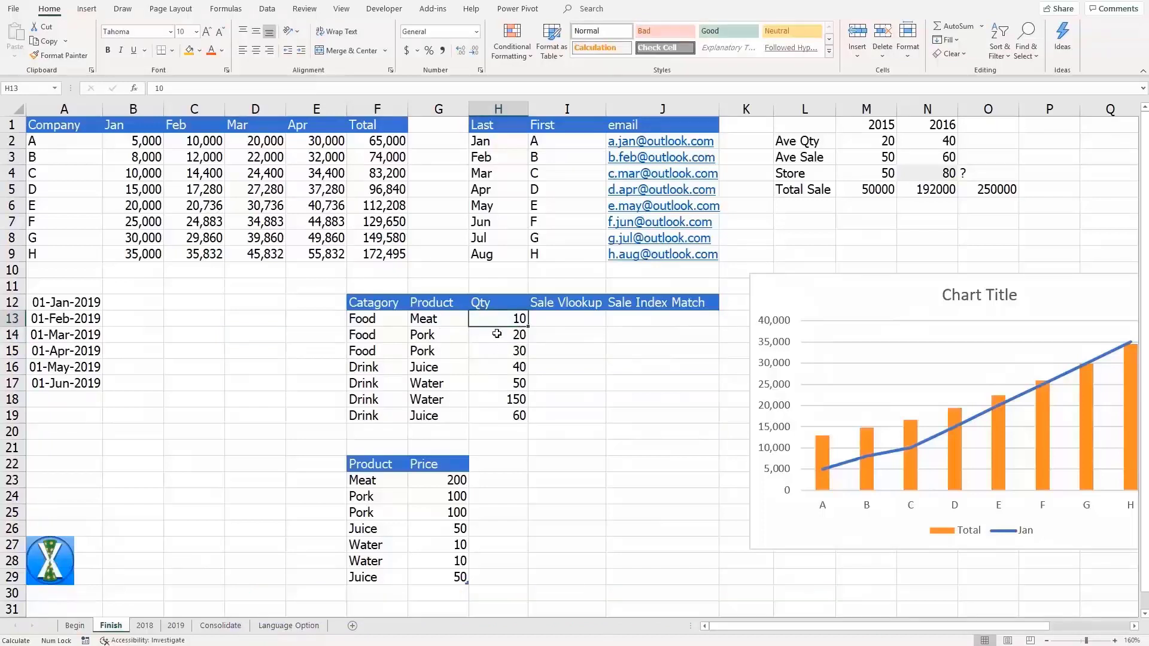
{"action": "key", "text": "ctrl+shift+Down"}
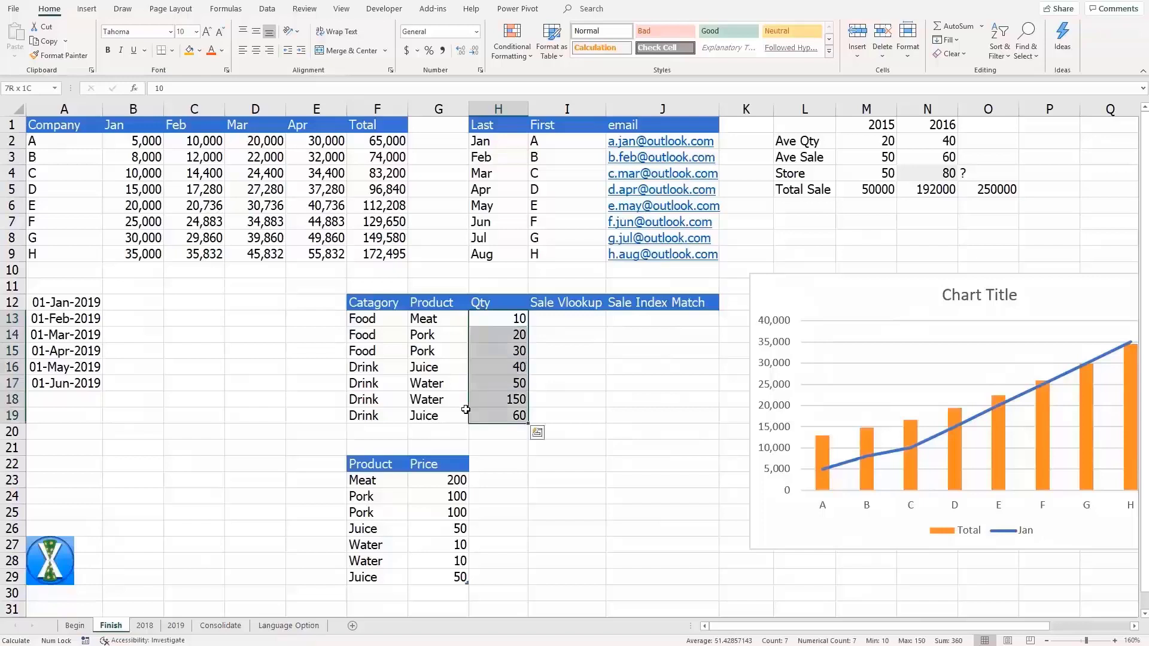
{"action": "key", "text": "alt"}
{"action": "key", "text": "h"}
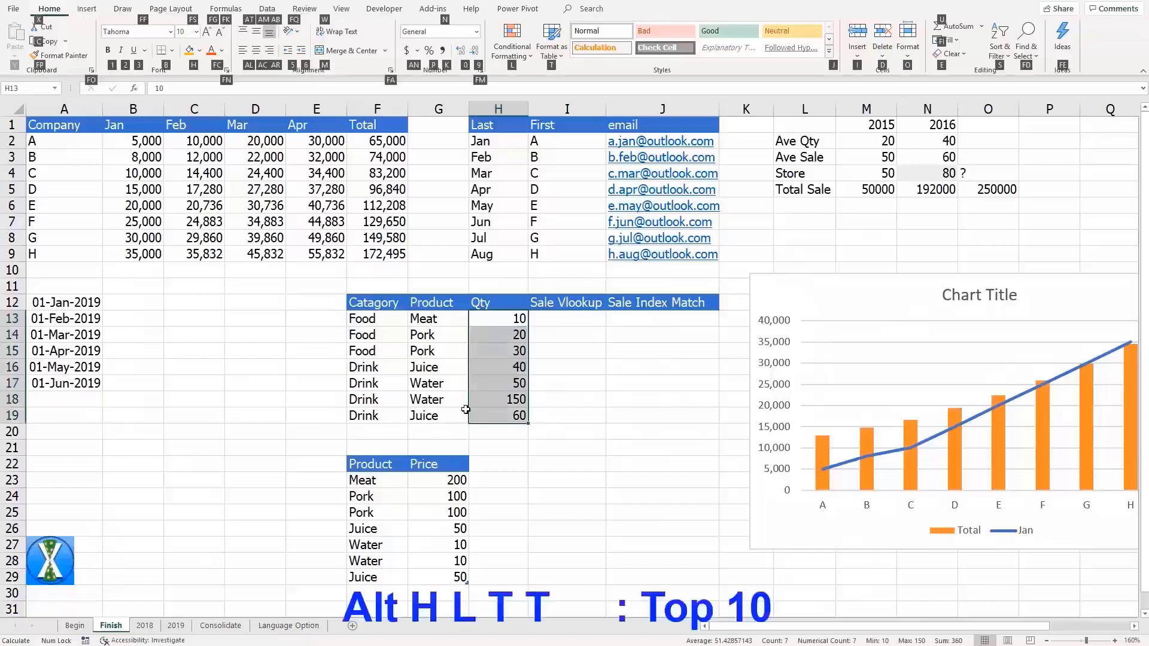
{"action": "key", "text": "l"}
{"action": "key", "text": "t"}
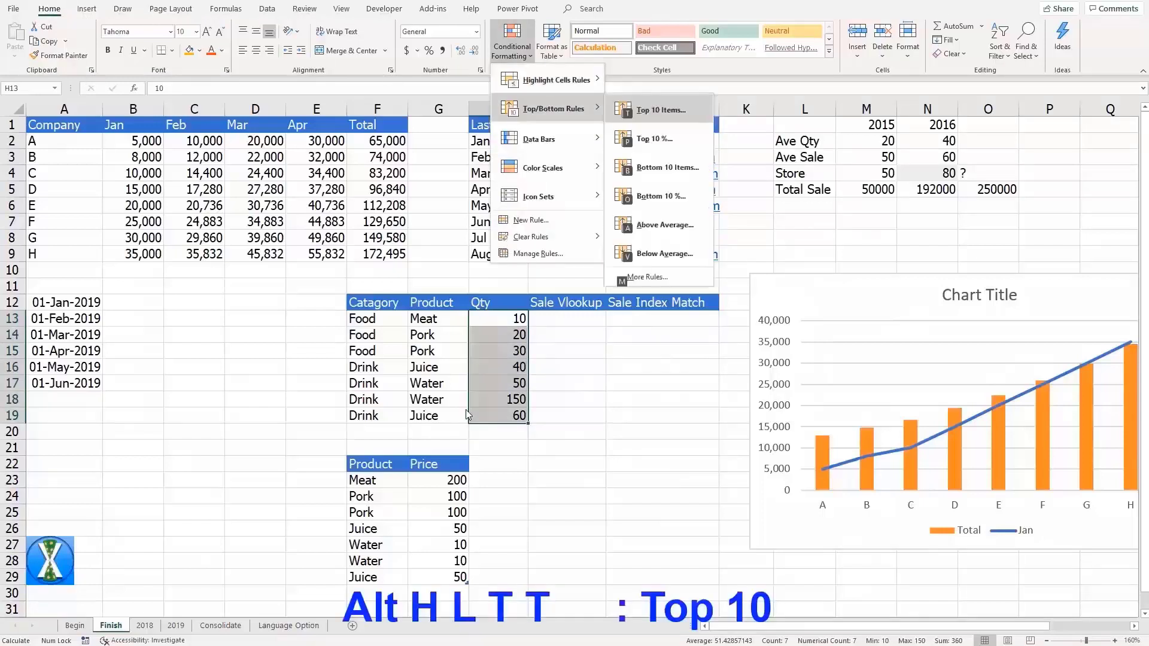
{"action": "key", "text": "t"}
- Give the rule Green Fill with Dark Green Text and limit it to the top 3 items
{"action": "left_click", "coordinate": [330, 353]}
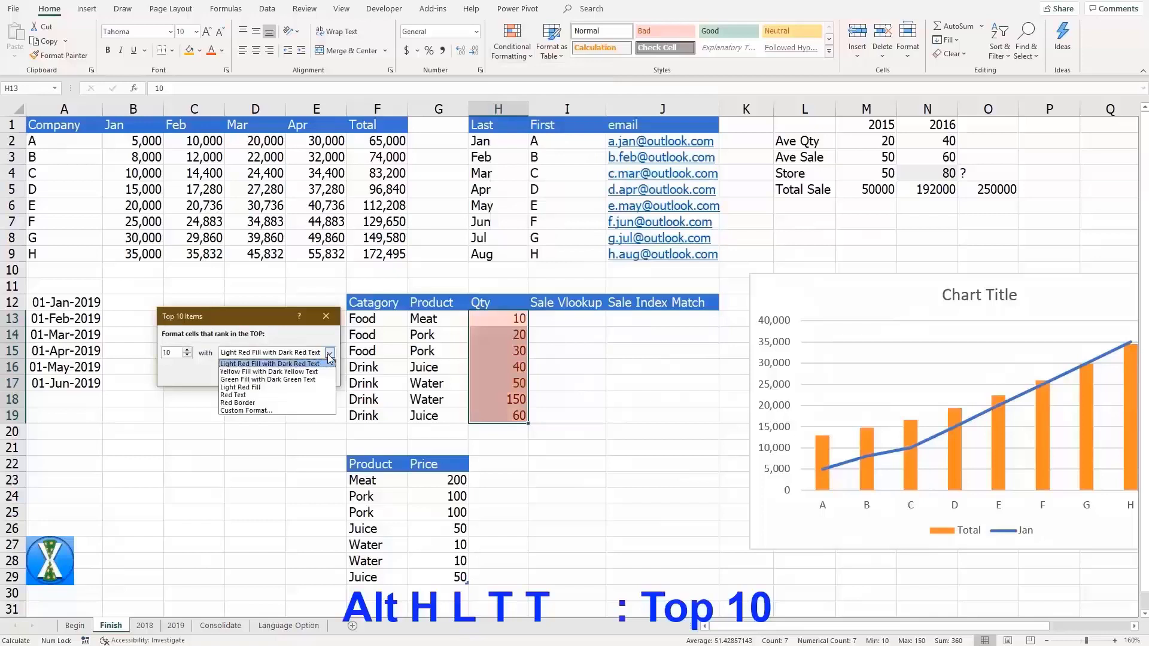
{"action": "left_click", "coordinate": [285, 380]}
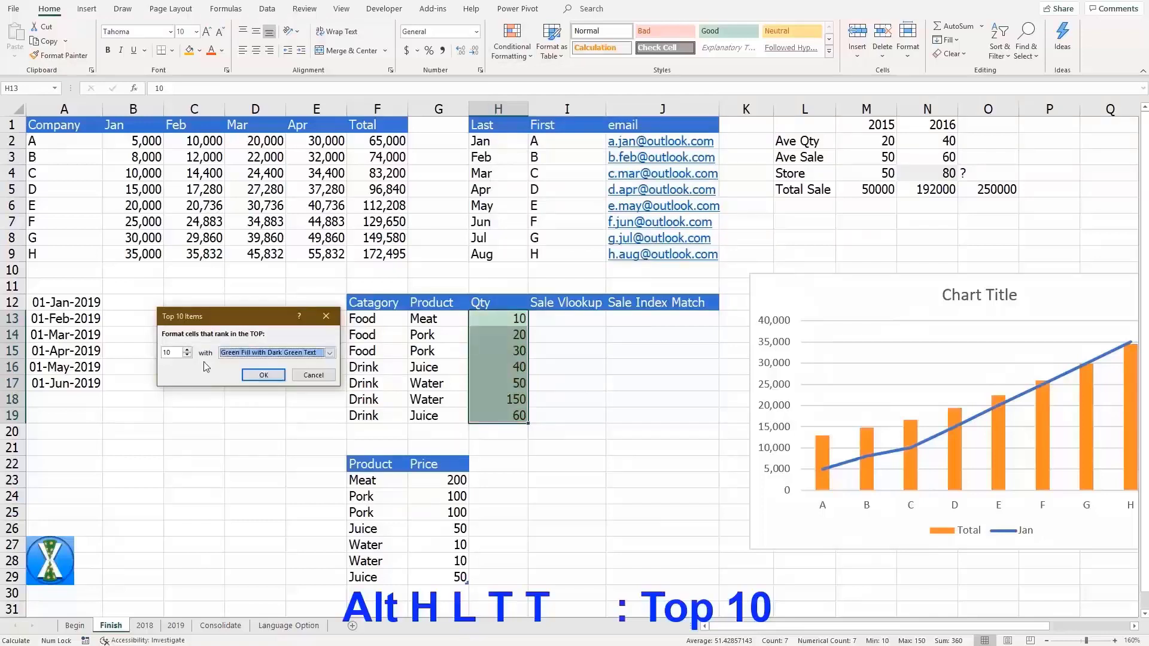
{"action": "type", "text": "5"}
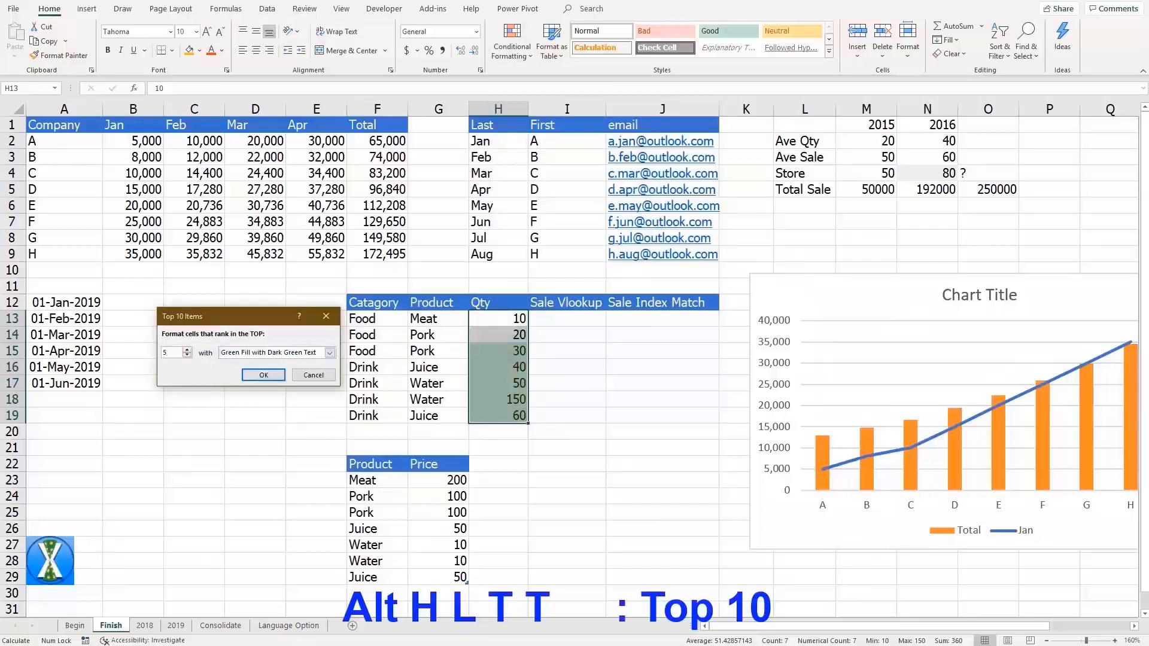
{"action": "left_click", "coordinate": [186, 356]}
{"action": "left_click", "coordinate": [187, 355]}
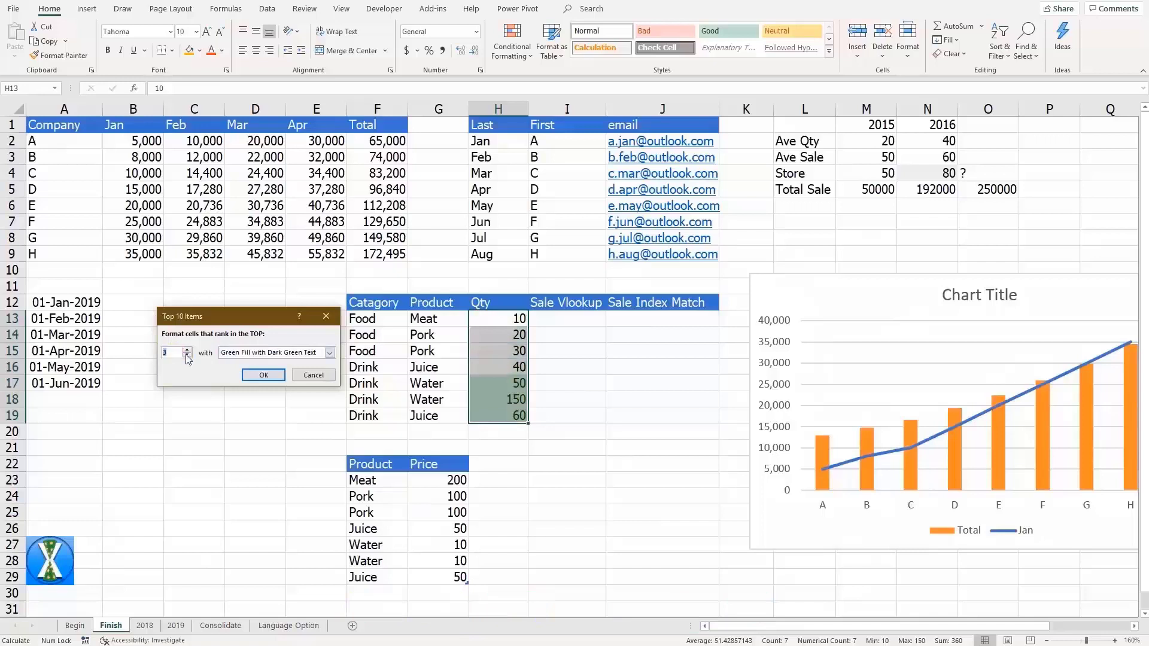
{"action": "left_click_drag", "start_coordinate": [239, 320], "coordinate": [230, 328]}
{"action": "left_click", "coordinate": [252, 378]}
{"action": "left_click", "coordinate": [289, 402]}
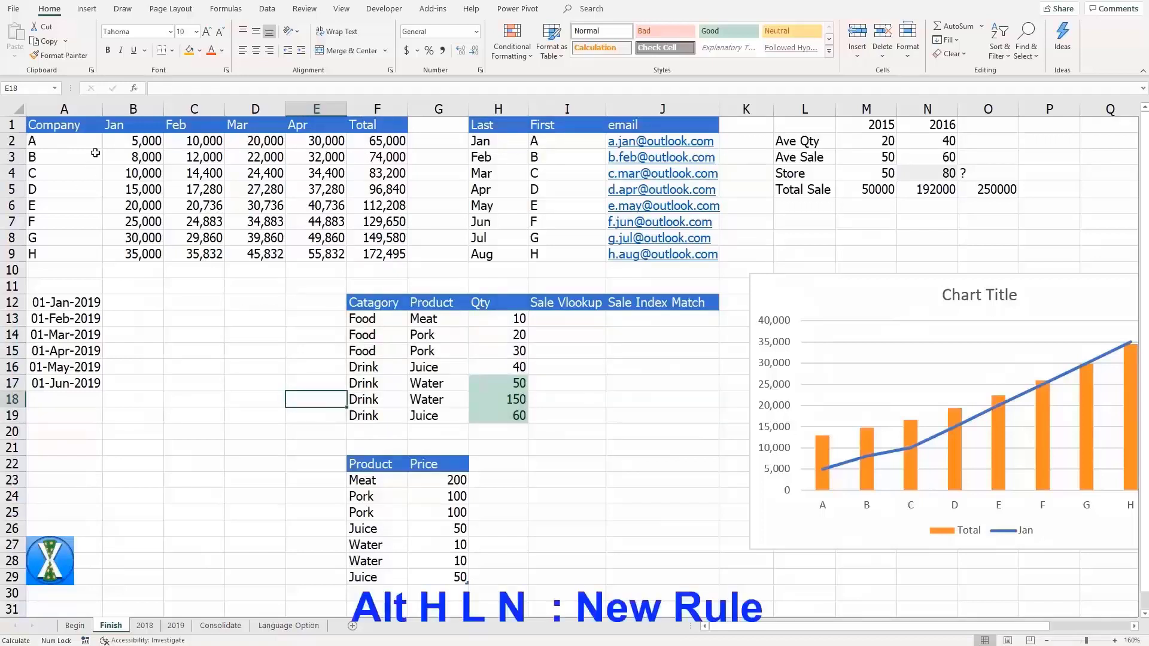
- Select A2:F9 and create a new formula rule =$F2>100000
{"action": "left_click_drag", "start_coordinate": [90, 143], "coordinate": [375, 254]}
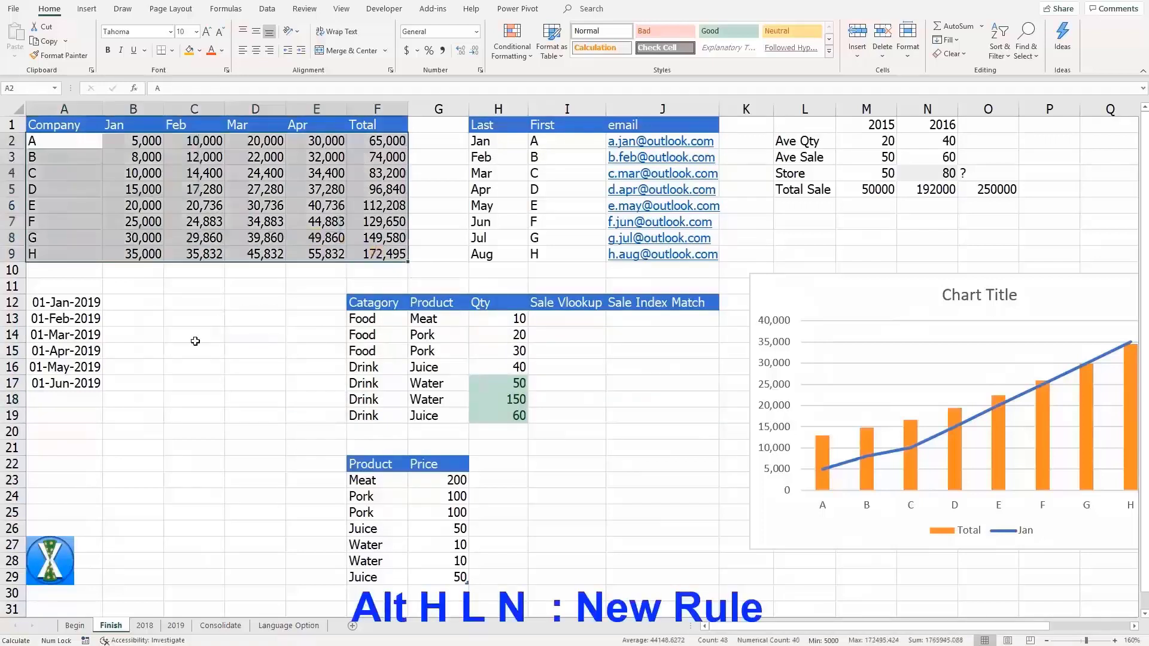
{"action": "key", "text": "alt+h"}
{"action": "key", "text": "l"}
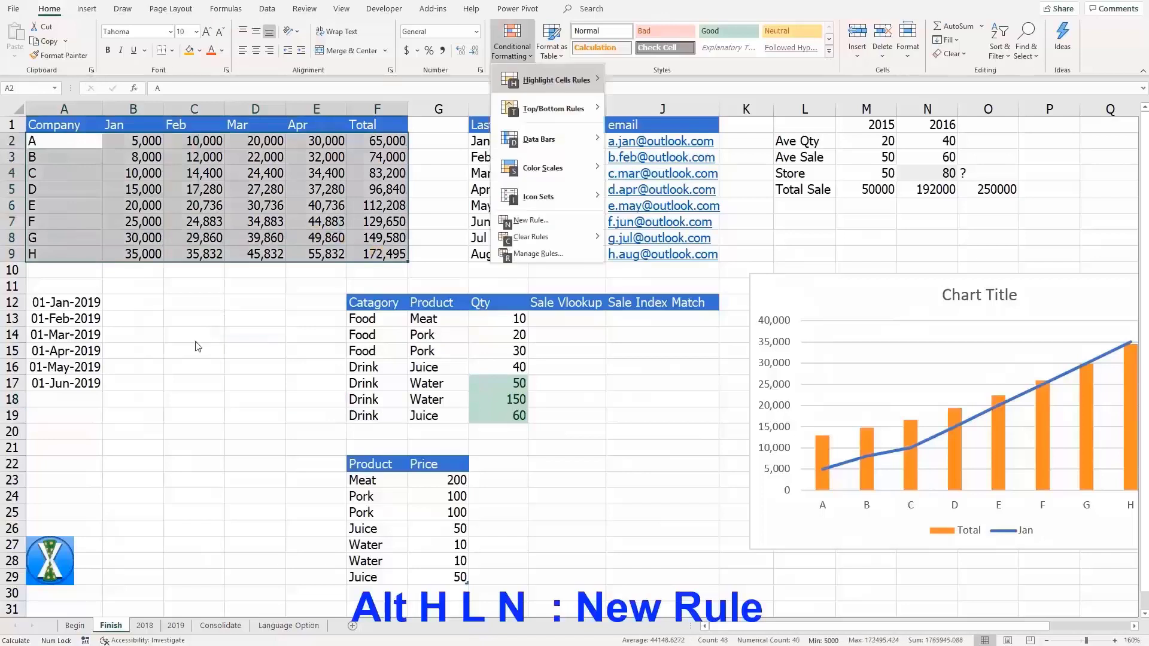
{"action": "key", "text": "n"}
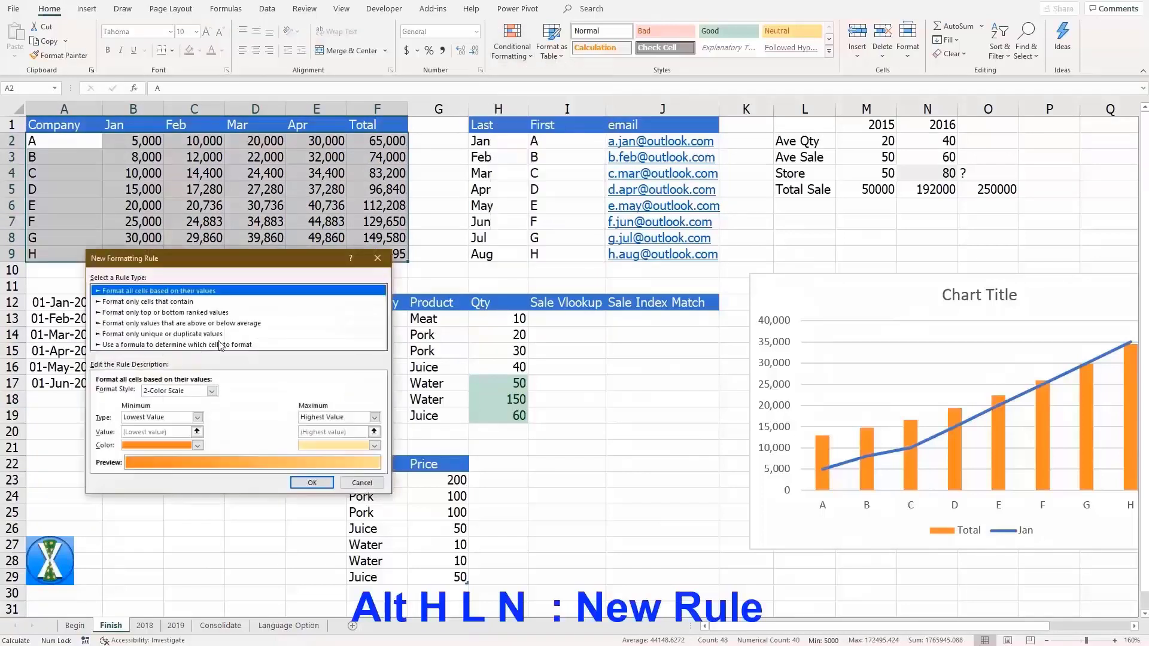
{"action": "left_click", "coordinate": [191, 346]}
{"action": "left_click", "coordinate": [138, 394]}
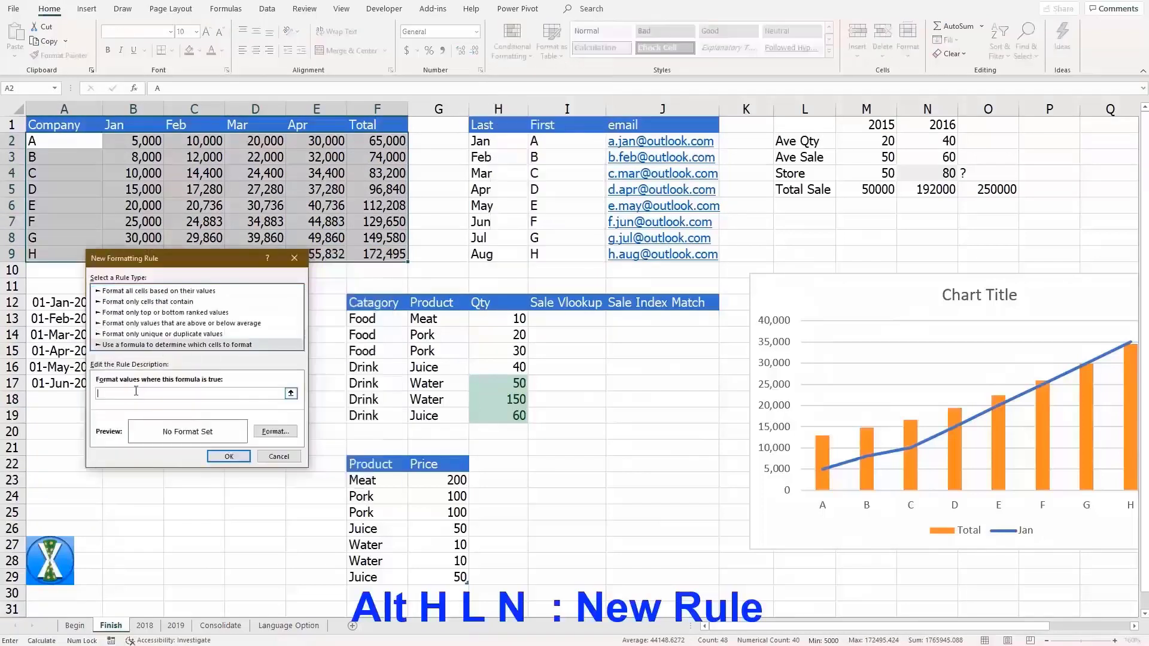
{"action": "left_click", "coordinate": [392, 140]}
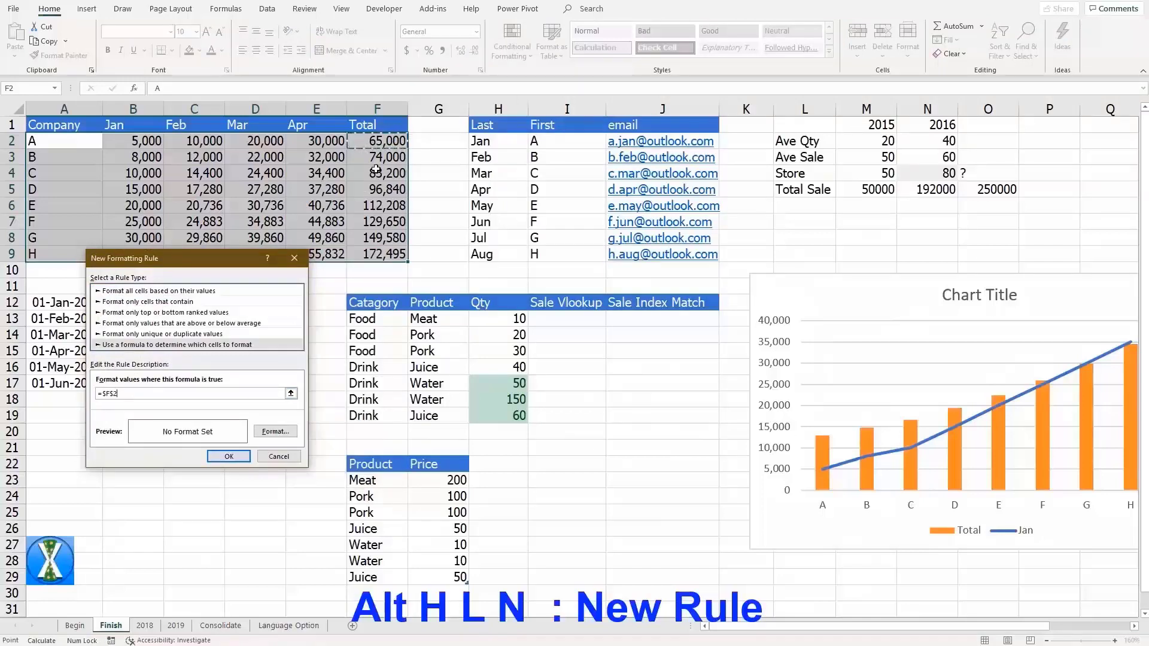
{"action": "key", "text": "F4"}
{"action": "type", "text": ">100000"}
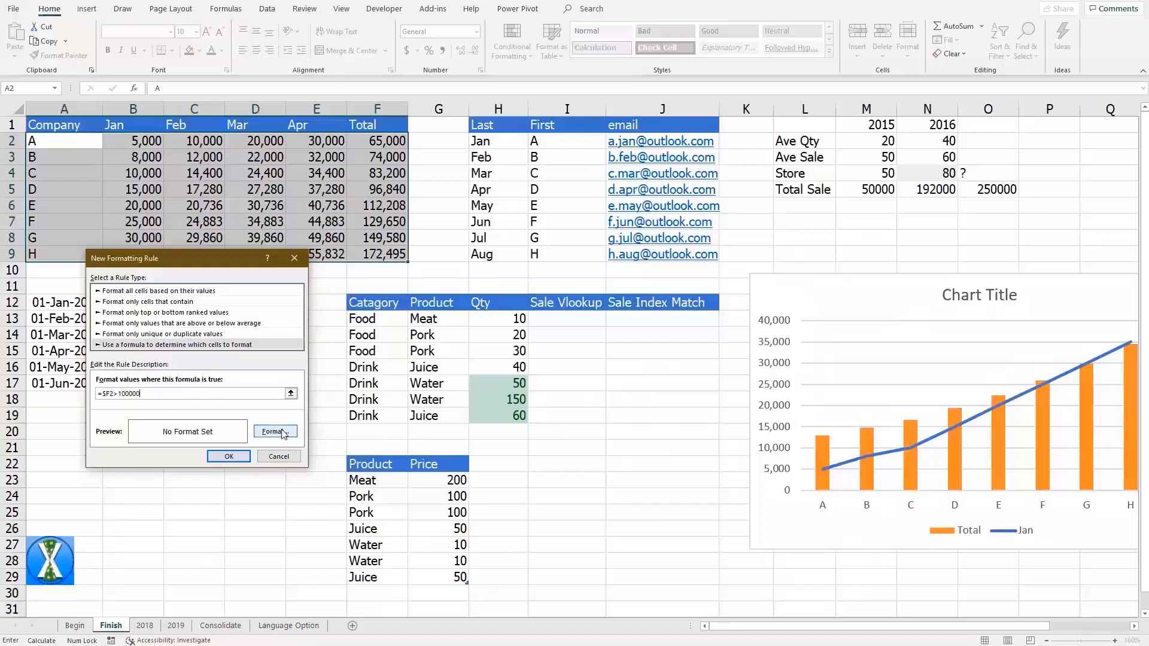
- Format the rule's font as bold dark green and apply it to the company rows
{"action": "left_click", "coordinate": [281, 432]}
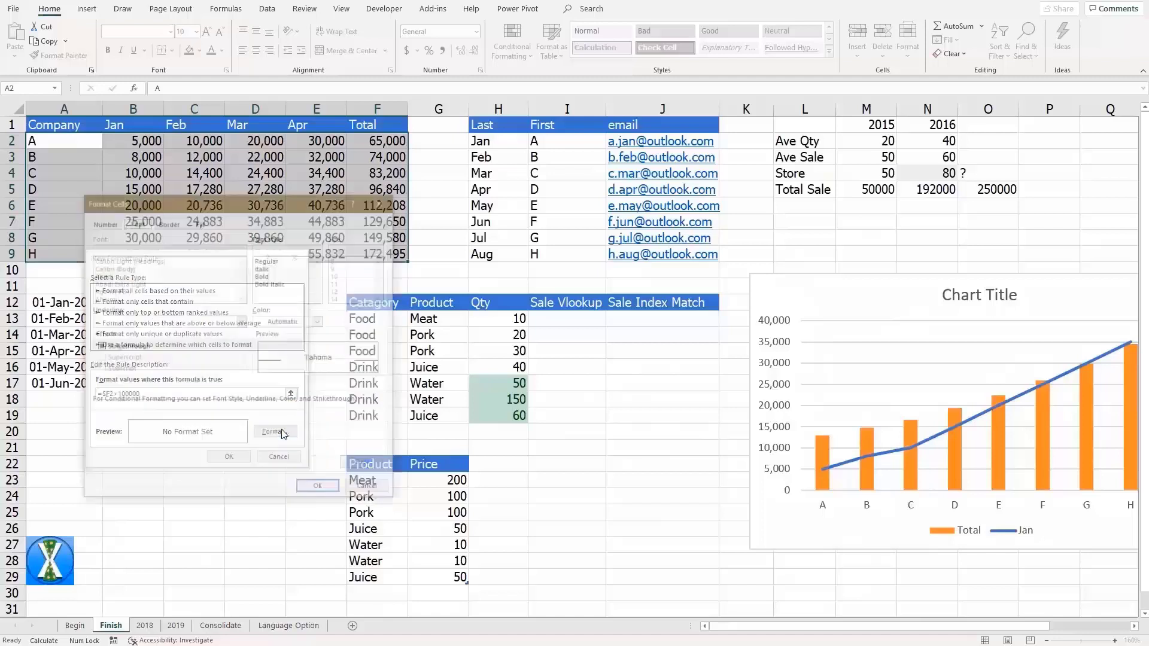
{"action": "left_click", "coordinate": [196, 223]}
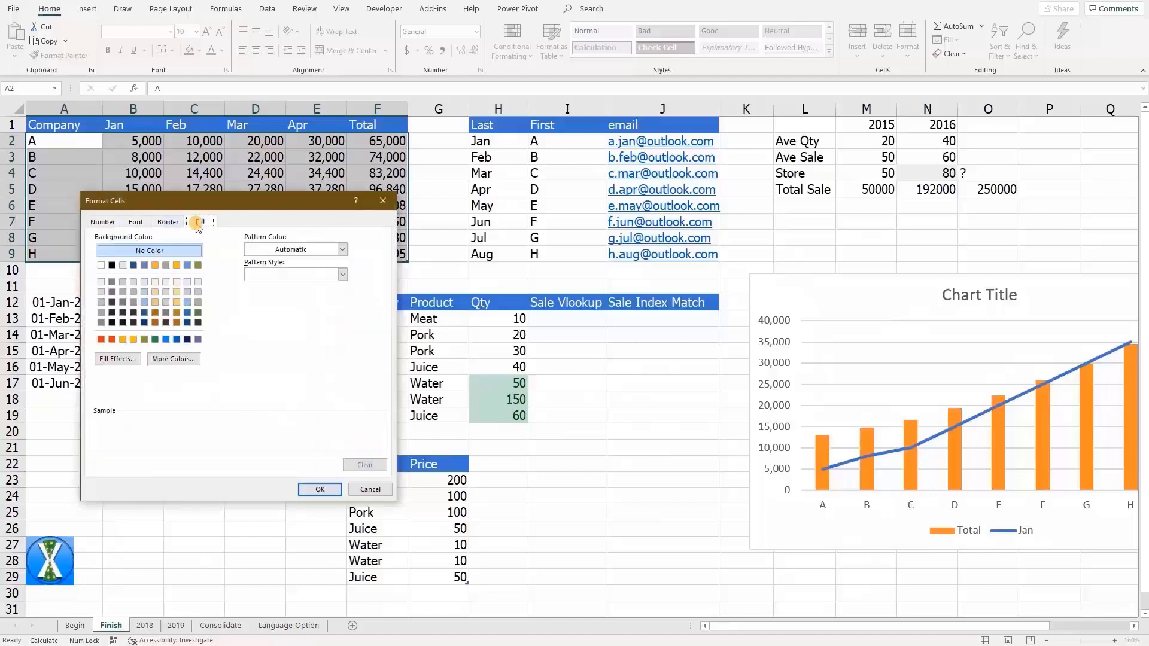
{"action": "left_click", "coordinate": [143, 226]}
{"action": "left_click", "coordinate": [320, 323]}
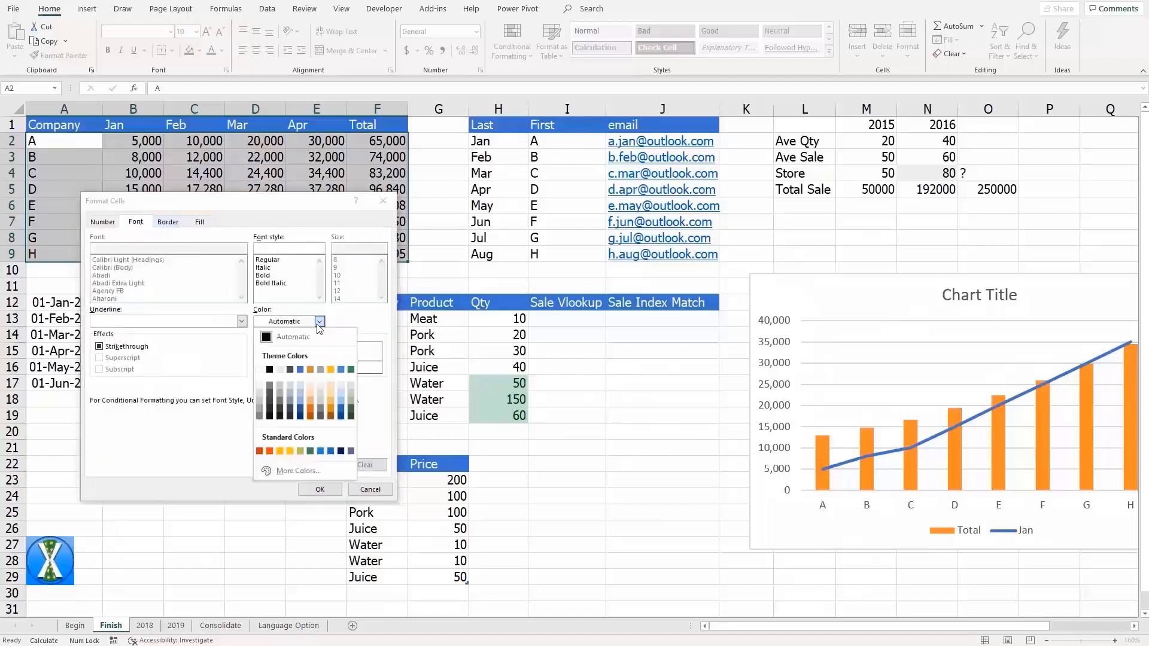
{"action": "left_click", "coordinate": [311, 452]}
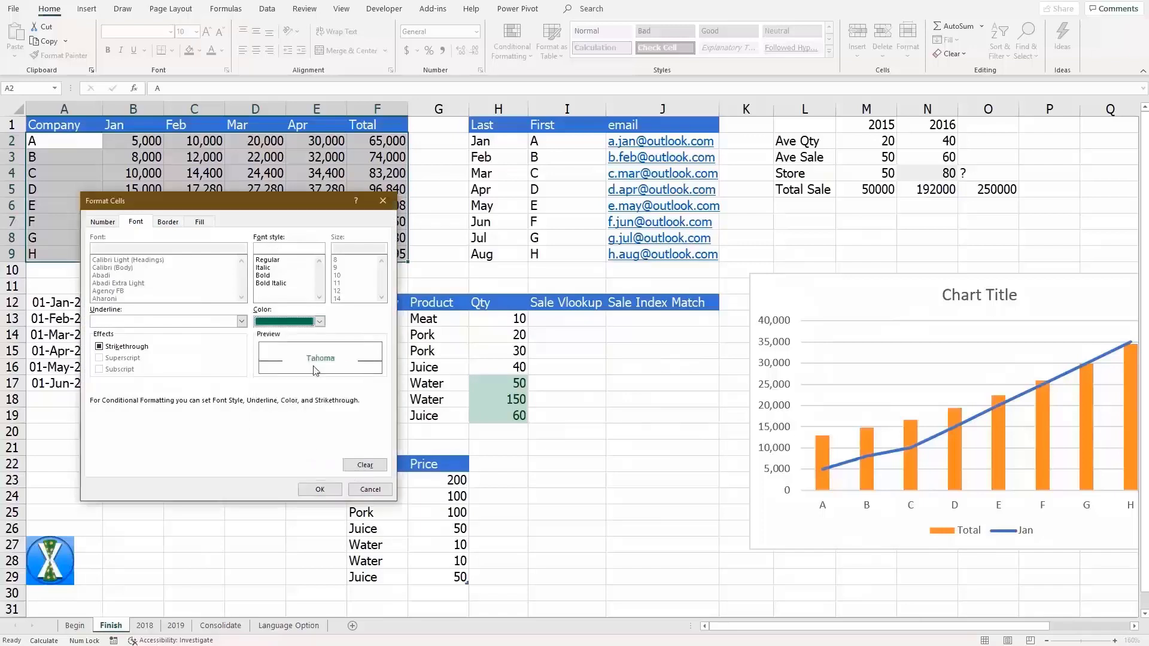
{"action": "left_click", "coordinate": [264, 276]}
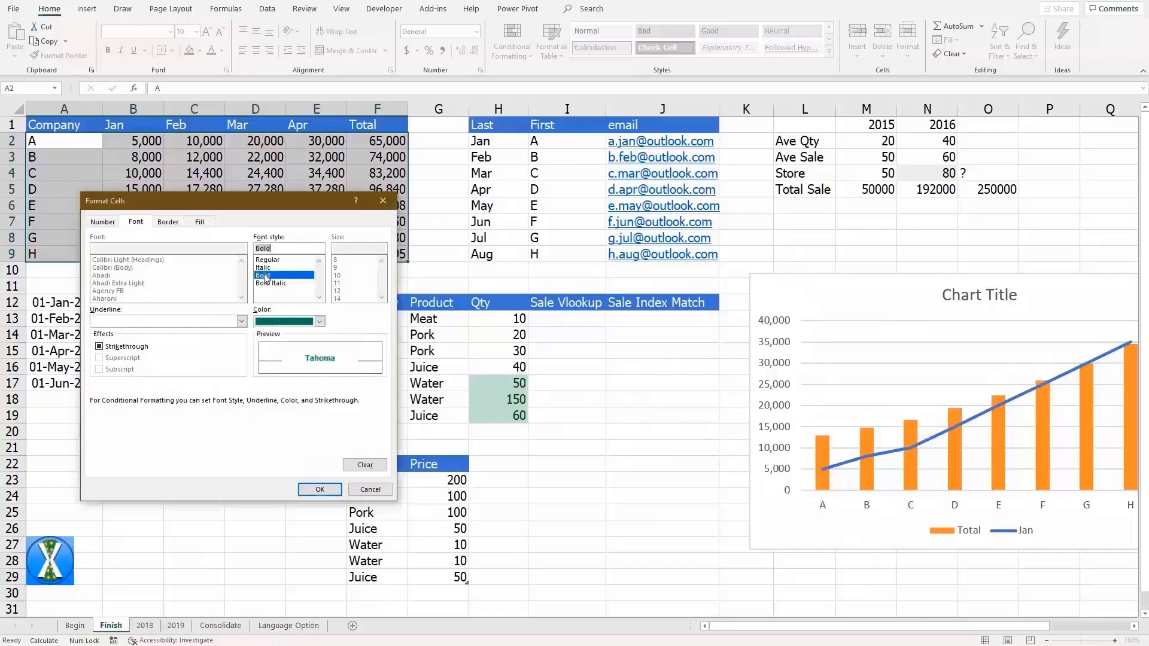
{"action": "left_click", "coordinate": [316, 489]}
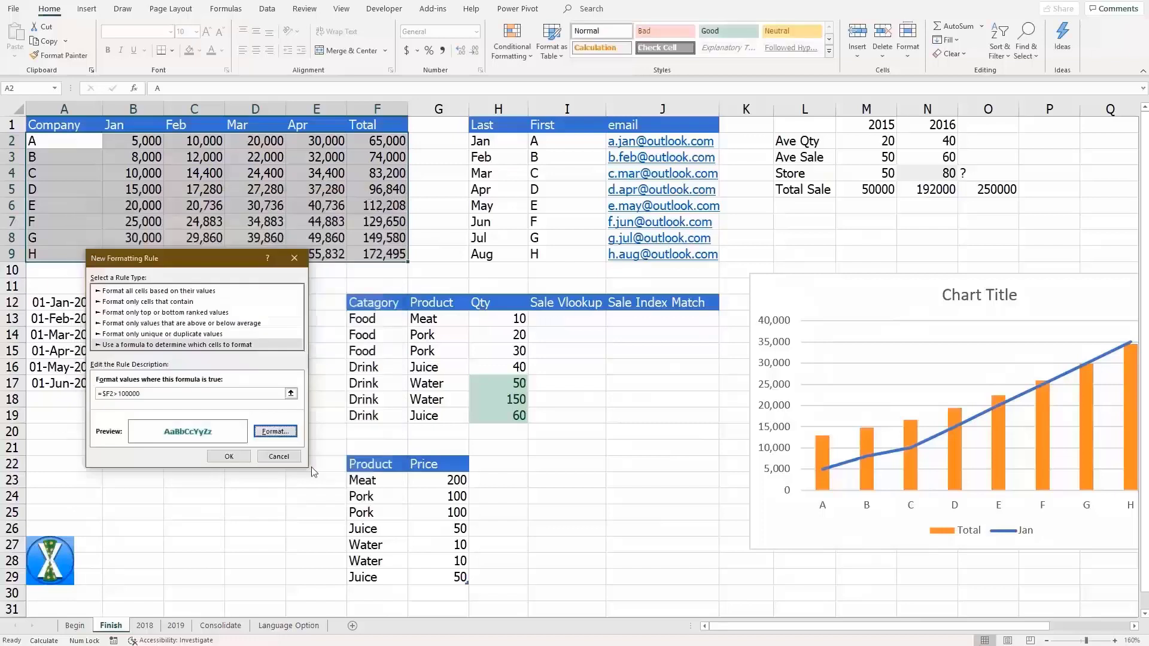
{"action": "left_click", "coordinate": [231, 458]}
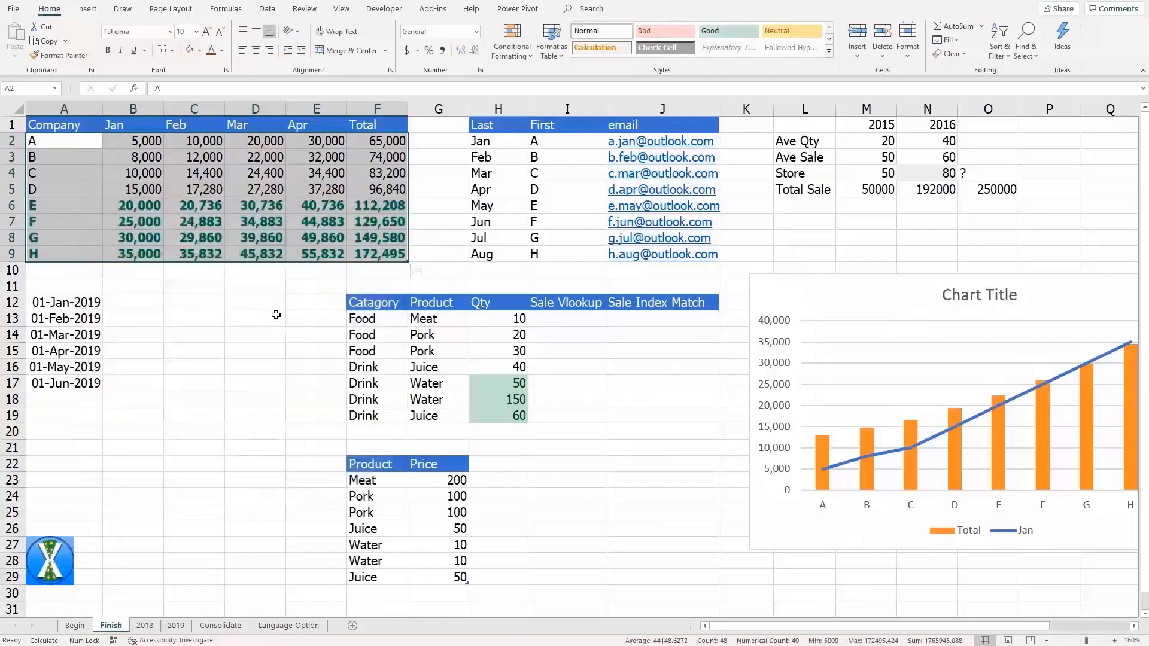
- Edit the existing Total rule in the Rules Manager, changing its formula to =$F2>120000
{"action": "key", "text": "alt"}
{"action": "key", "text": "h"}
{"action": "key", "text": "l"}
{"action": "key", "text": "r"}
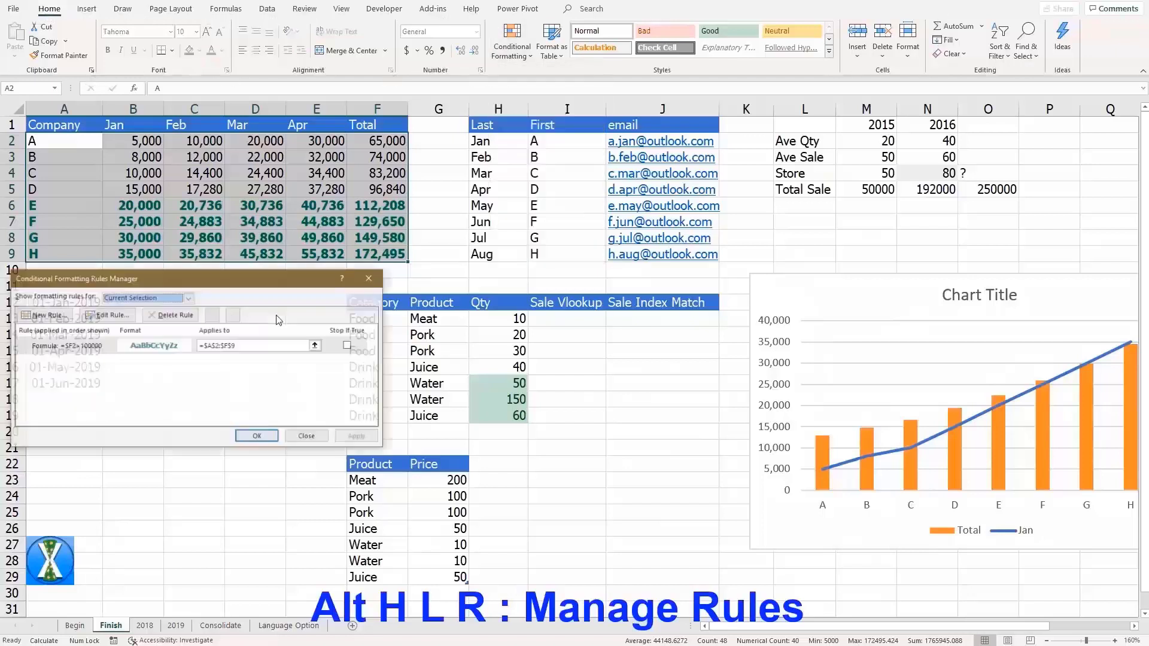
{"action": "left_click", "coordinate": [213, 298]}
{"action": "left_click", "coordinate": [213, 297]}
{"action": "left_click", "coordinate": [95, 345]}
{"action": "left_click", "coordinate": [137, 315]}
{"action": "left_click", "coordinate": [149, 394]}
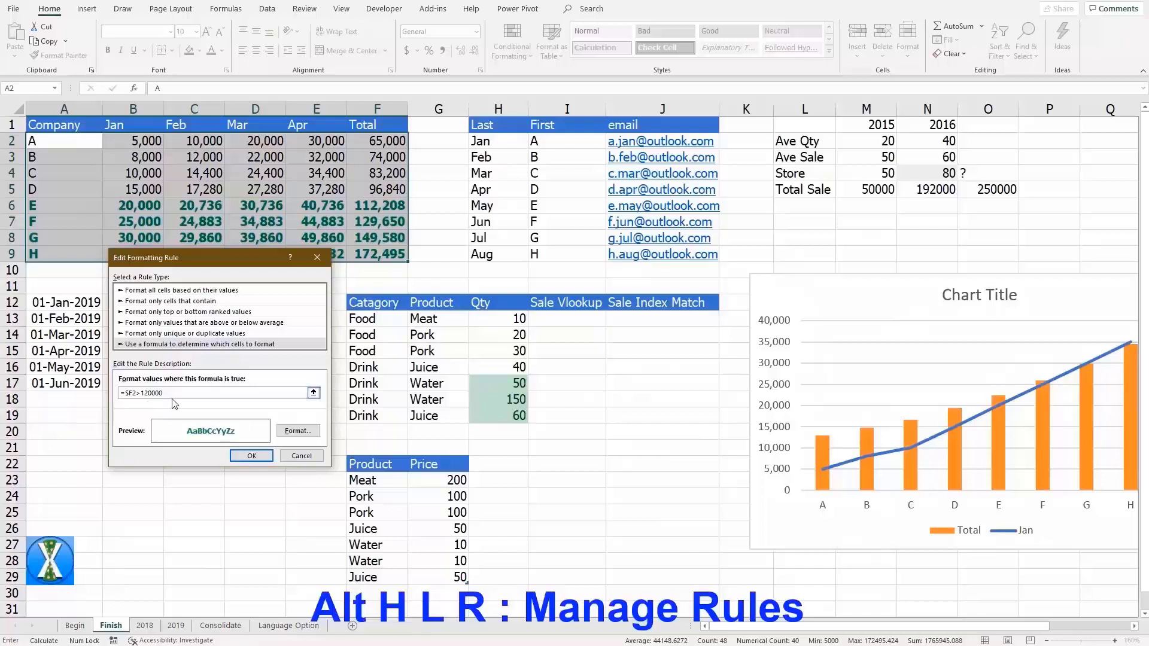
- Reset the rule's font colour to Automatic and give it a red 6.25% Gray pattern fill
{"action": "left_click", "coordinate": [295, 432]}
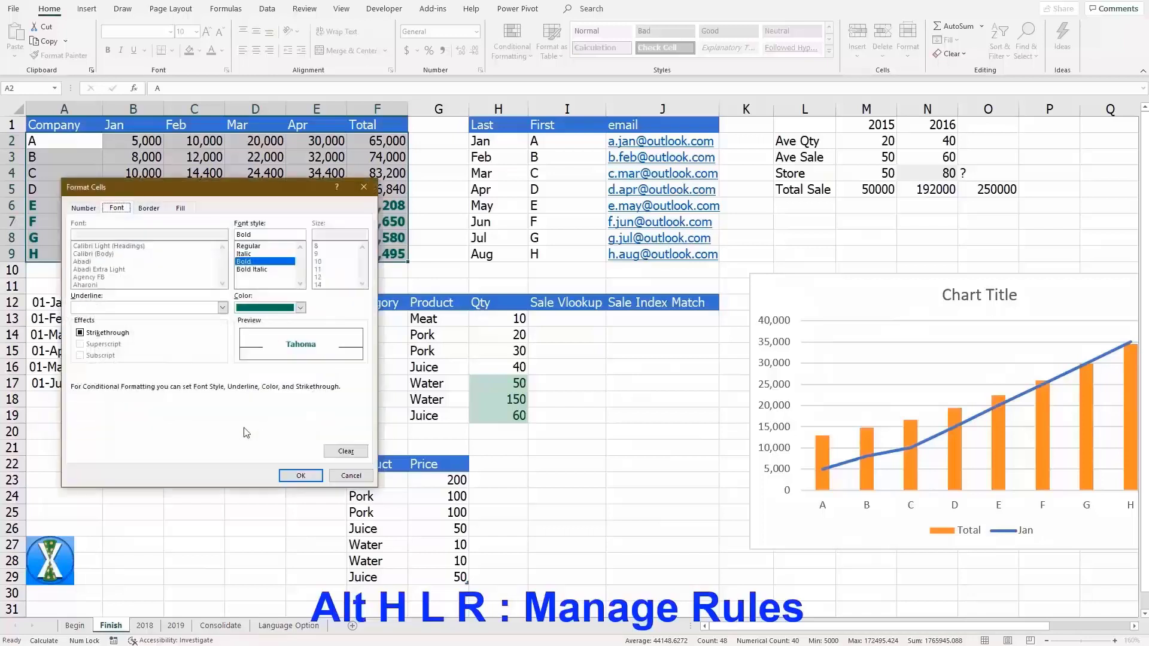
{"action": "left_click", "coordinate": [300, 307]}
{"action": "left_click", "coordinate": [270, 334]}
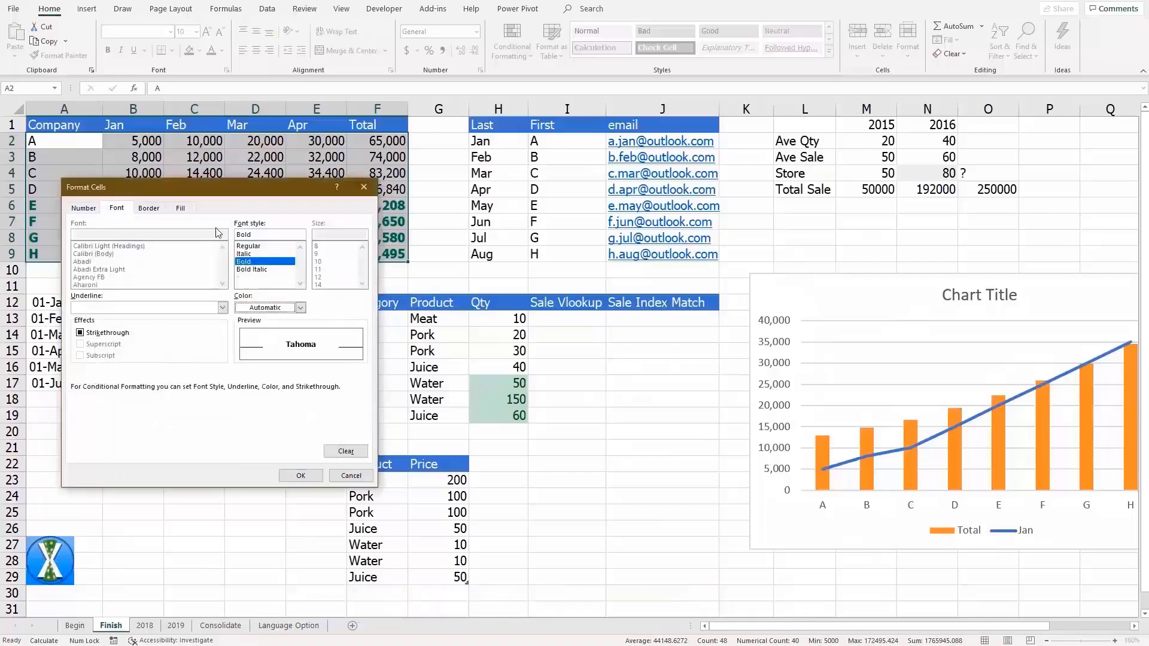
{"action": "left_click", "coordinate": [182, 209]}
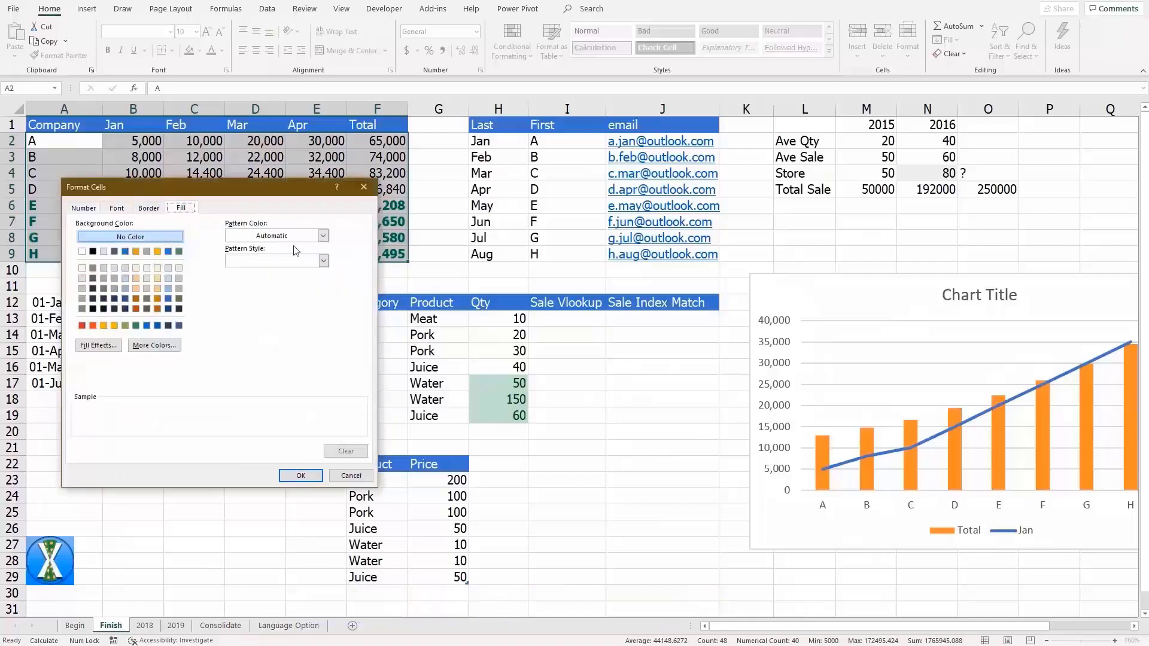
{"action": "left_click", "coordinate": [323, 236]}
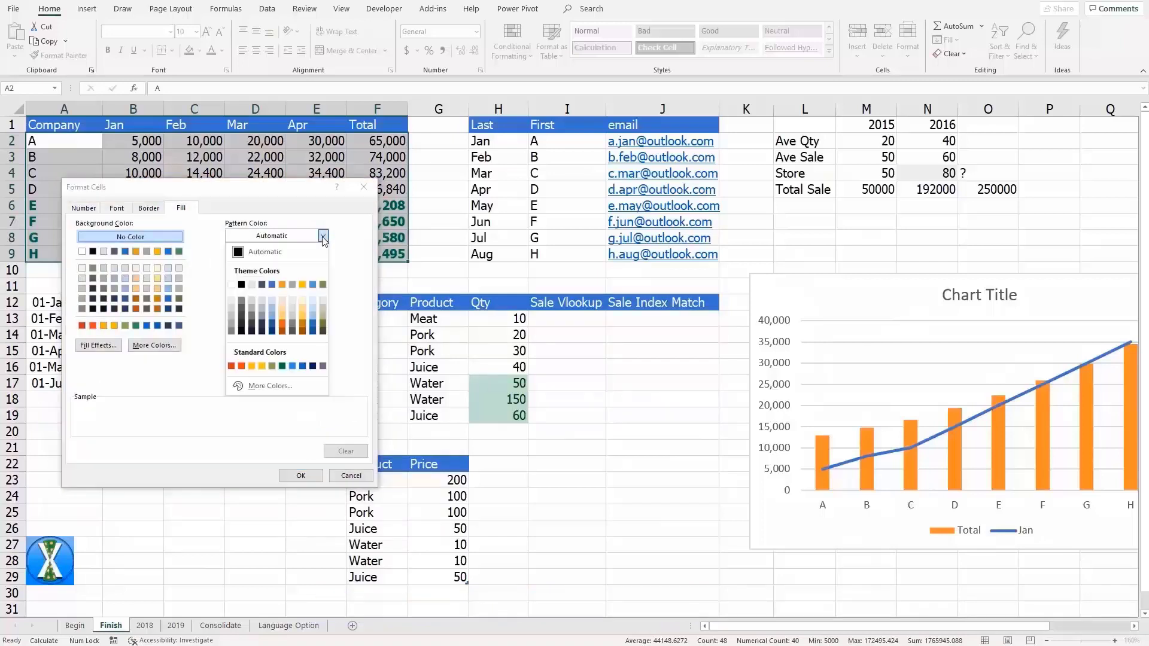
{"action": "left_click", "coordinate": [231, 366]}
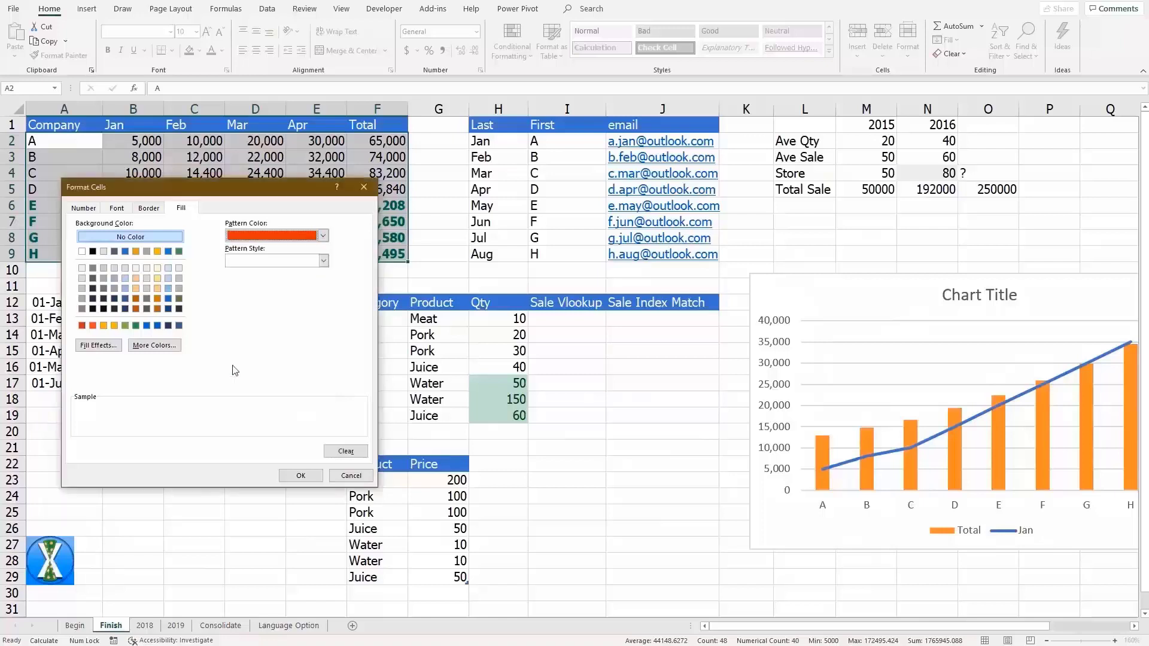
{"action": "left_click", "coordinate": [324, 261]}
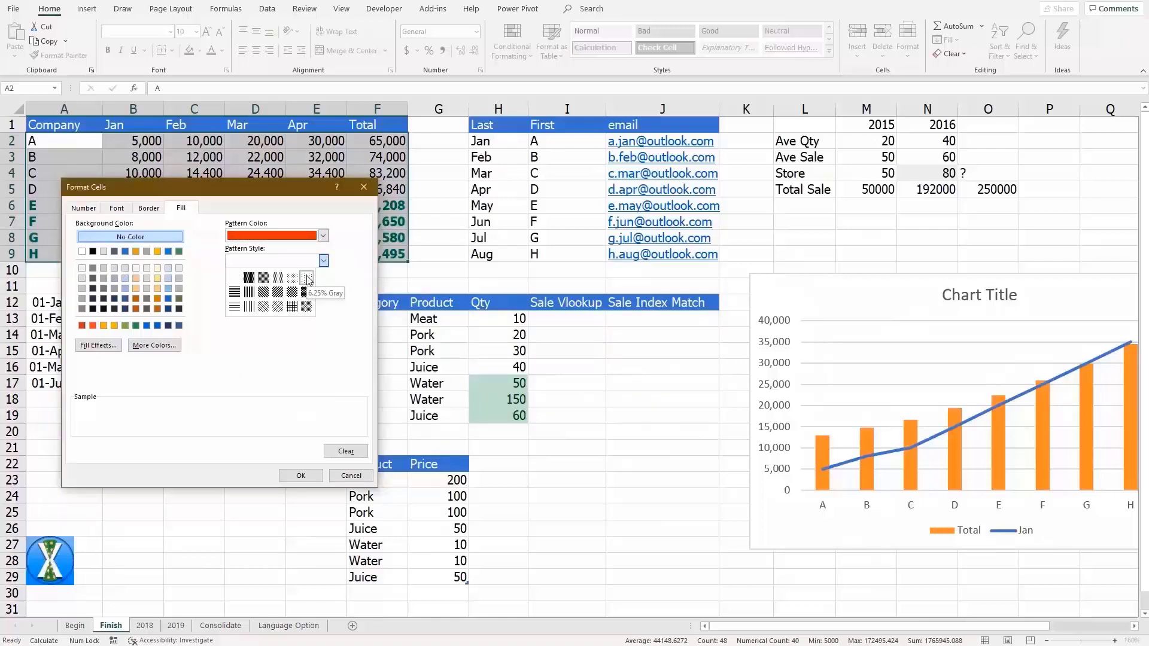
{"action": "left_click", "coordinate": [307, 279]}
{"action": "left_click", "coordinate": [304, 473]}
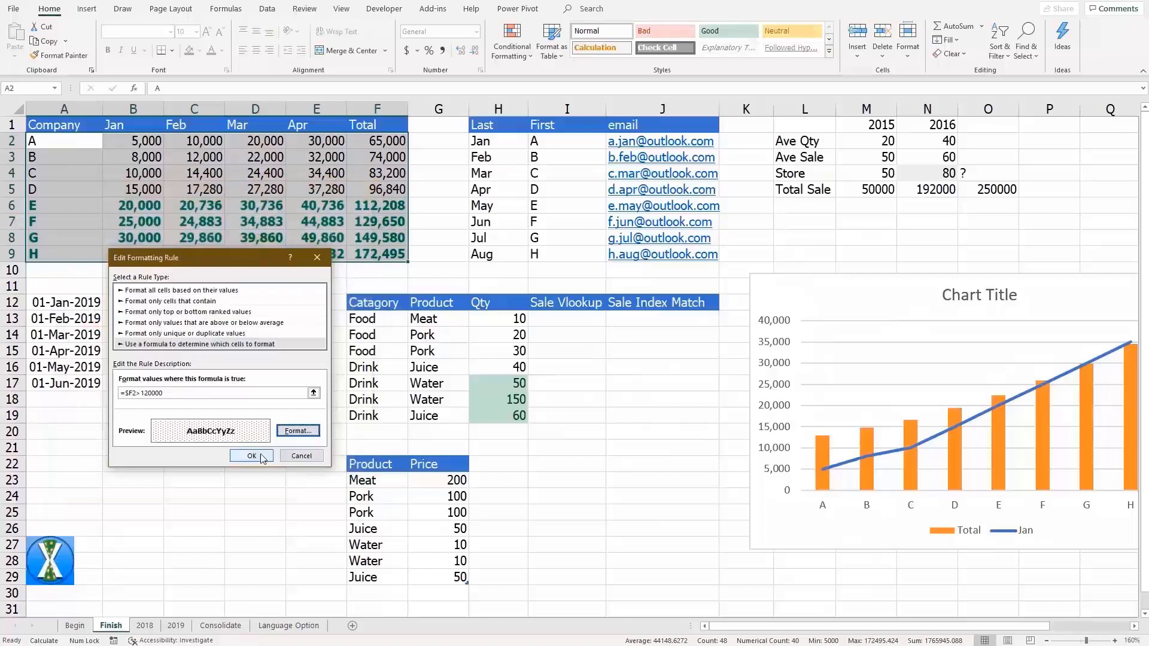
{"action": "left_click", "coordinate": [261, 459]}
{"action": "left_click", "coordinate": [280, 436]}
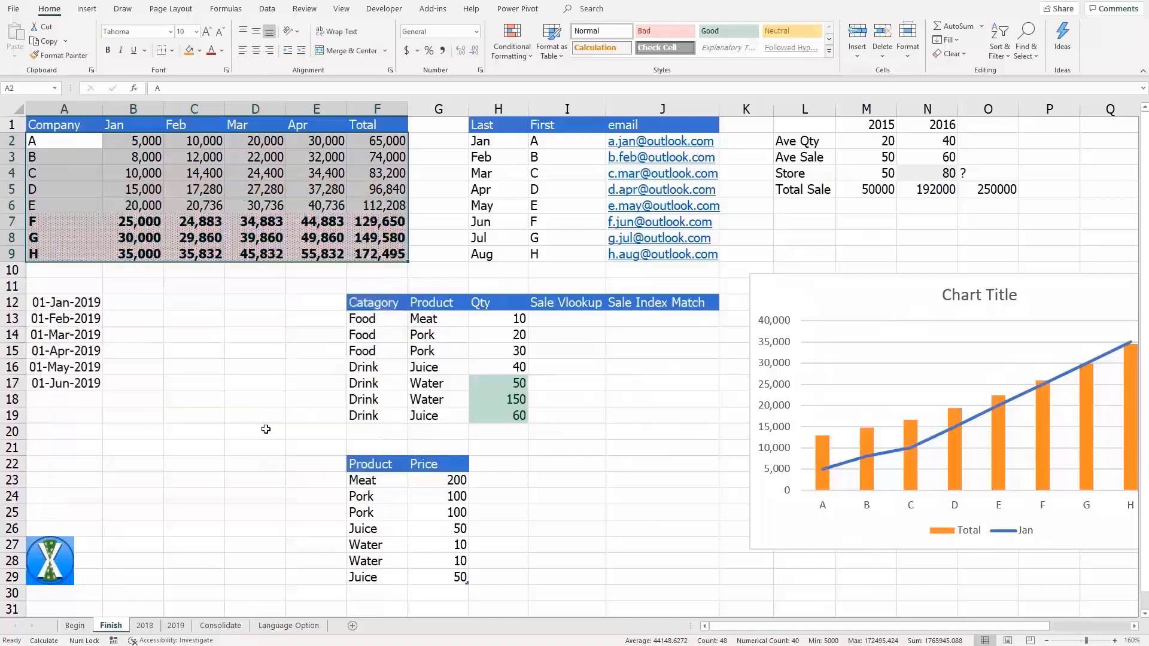
{"action": "left_click", "coordinate": [262, 381]}
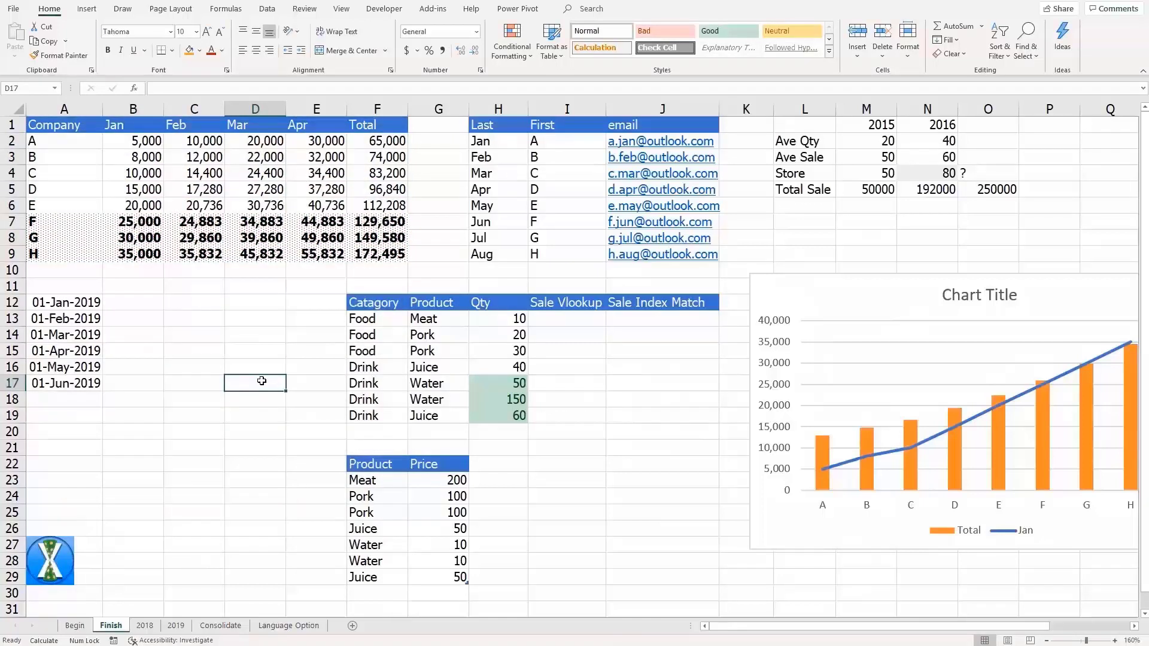
- Enter =VLOOKUP(G13,PriceTable12,2,0)*H13 in I13 and copy it down to row 19
{"action": "left_click", "coordinate": [275, 346]}
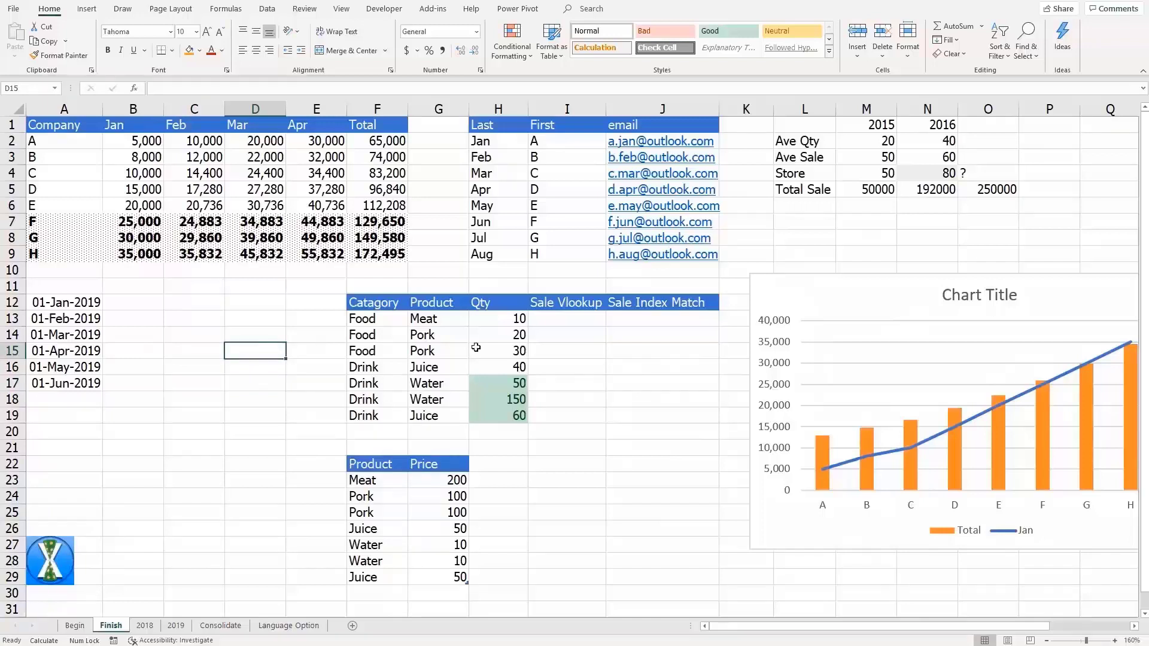
{"action": "left_click", "coordinate": [574, 320]}
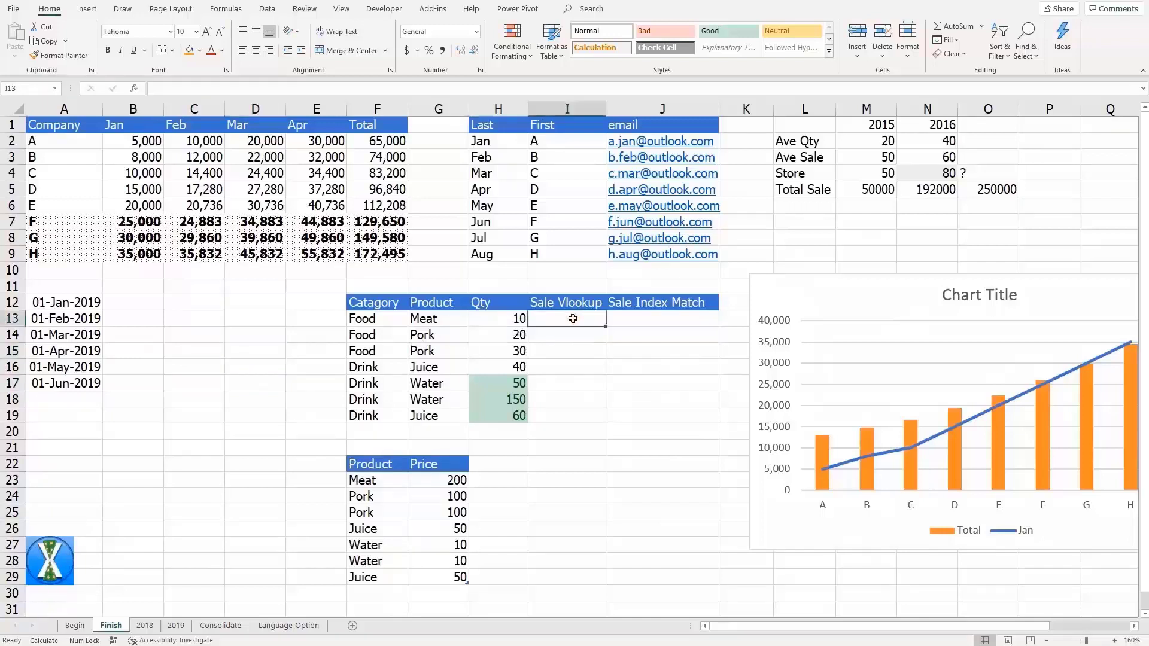
{"action": "type", "text": "="}
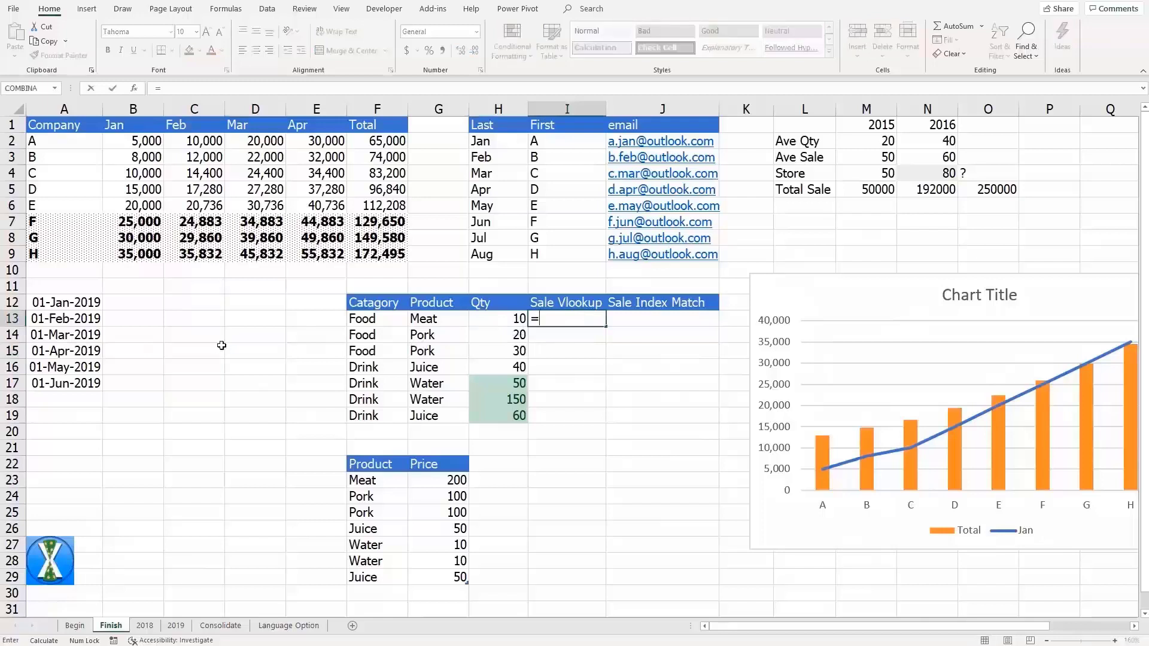
{"action": "type", "text": "vl"}
{"action": "key", "text": "Tab"}
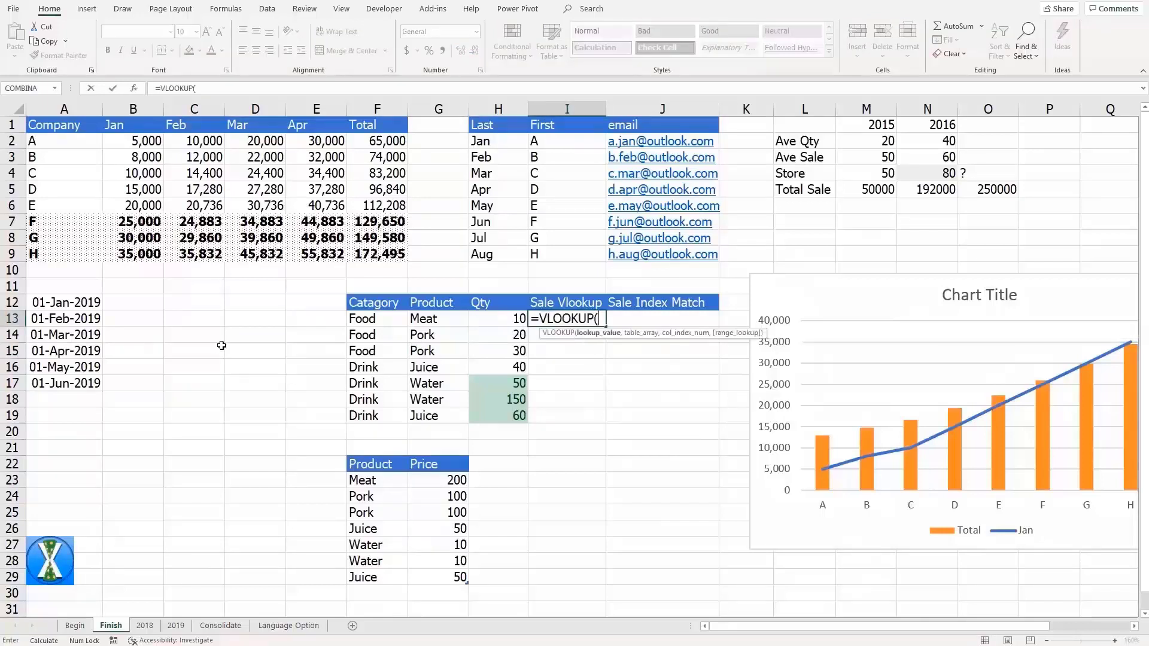
{"action": "left_click", "coordinate": [440, 322]}
{"action": "type", "text": ","}
{"action": "left_click_drag", "start_coordinate": [383, 482], "coordinate": [431, 576]}
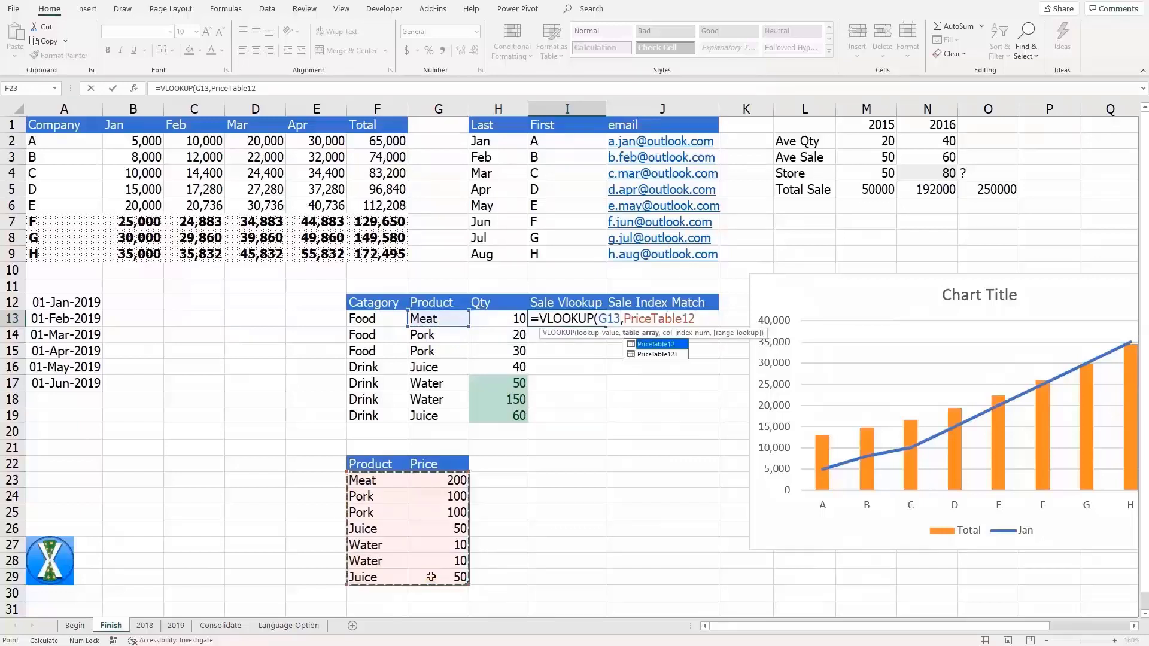
{"action": "type", "text": ",2"}
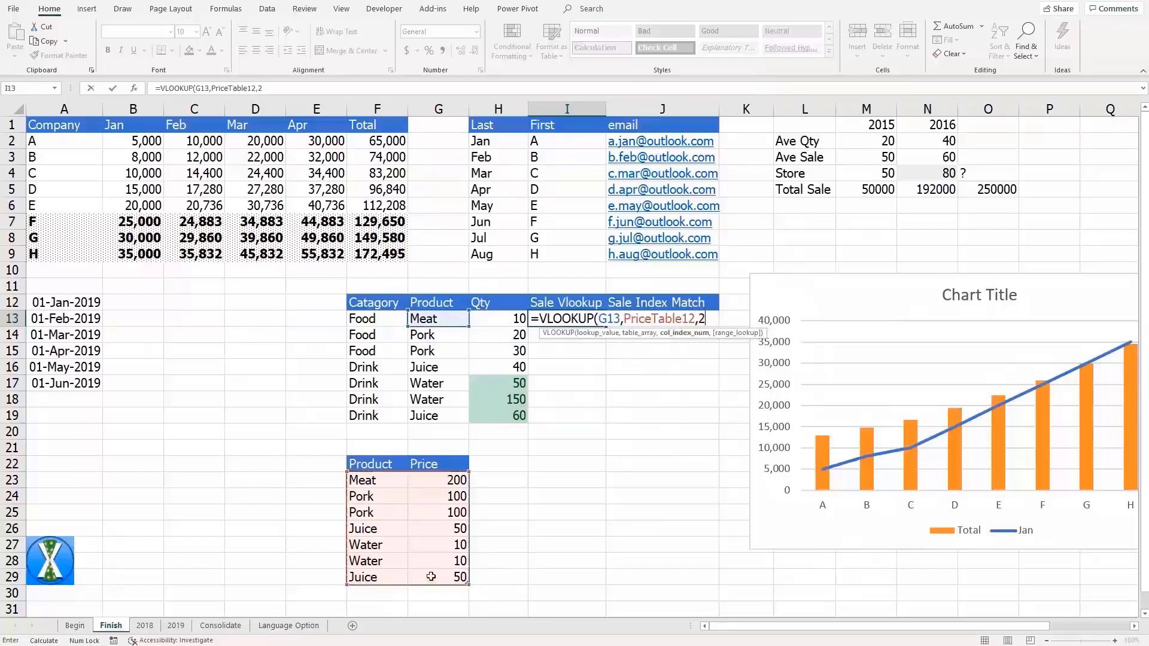
{"action": "type", "text": ",0"}
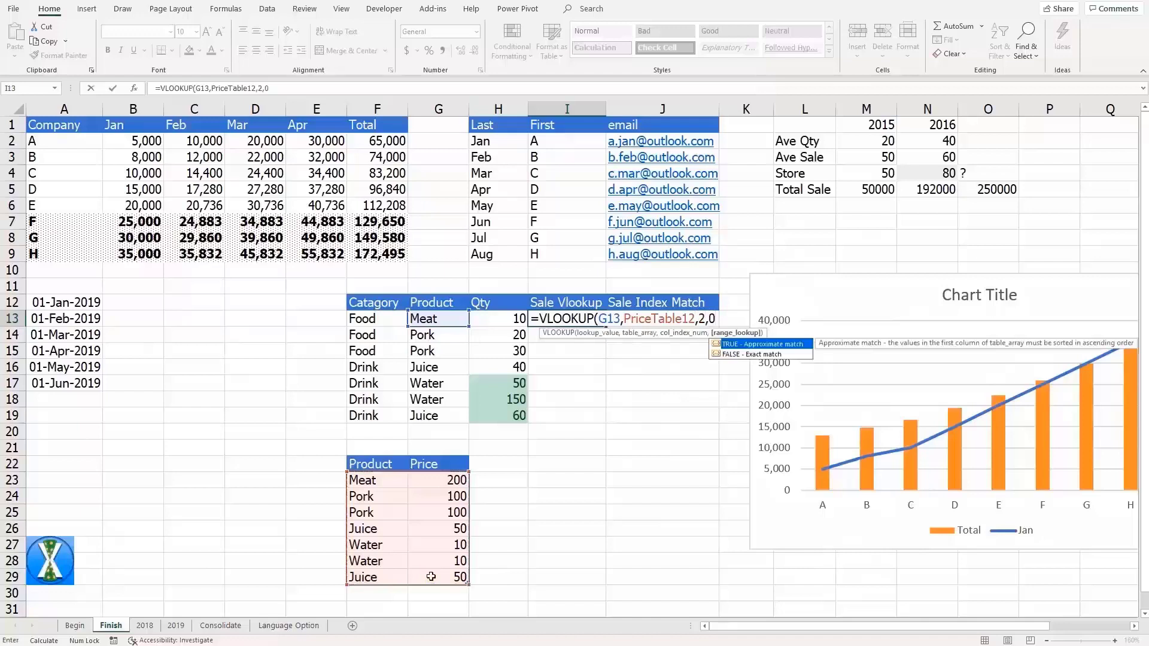
{"action": "type", "text": ")*"}
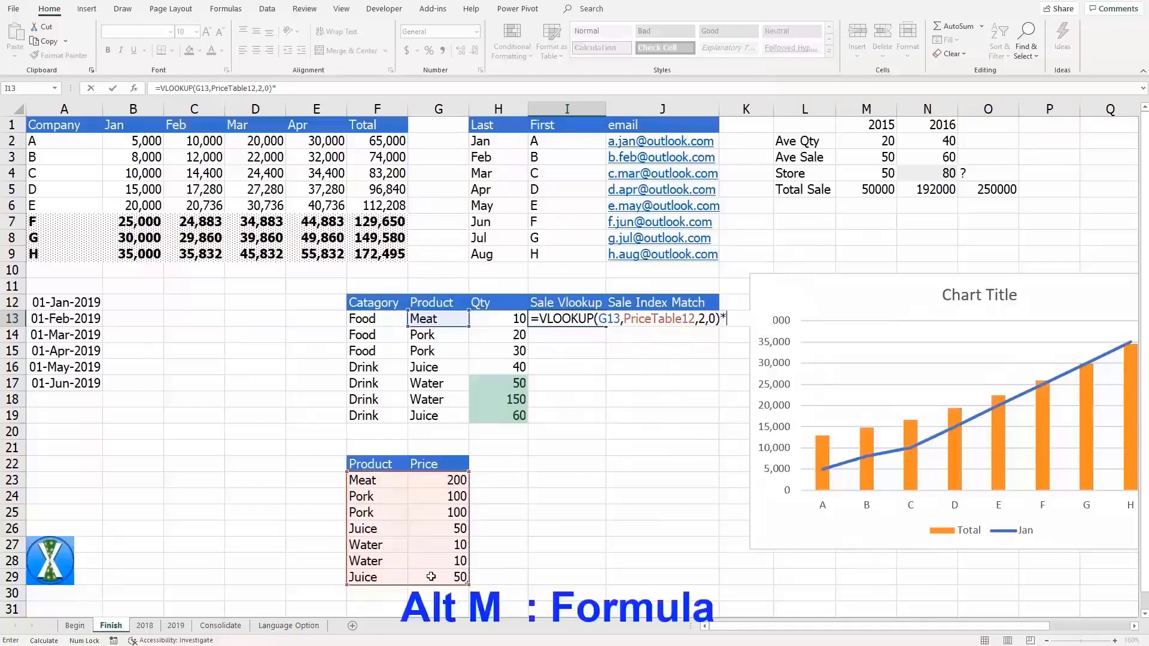
{"action": "left_click", "coordinate": [505, 319]}
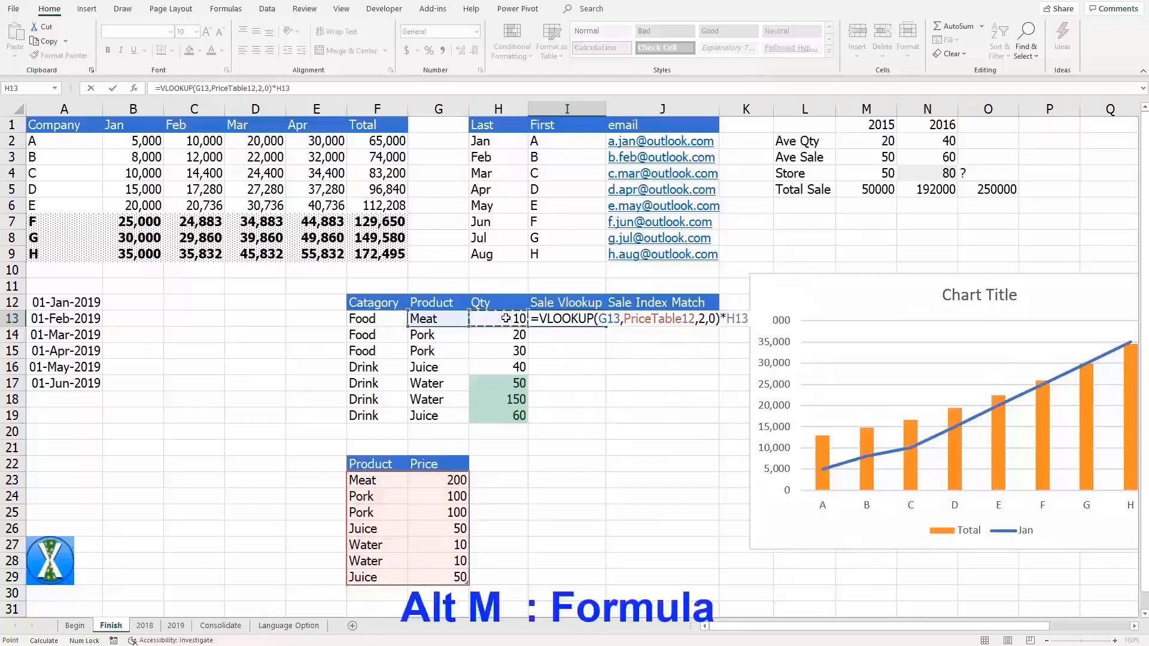
{"action": "key", "text": "ctrl+Return"}
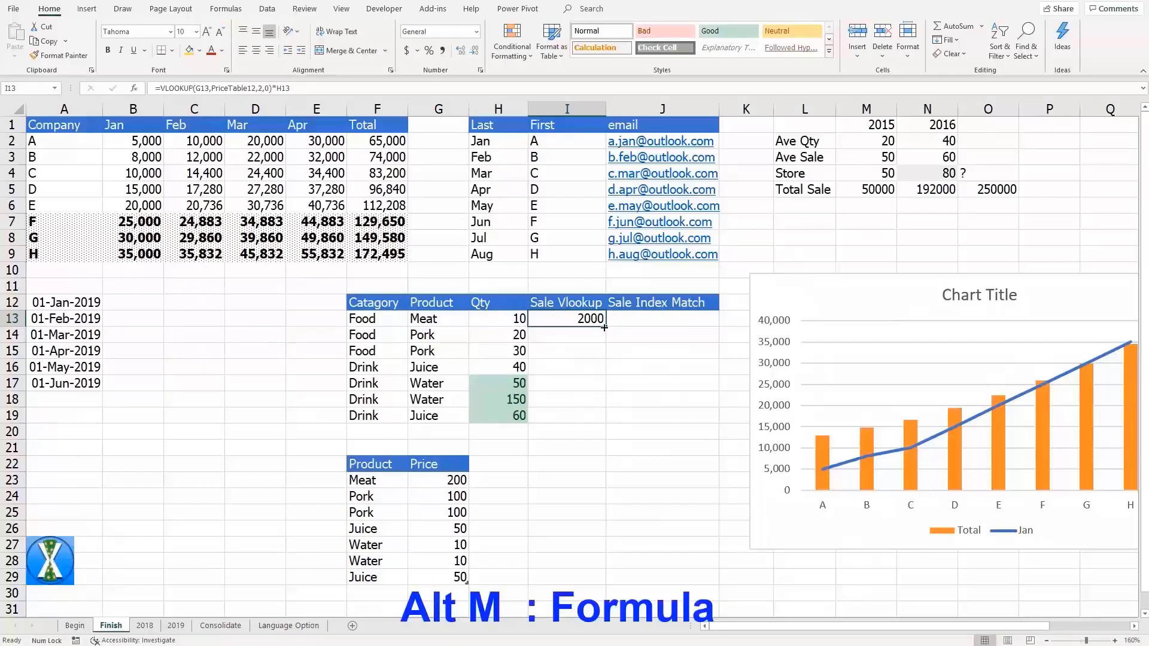
{"action": "double_click", "coordinate": [605, 327]}
{"action": "left_click", "coordinate": [640, 322]}
- In J13, start an INDEX formula on PriceTable12[Price] with a MATCH on G13
{"action": "type", "text": "=inde"}
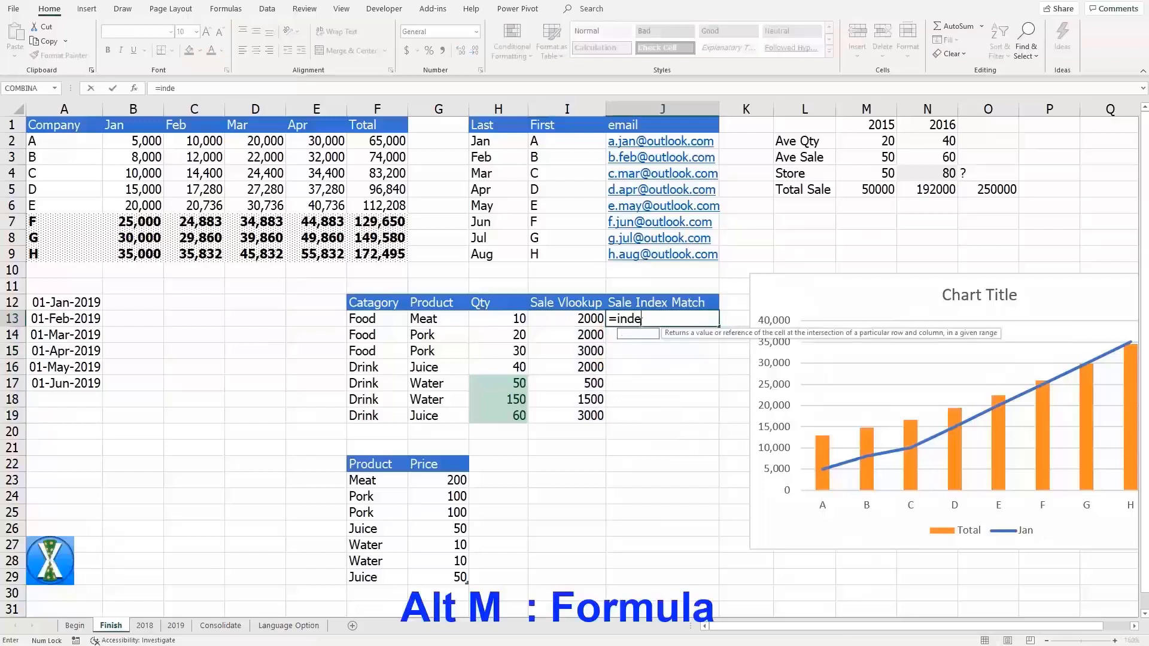
{"action": "key", "text": "Tab"}
{"action": "left_click", "coordinate": [440, 485]}
{"action": "key", "text": "ctrl+shift+Down"}
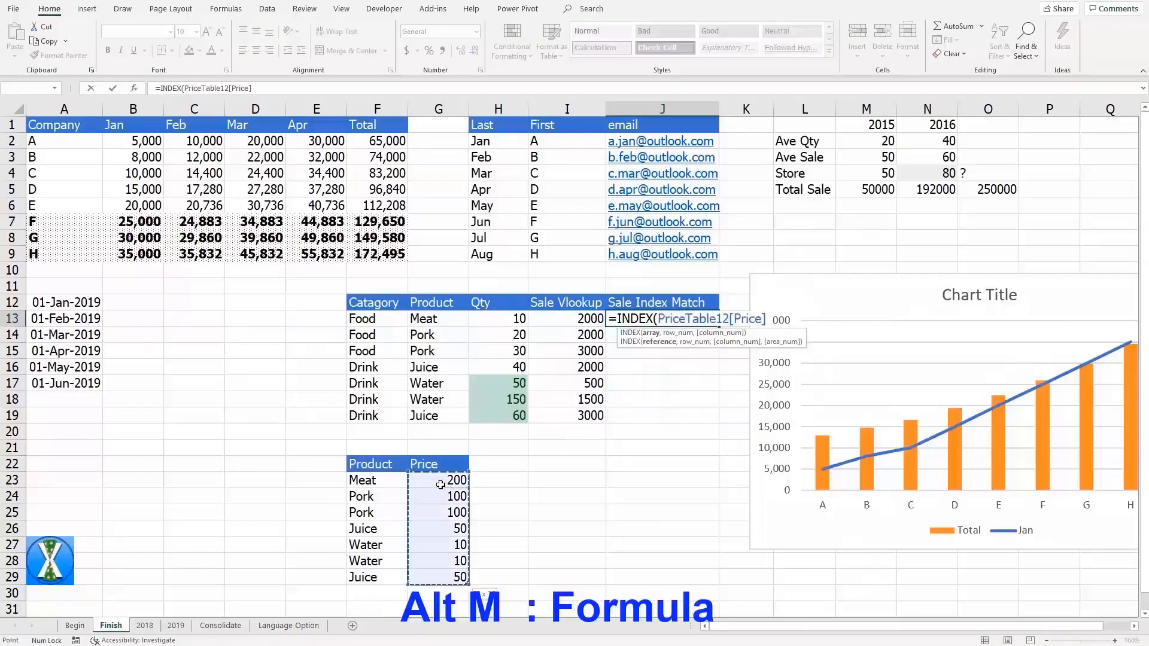
{"action": "type", "text": ",mat"}
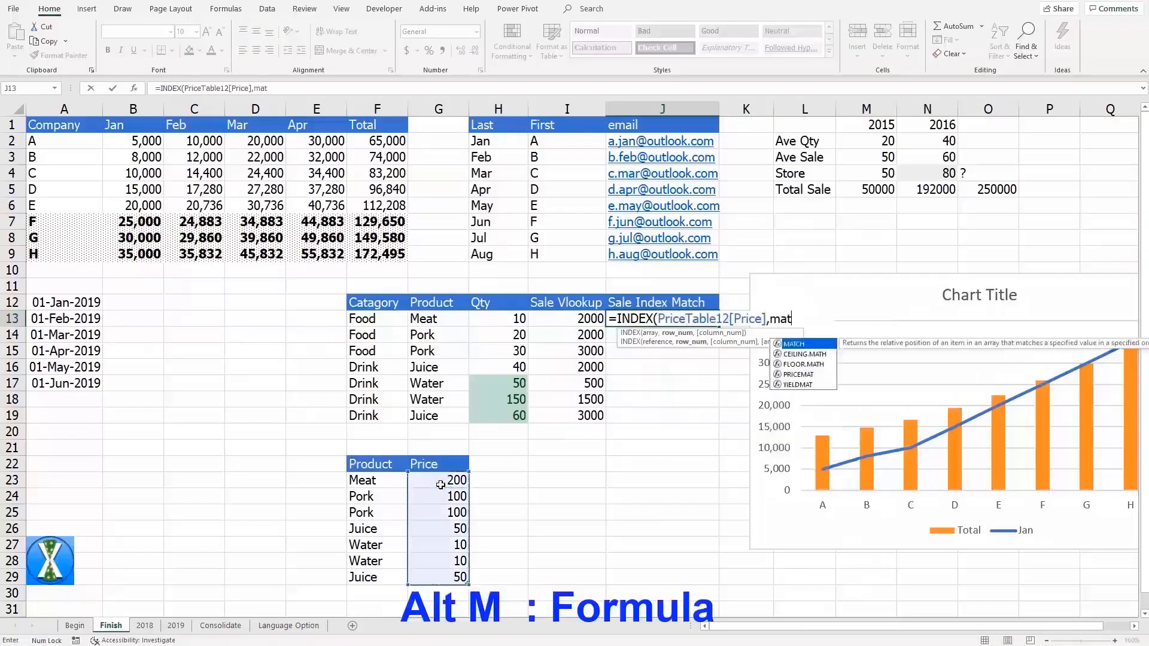
{"action": "key", "text": "Tab"}
{"action": "left_click", "coordinate": [434, 323]}
{"action": "type", "text": ","}
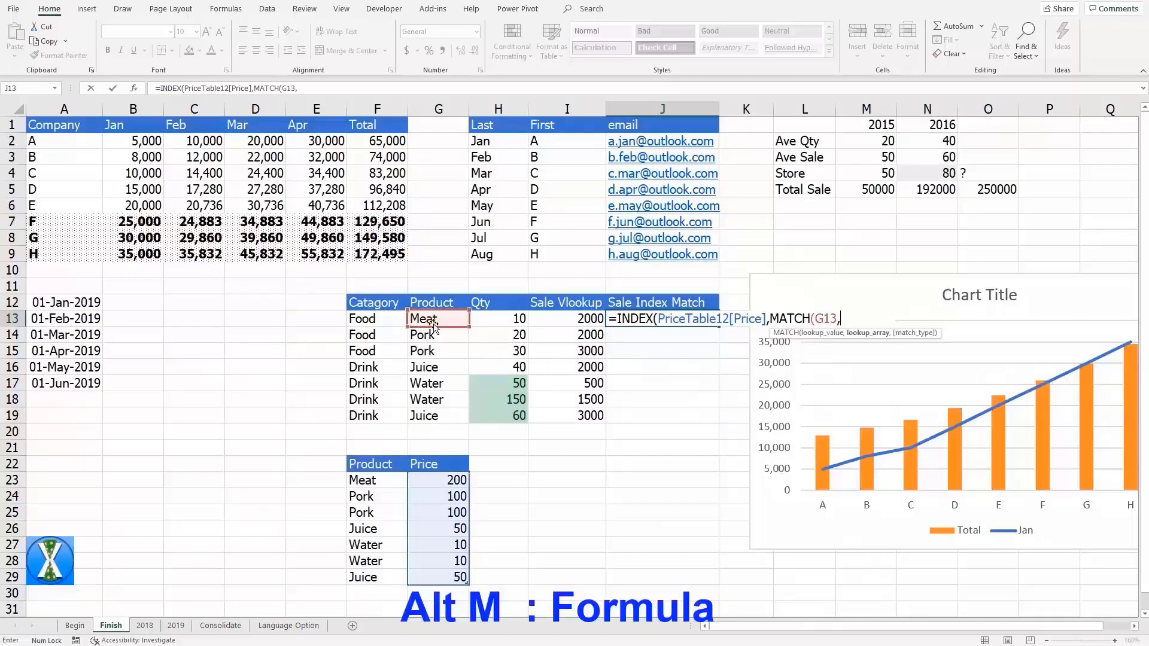
- Match against the Product column exactly, multiply by H13, and fill the formula down
{"action": "left_click", "coordinate": [381, 484]}
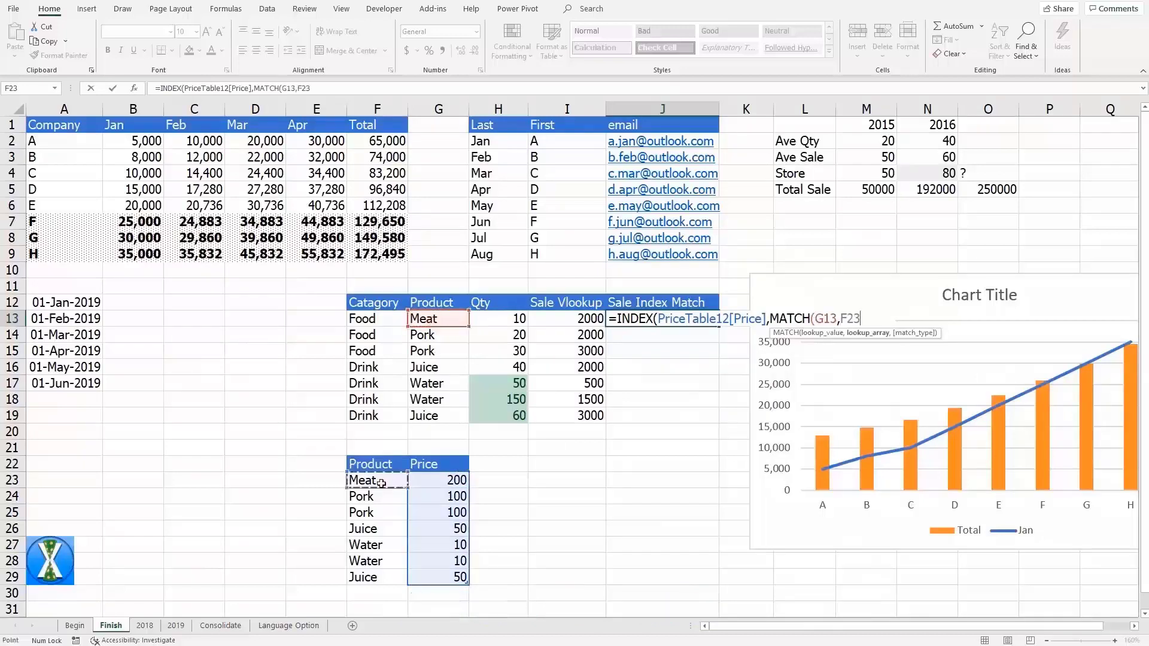
{"action": "key", "text": "ctrl+shift+Down"}
{"action": "type", "text": ",0"}
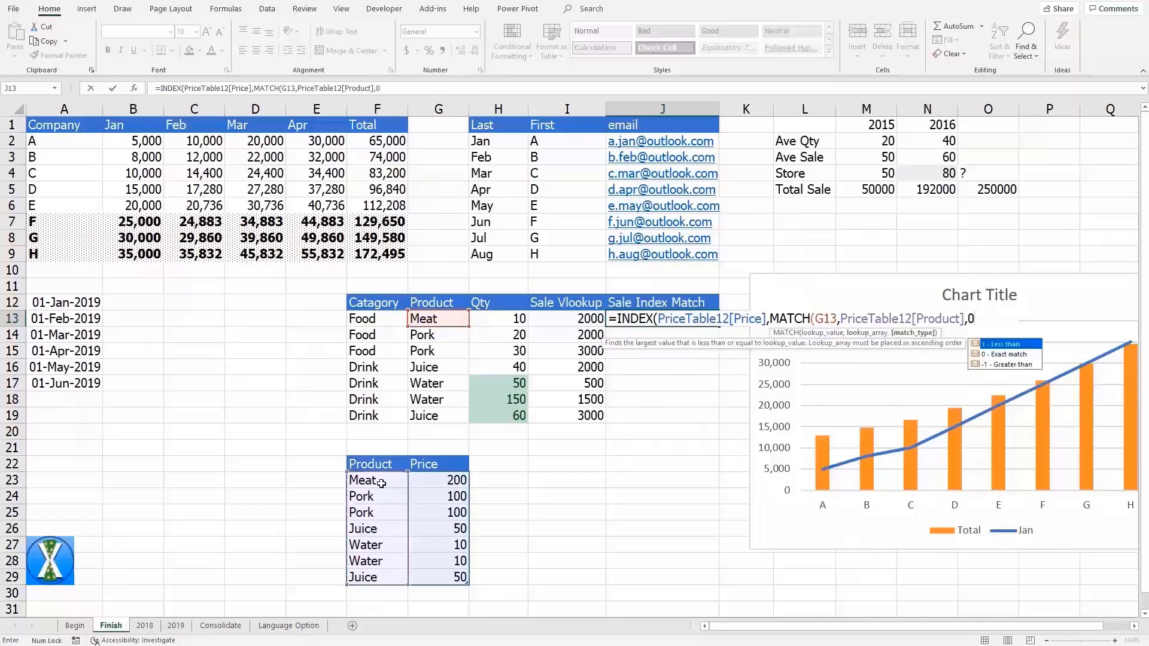
{"action": "type", "text": "))"}
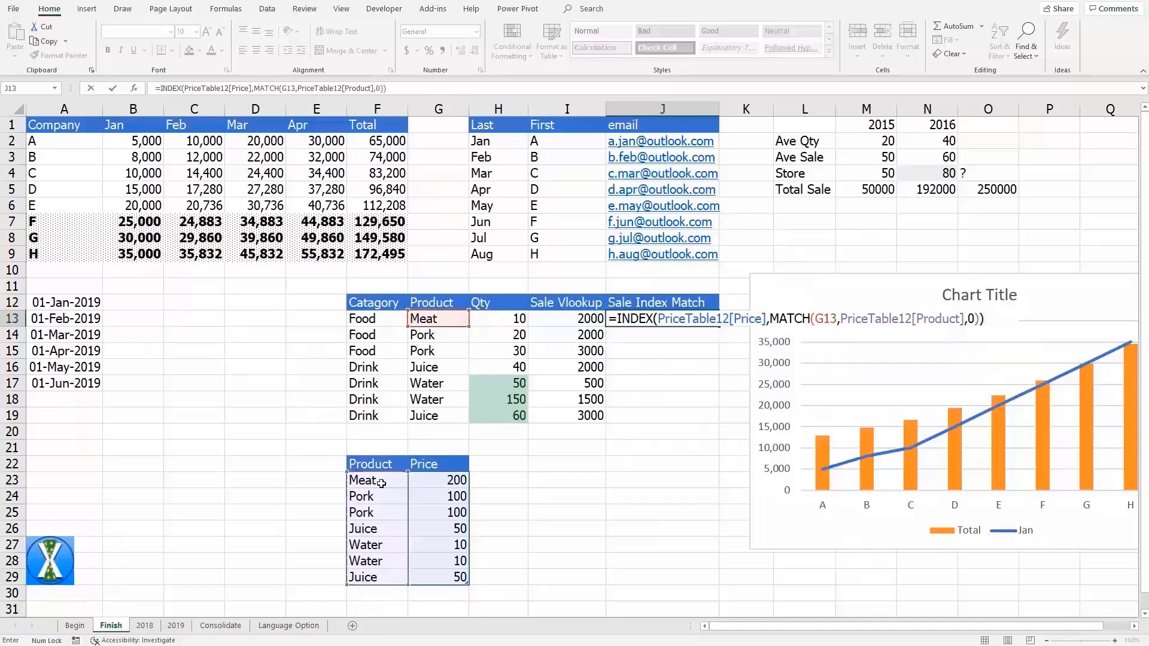
{"action": "left_click", "coordinate": [504, 321]}
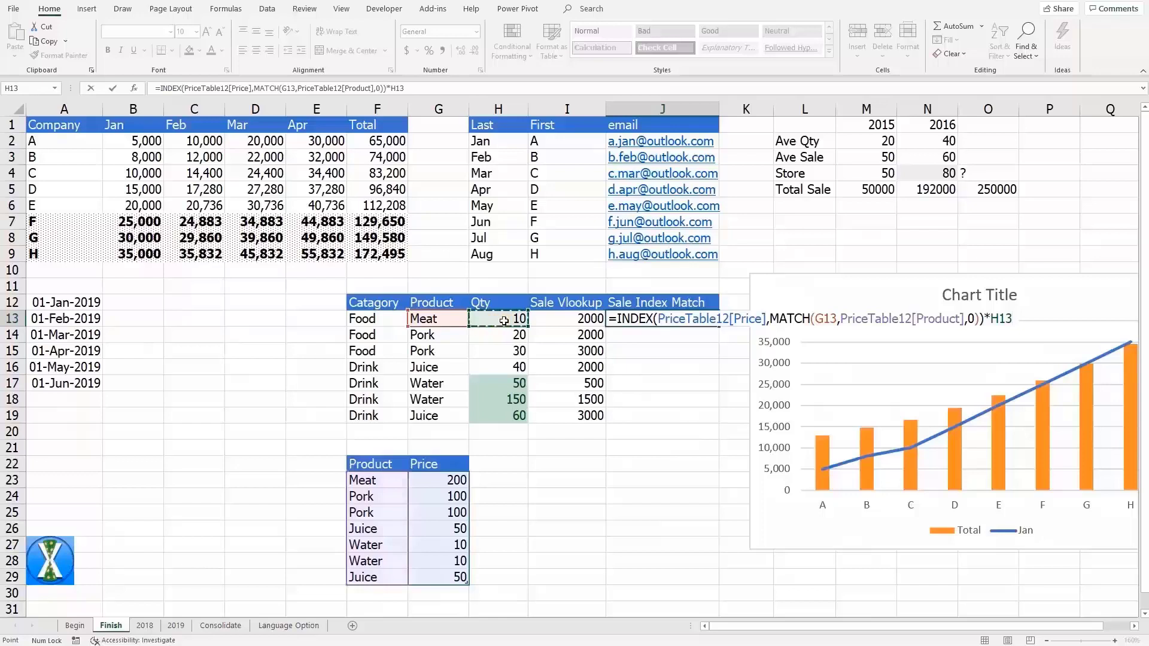
{"action": "key", "text": "ctrl+Return"}
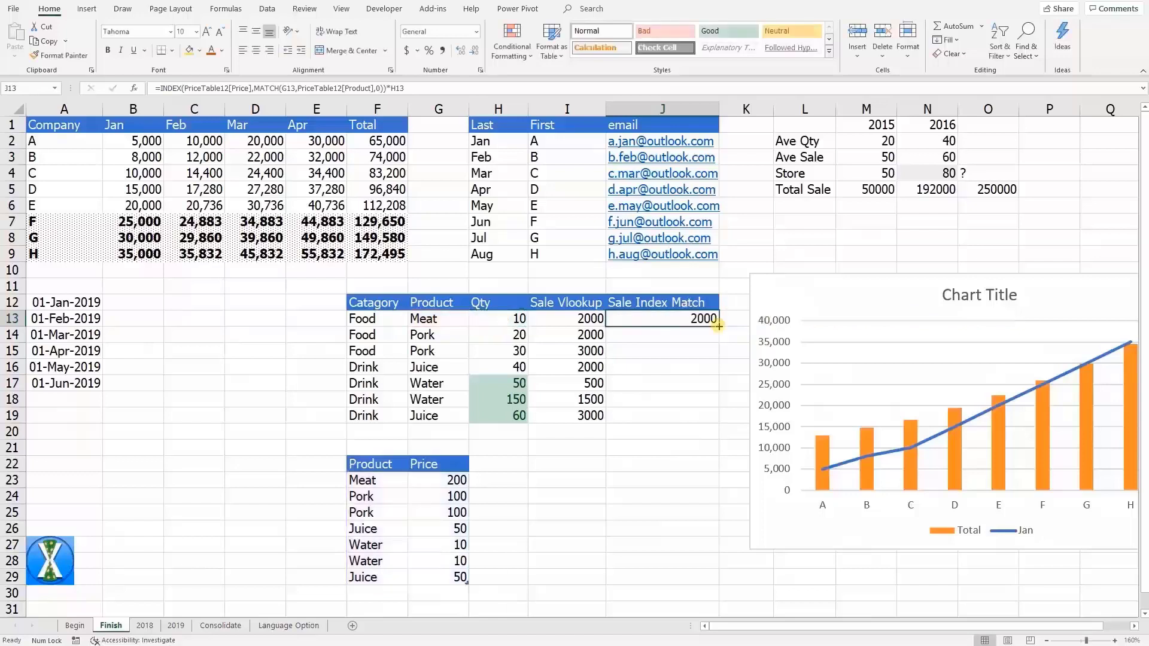
{"action": "double_click", "coordinate": [718, 326]}
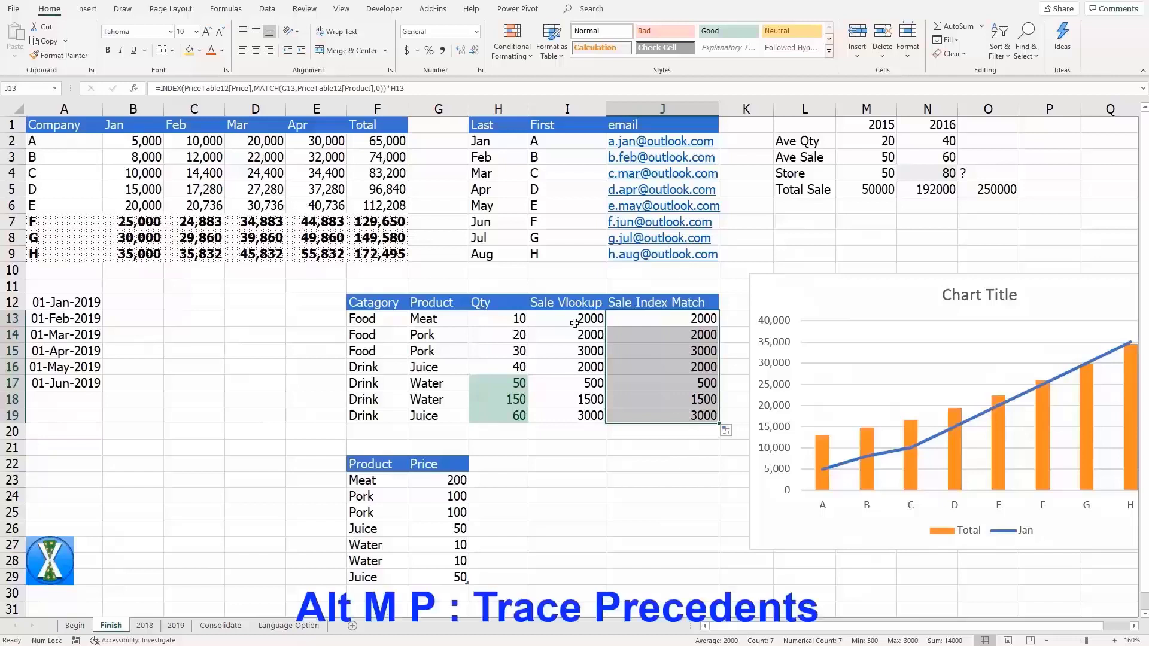
{"action": "left_click", "coordinate": [668, 318]}
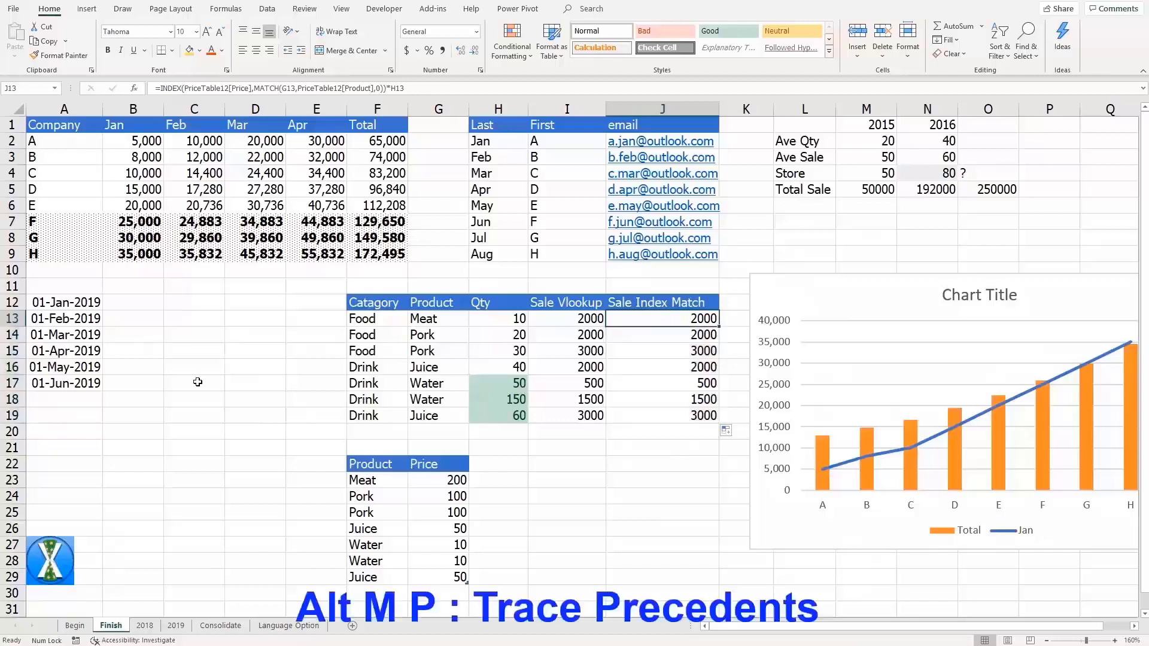
- Trace the precedents of J13's formula with Alt M P
{"action": "key", "text": "alt"}
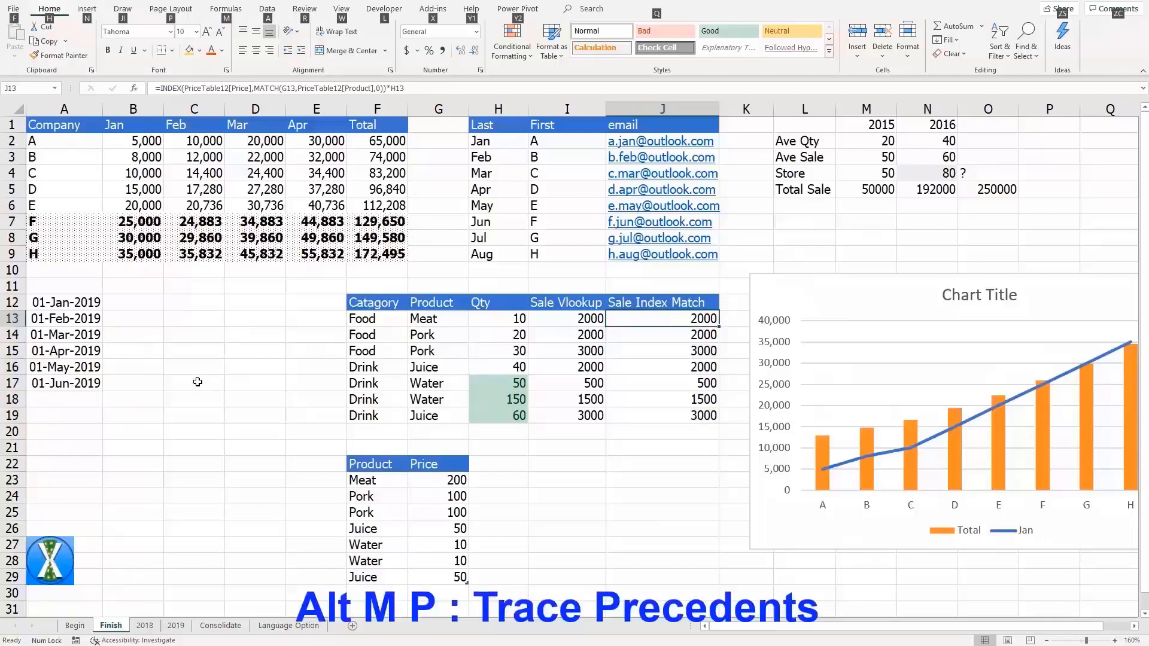
{"action": "key", "text": "m"}
{"action": "key", "text": "p"}
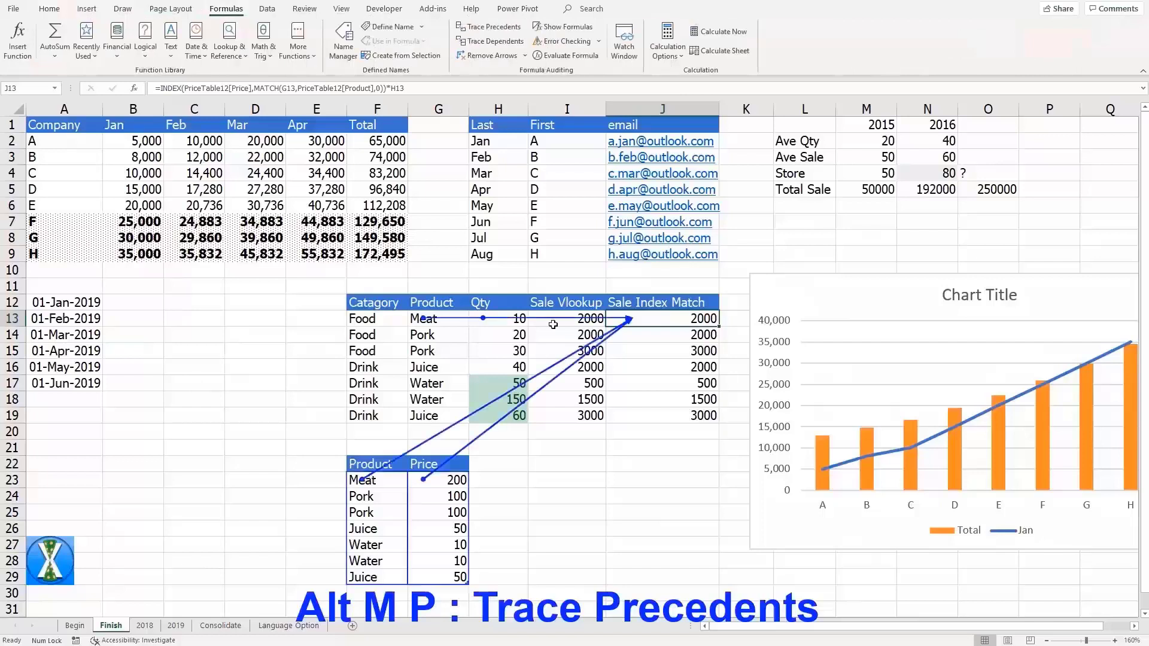
- Trace the dependents of the Pork cell G15 with Alt M D
{"action": "left_click", "coordinate": [444, 354]}
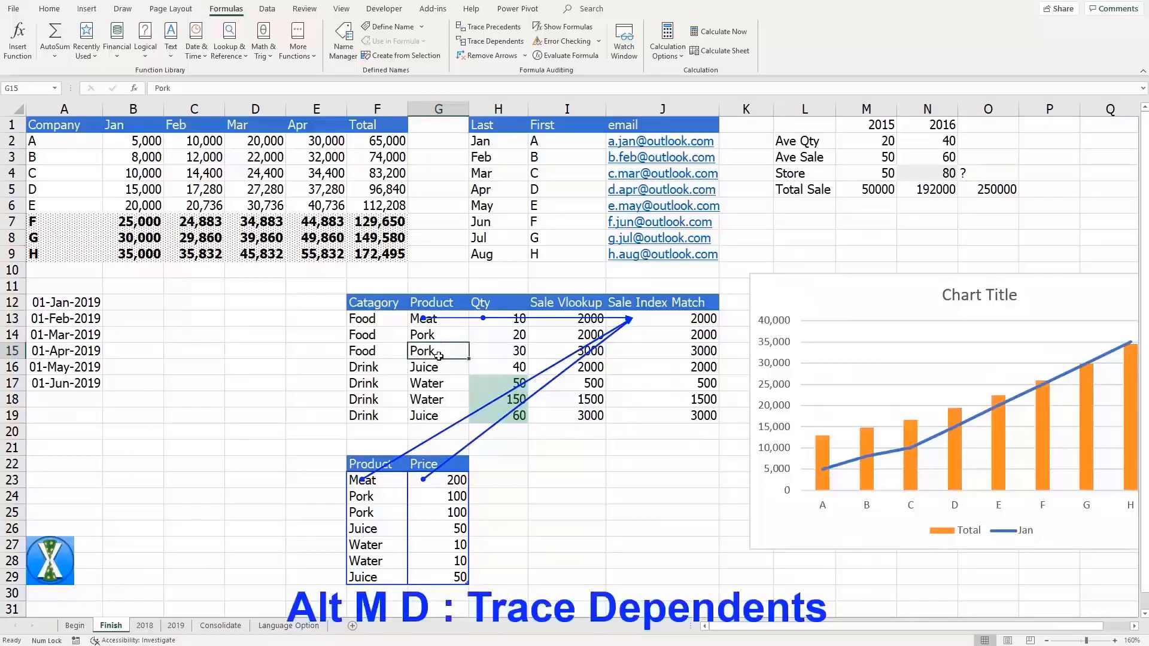
{"action": "key", "text": "alt"}
{"action": "key", "text": "m"}
{"action": "key", "text": "d"}
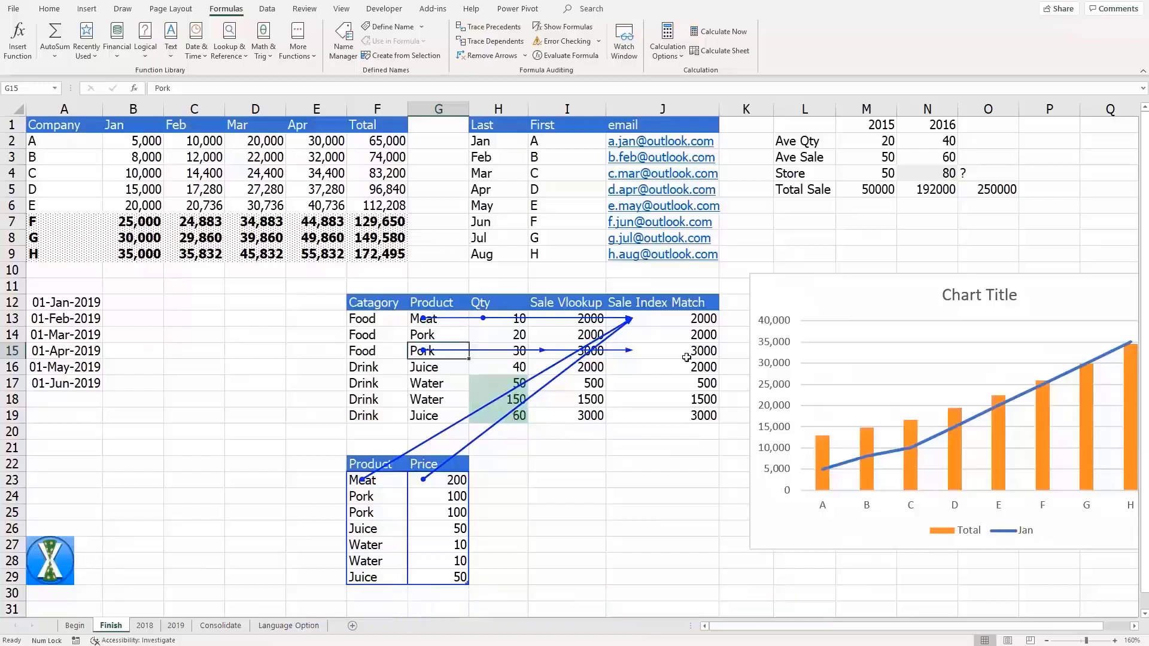
- Add J13 to the Watch Window and move the window aside
{"action": "left_click", "coordinate": [681, 320]}
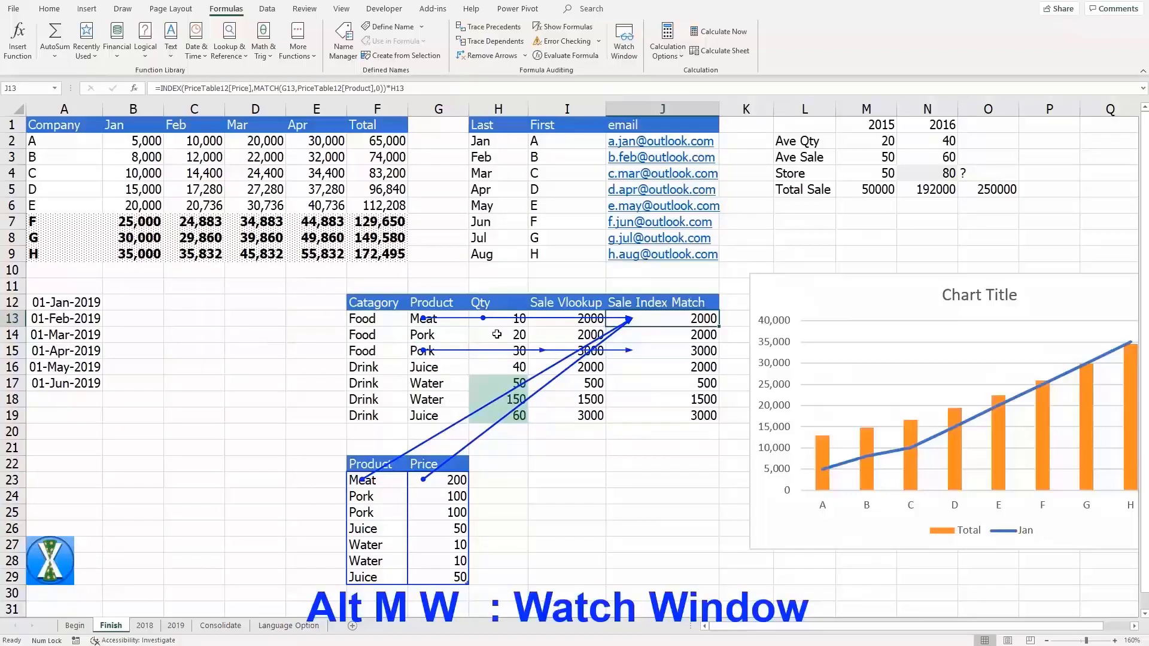
{"action": "key", "text": "alt"}
{"action": "key", "text": "m"}
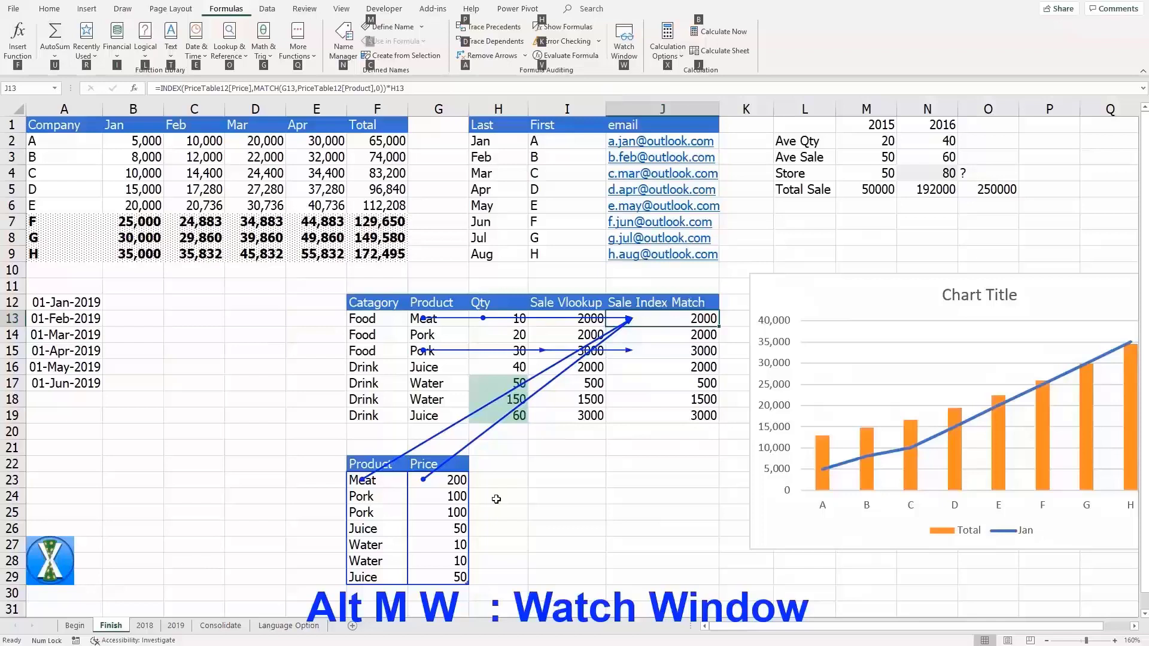
{"action": "key", "text": "w"}
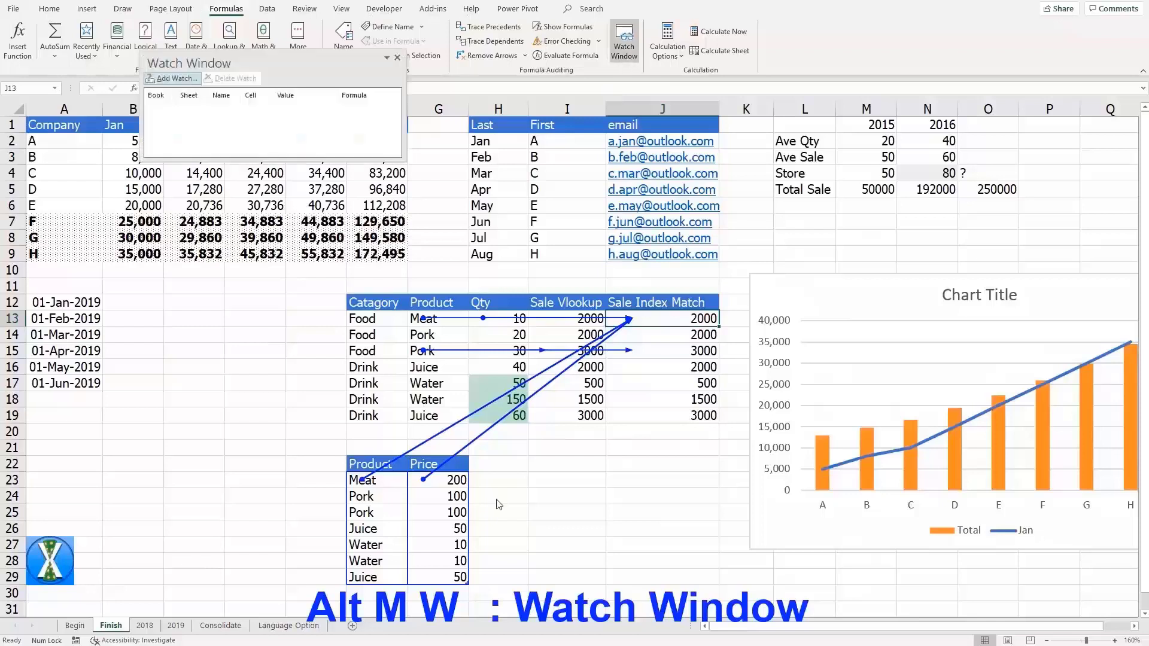
{"action": "mouse_move", "coordinate": [262, 58]}
{"action": "left_mouse_down"}
{"action": "mouse_move", "coordinate": [857, 240]}
{"action": "mouse_move", "coordinate": [651, 477]}
{"action": "left_mouse_up"}
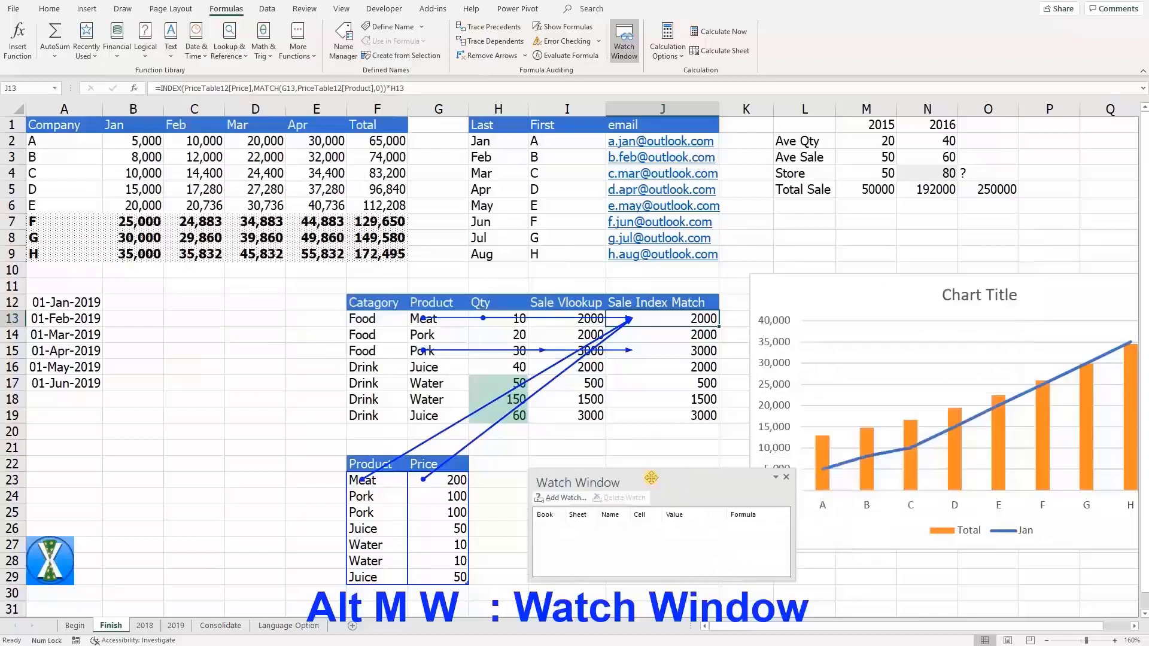
{"action": "left_click", "coordinate": [560, 498]}
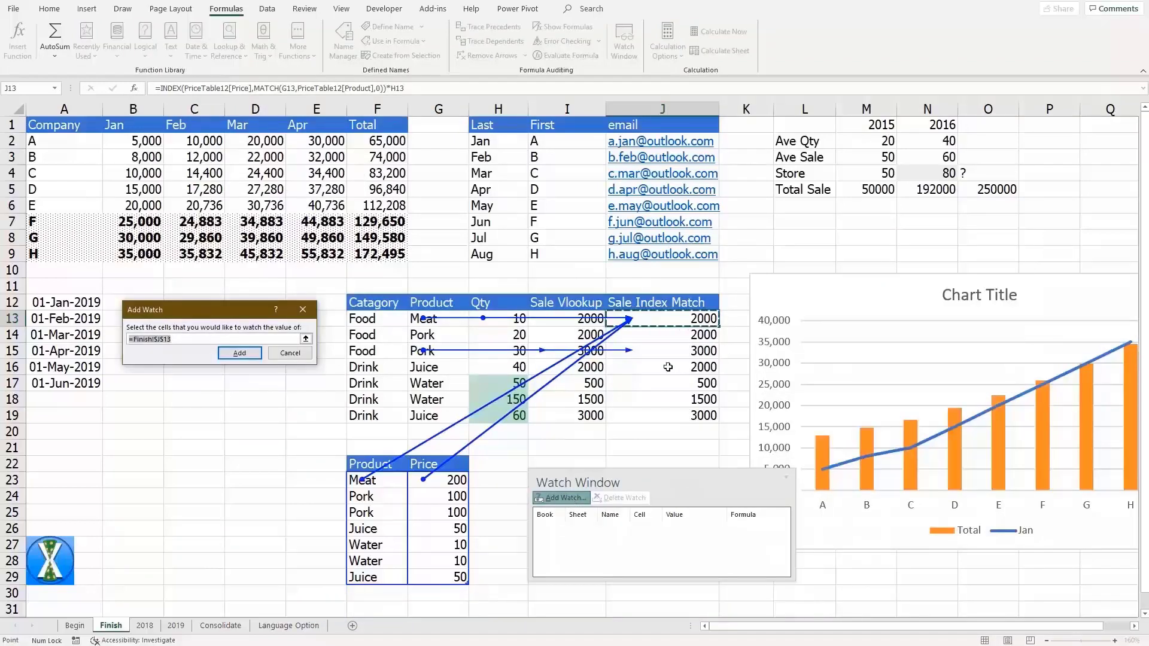
{"action": "left_click", "coordinate": [250, 354]}
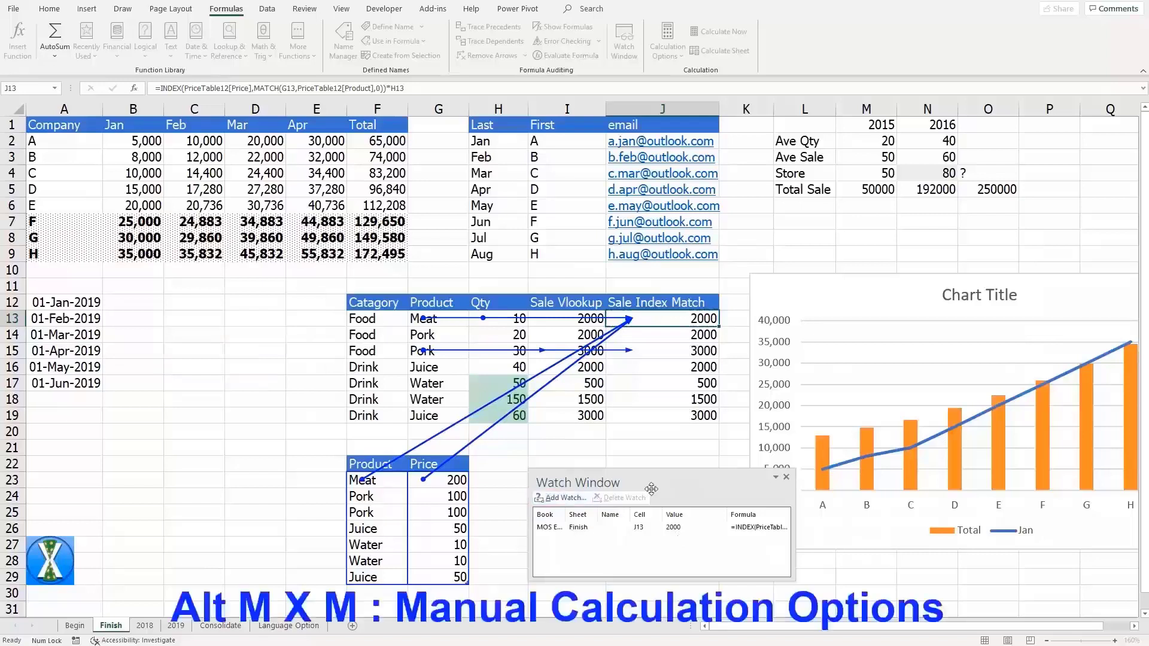
{"action": "left_click_drag", "start_coordinate": [663, 487], "coordinate": [727, 502]}
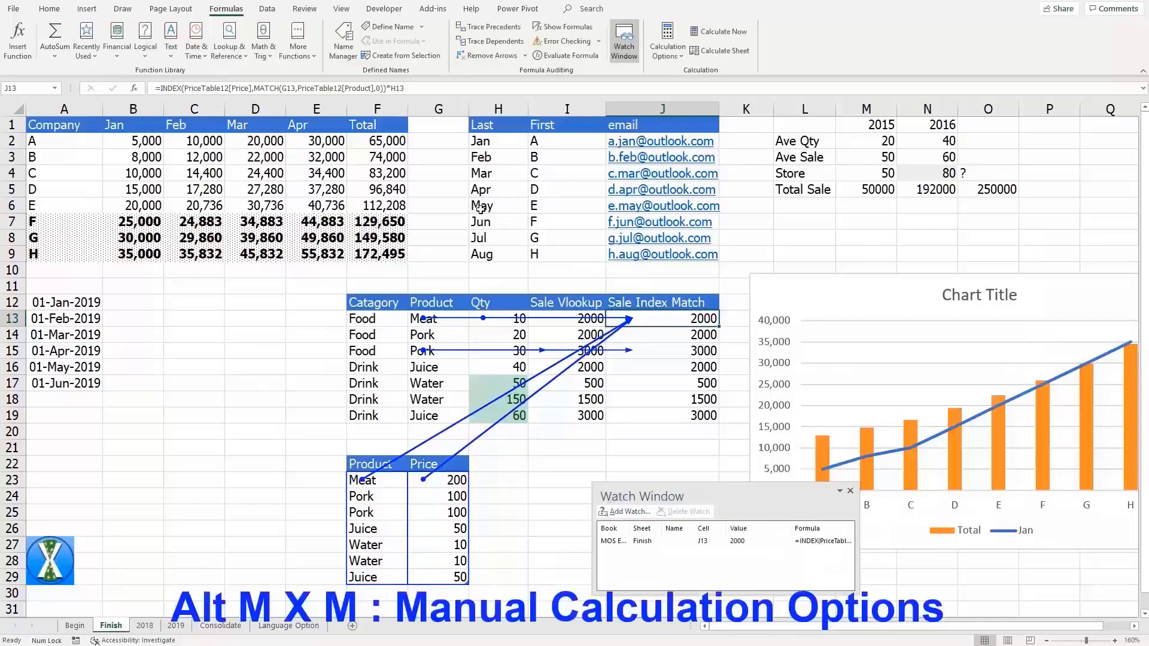
- Remove all tracer arrows and switch workbook calculation to Manual with Alt M X M
{"action": "left_click", "coordinate": [484, 59]}
{"action": "left_click", "coordinate": [279, 392]}
{"action": "key", "text": "alt"}
{"action": "key", "text": "m"}
{"action": "key", "text": "x"}
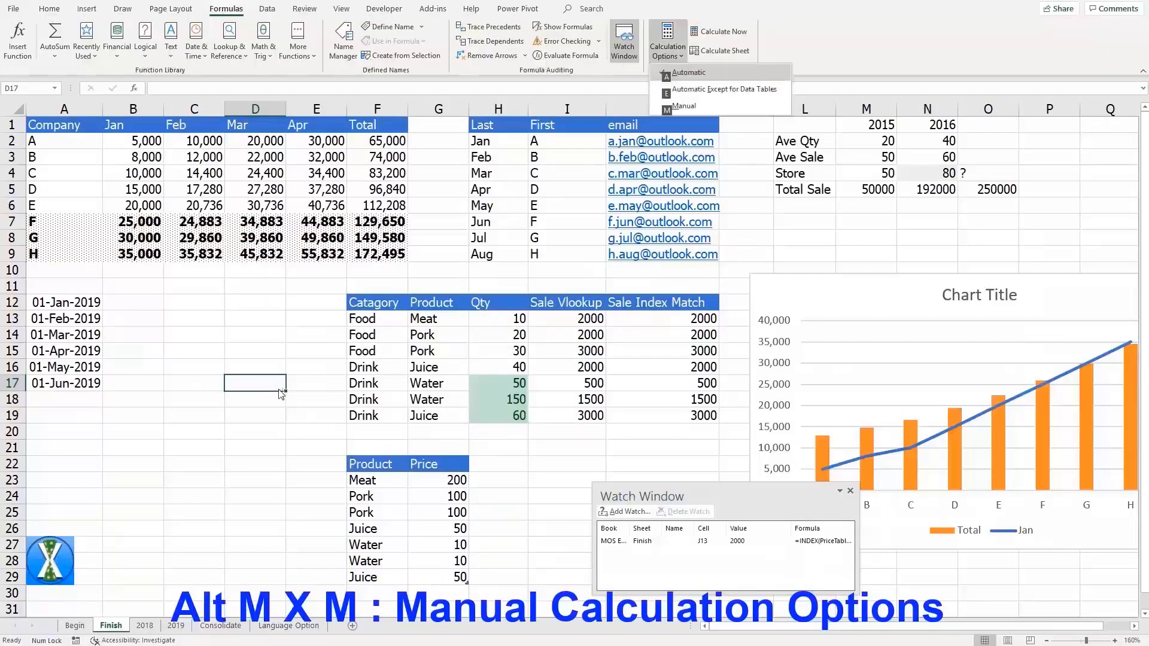
{"action": "key", "text": "m"}
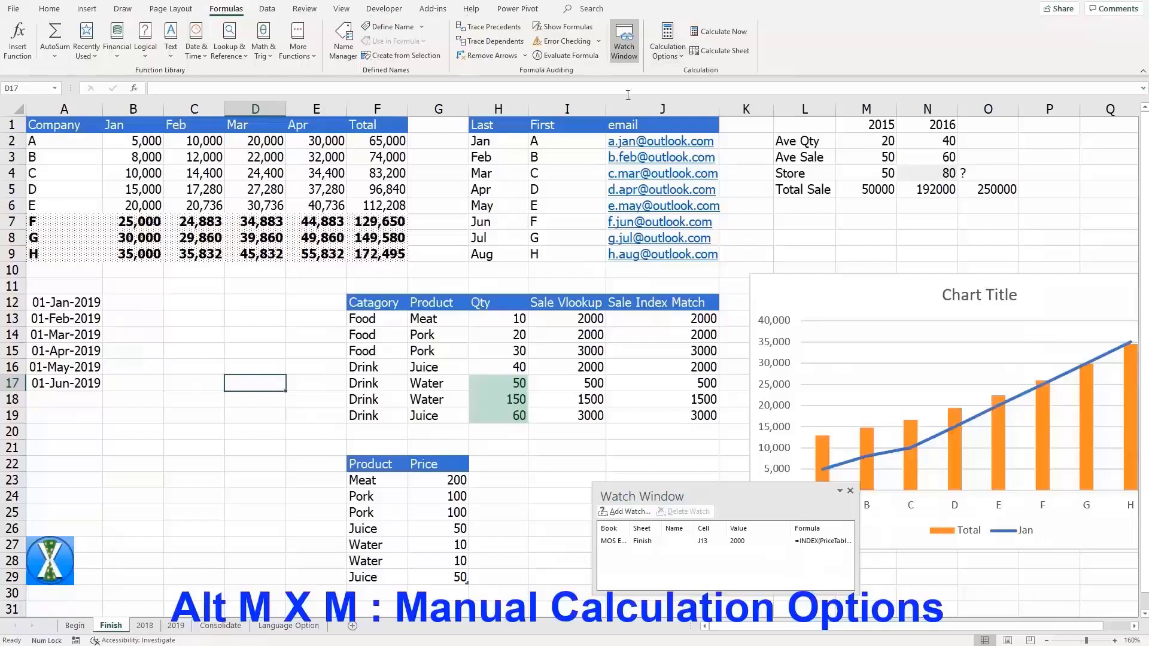
{"action": "left_click", "coordinate": [660, 57]}
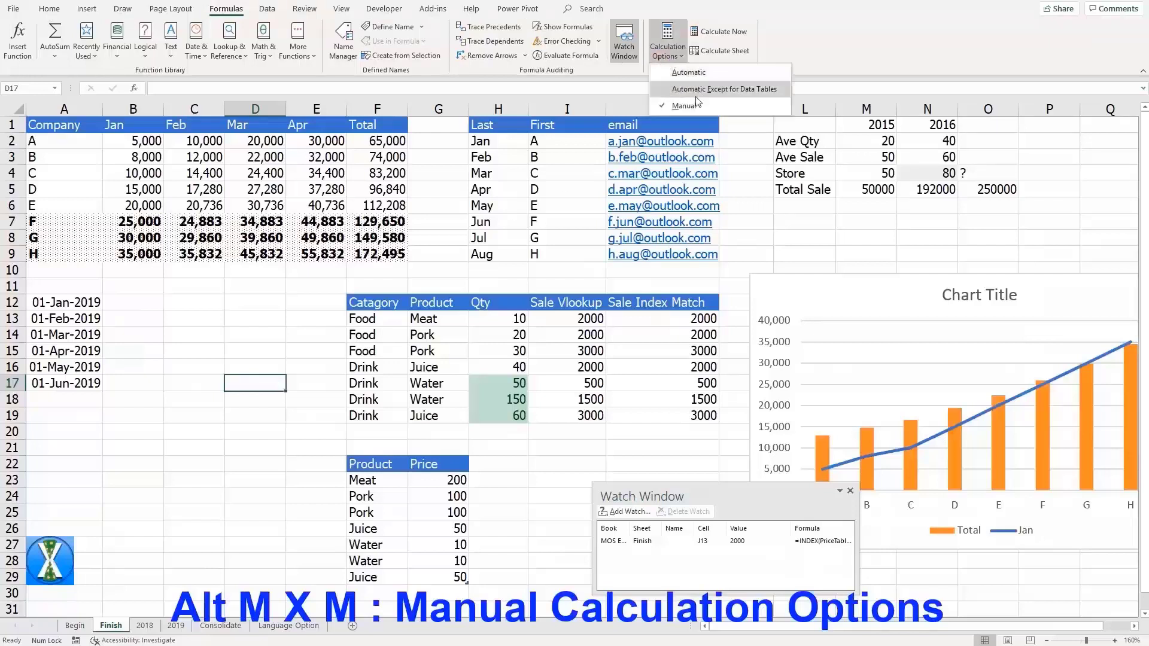
{"action": "left_click", "coordinate": [688, 72]}
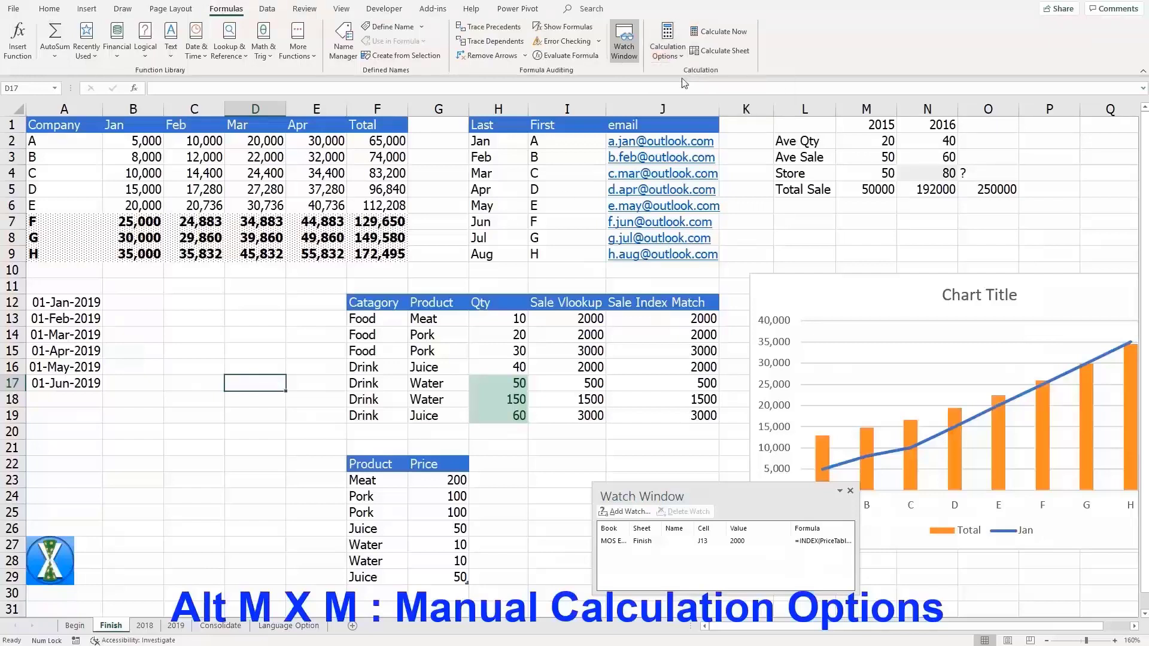
{"action": "left_click", "coordinate": [267, 350]}
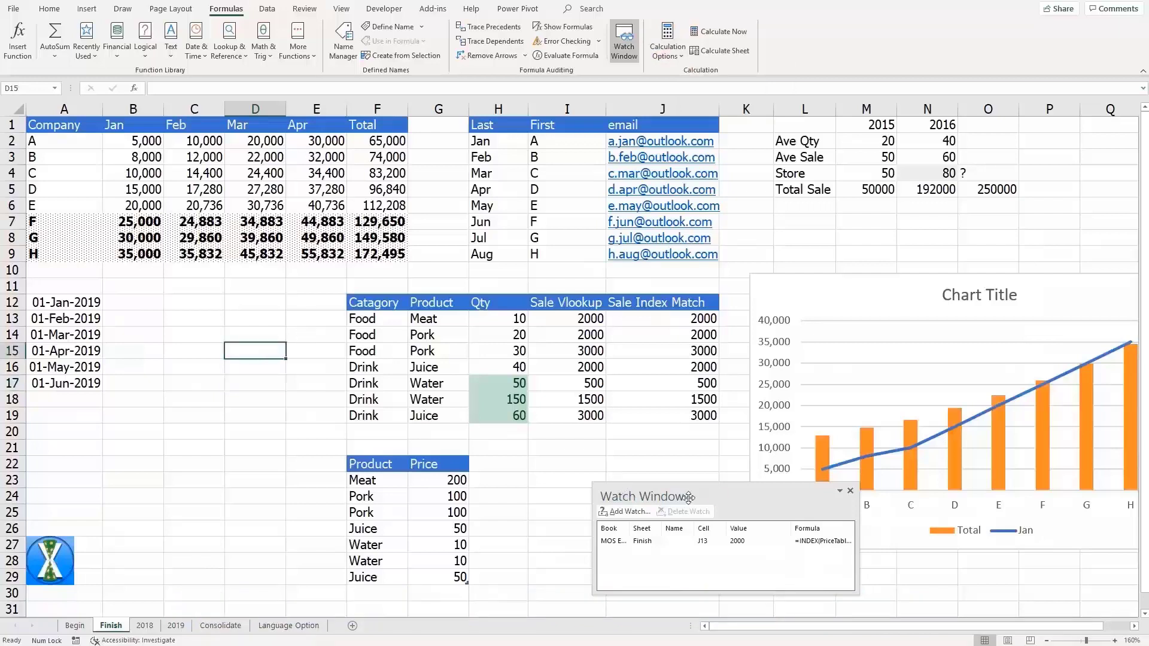
- Sort the sales table ascending by Product from G13 so Juice comes first, Water last
{"action": "left_click_drag", "start_coordinate": [718, 497], "coordinate": [901, 516]}
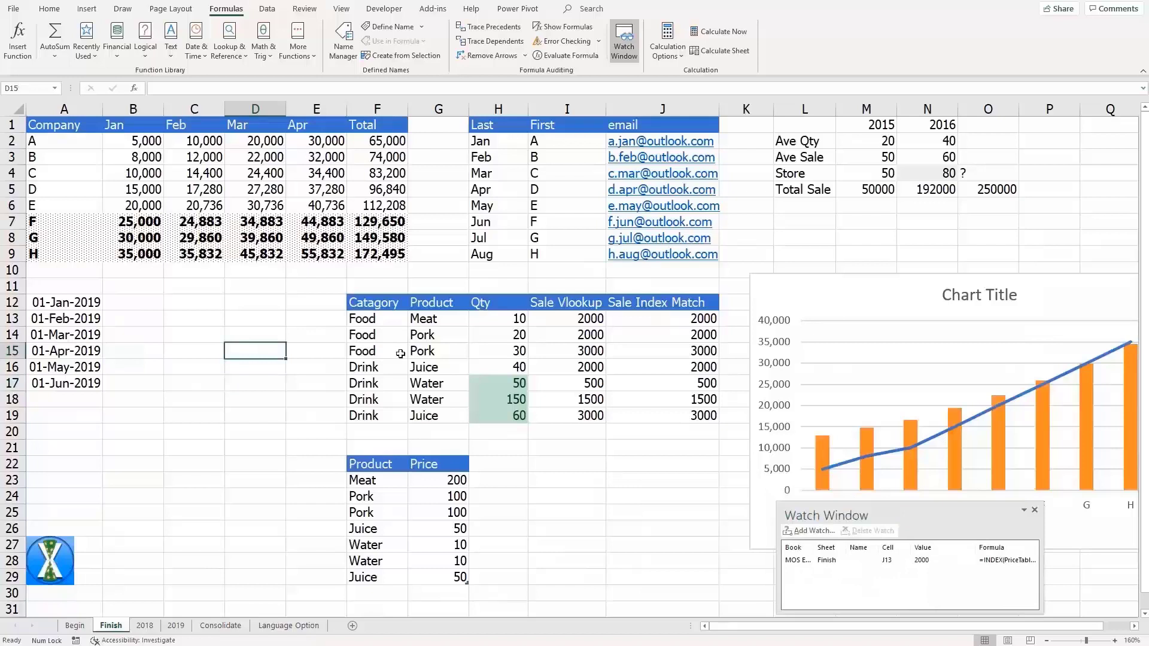
{"action": "left_click", "coordinate": [421, 322]}
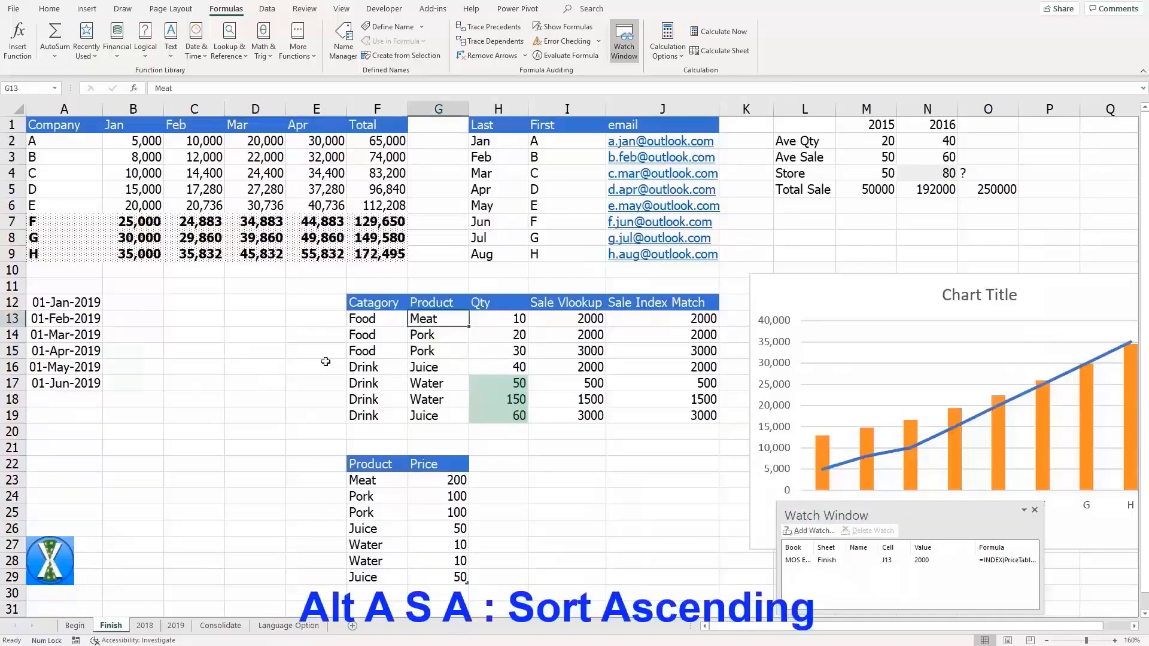
{"action": "key", "text": "alt"}
{"action": "key", "text": "a"}
{"action": "key", "text": "s"}
{"action": "key", "text": "a"}
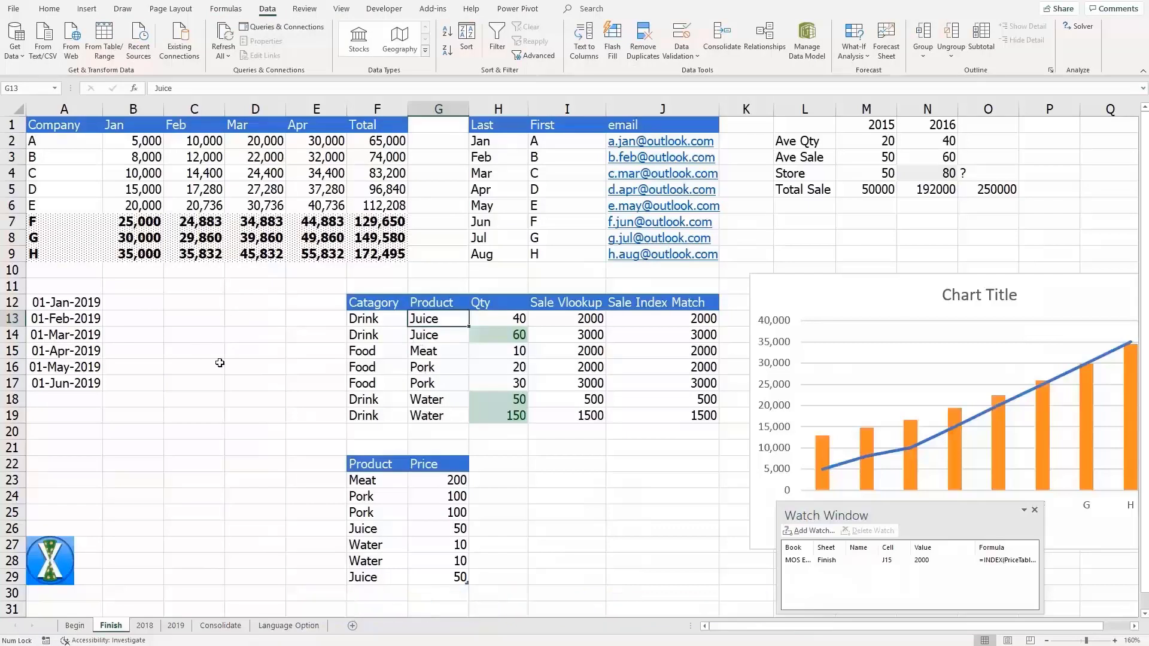
- Remove 3 duplicate rows from the price table, leaving Meat, Pork, Juice and Water
{"action": "left_click", "coordinate": [413, 498]}
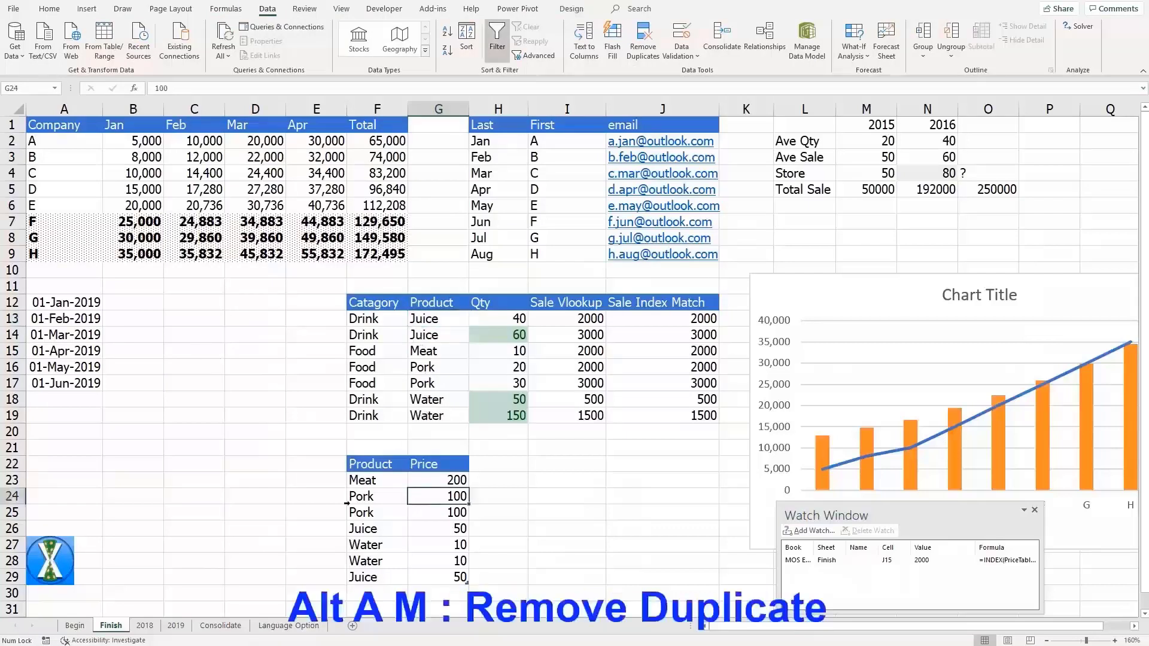
{"action": "key", "text": "alt"}
{"action": "key", "text": "a"}
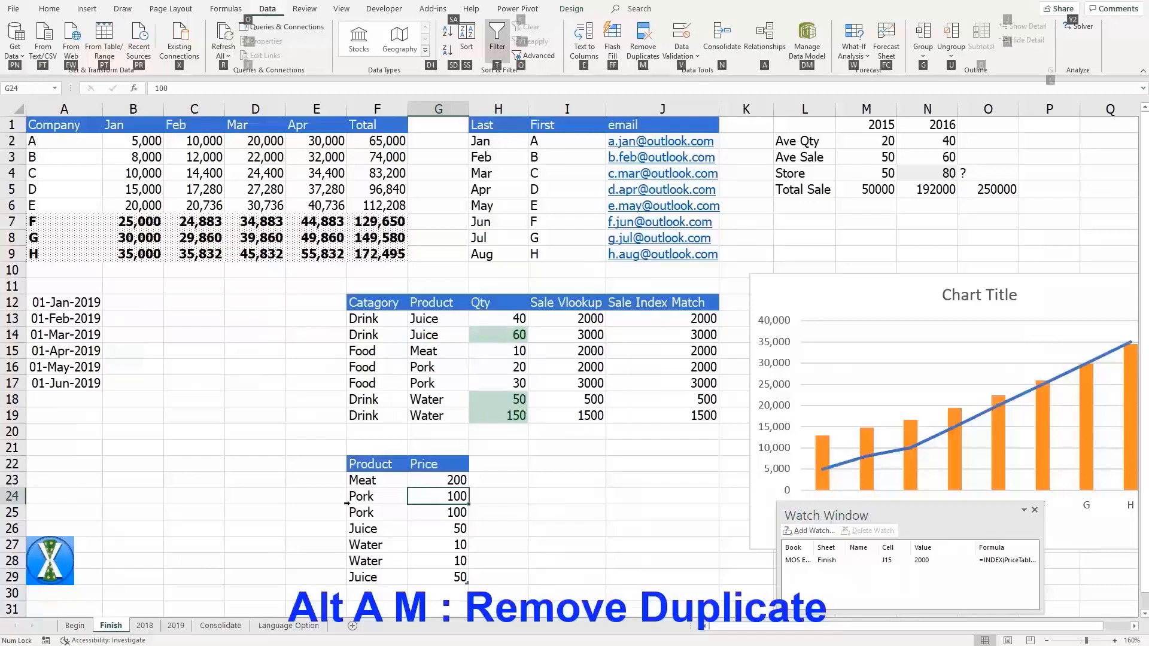
{"action": "key", "text": "m"}
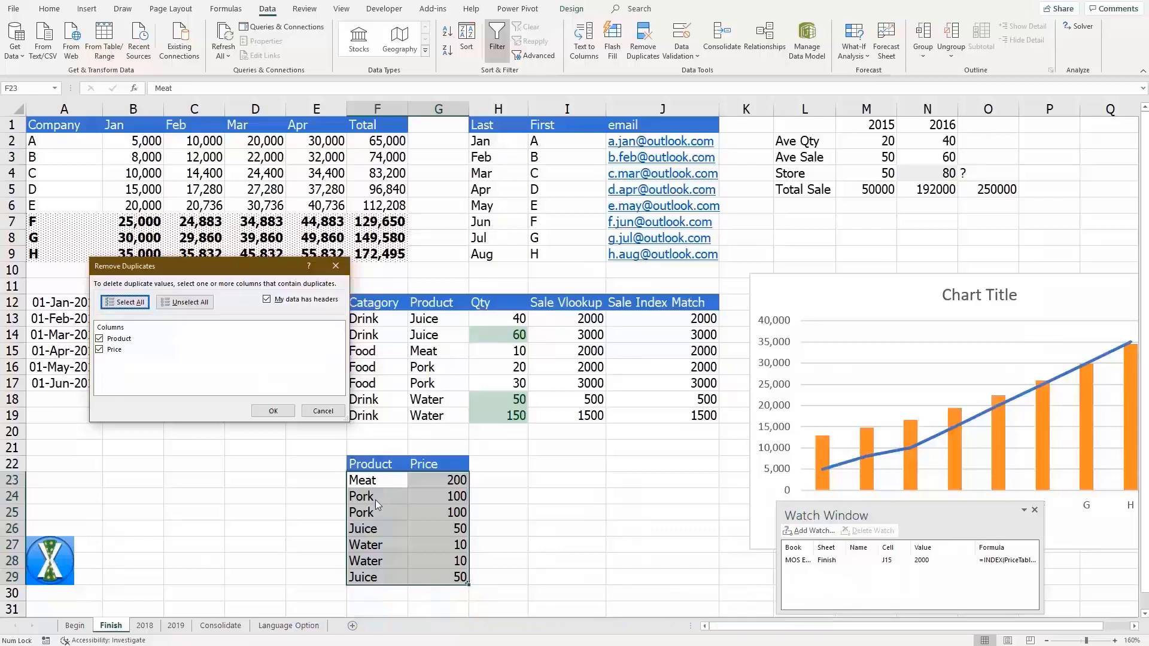
{"action": "left_click", "coordinate": [273, 411]}
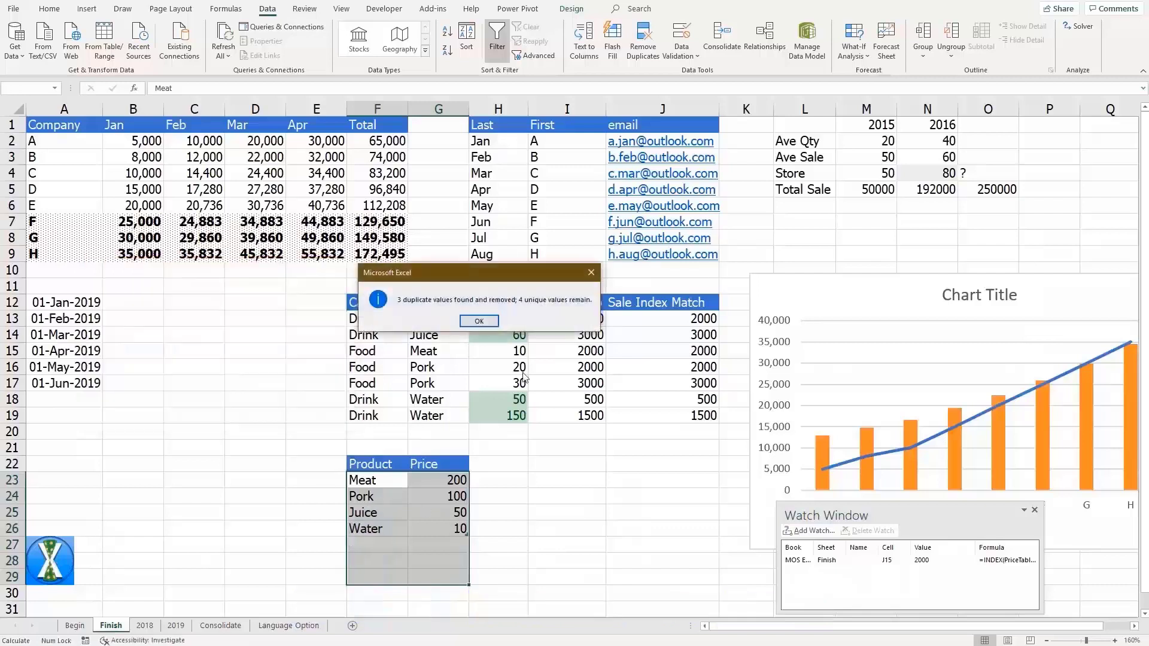
{"action": "left_click", "coordinate": [469, 321]}
{"action": "left_click", "coordinate": [593, 465]}
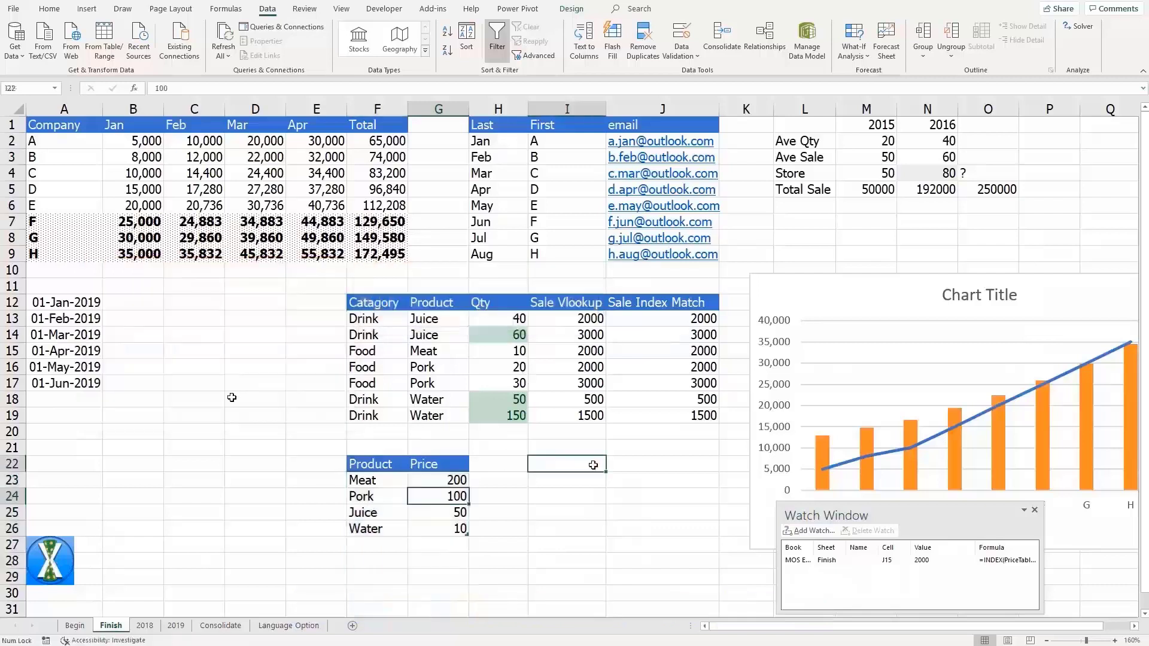
- Label I22 'input 2-10' and bring up Data Validation for I23:I26
{"action": "type", "text": "in"}
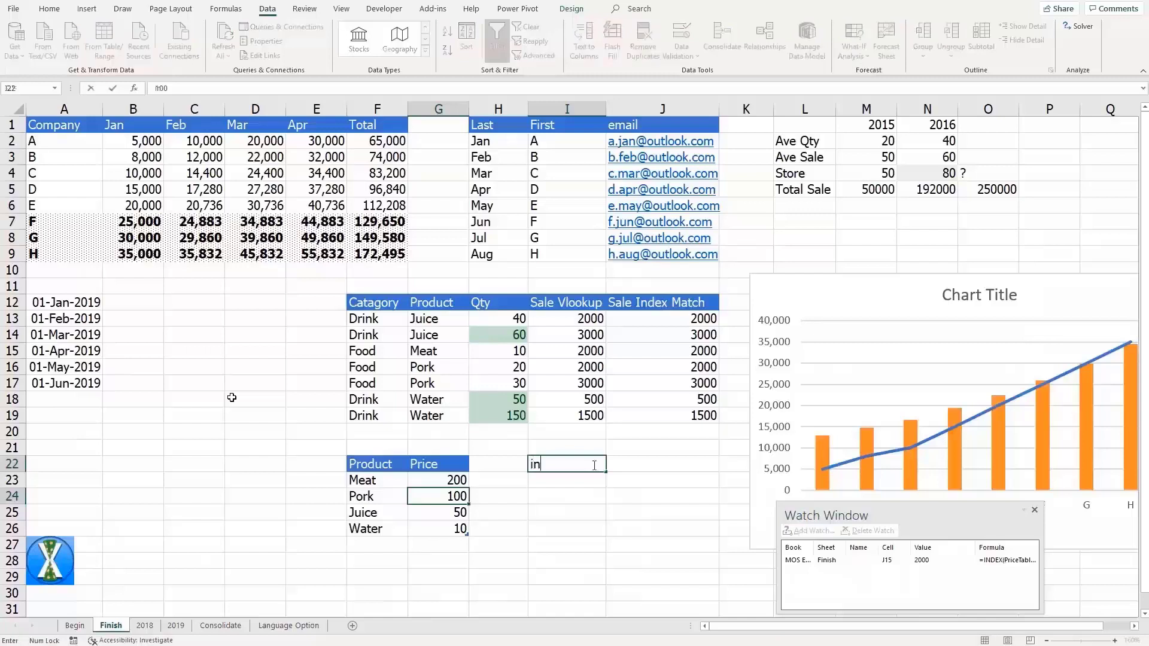
{"action": "type", "text": "put"}
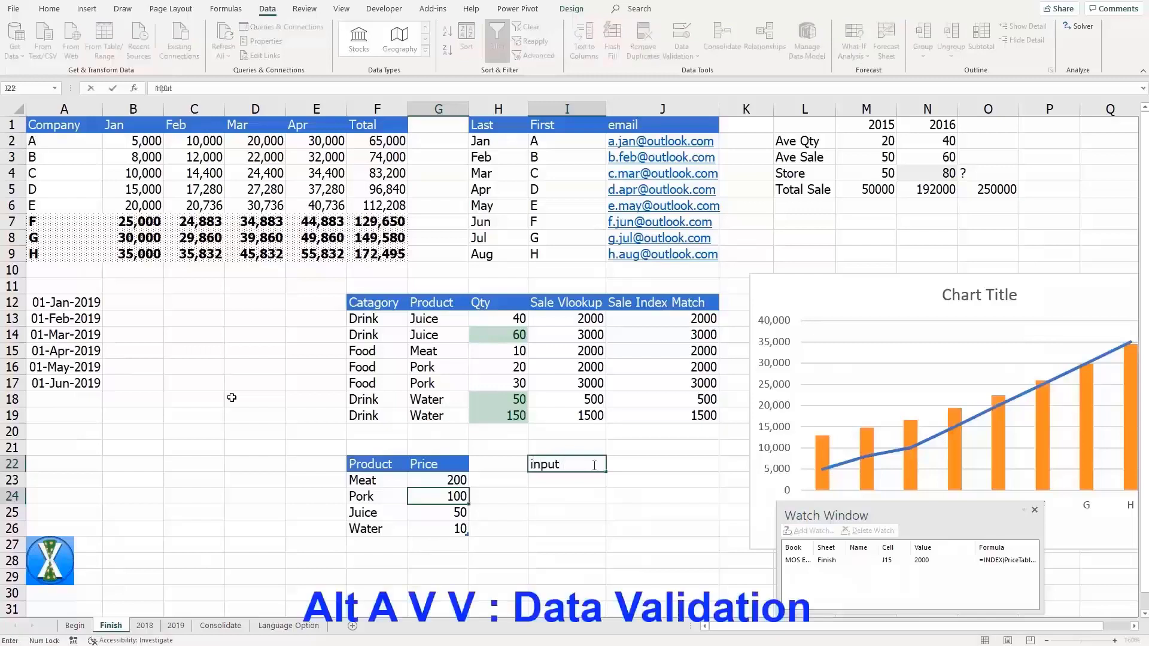
{"action": "type", "text": " 2-10"}
{"action": "key", "text": "Return"}
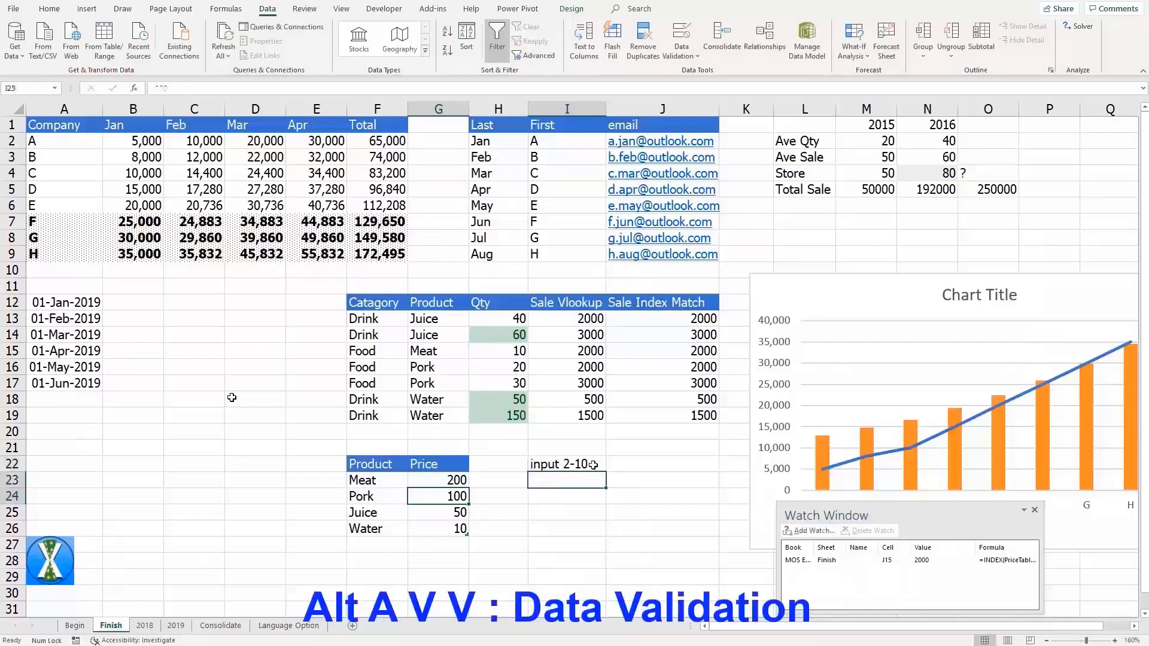
{"action": "left_click_drag", "start_coordinate": [572, 482], "coordinate": [569, 531]}
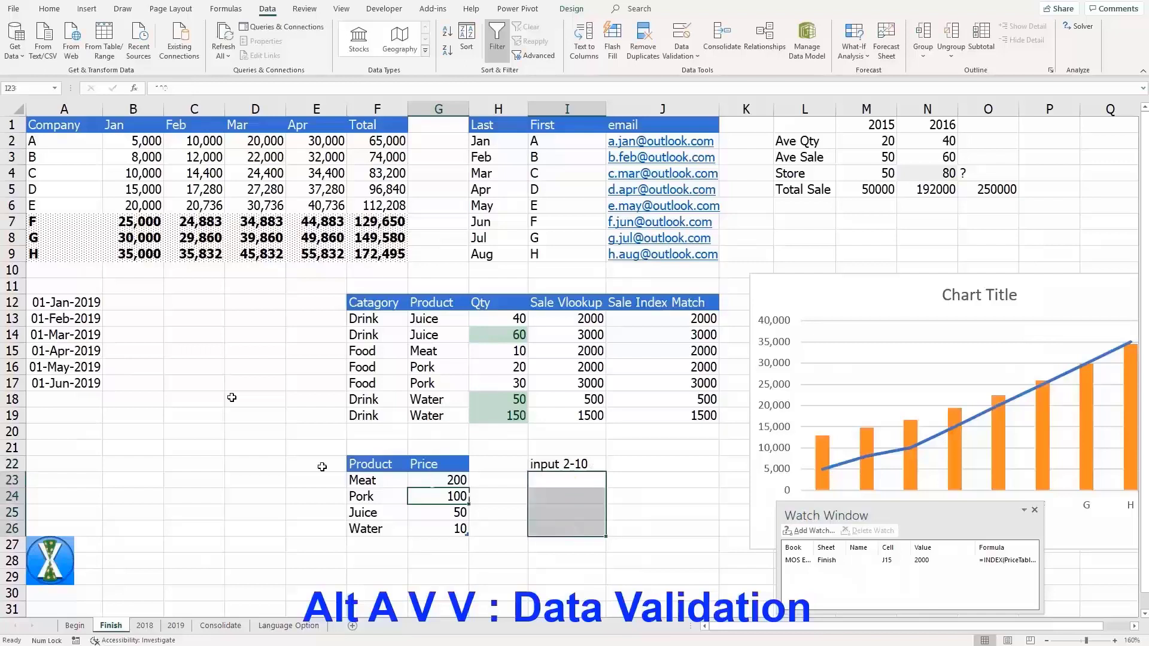
{"action": "key", "text": "alt"}
{"action": "key", "text": "a"}
{"action": "key", "text": "v"}
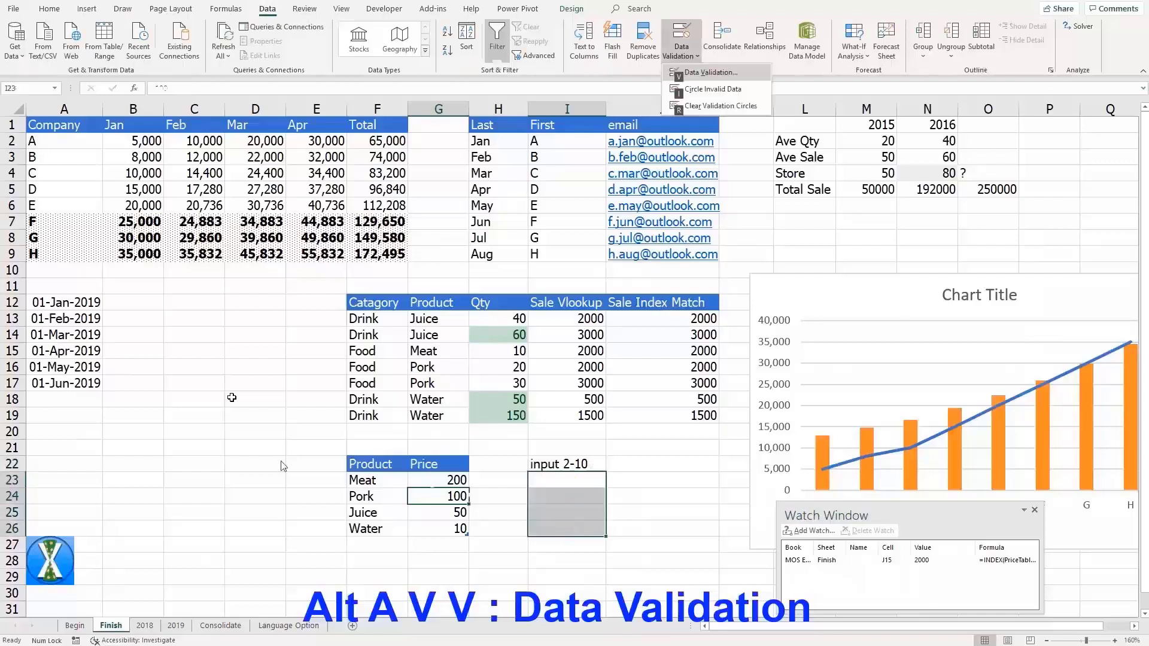
{"action": "key", "text": "v"}
- Allow only whole numbers between 2 and 10
{"action": "left_click_drag", "start_coordinate": [230, 249], "coordinate": [221, 336]}
{"action": "left_click", "coordinate": [198, 399]}
{"action": "left_click", "coordinate": [132, 412]}
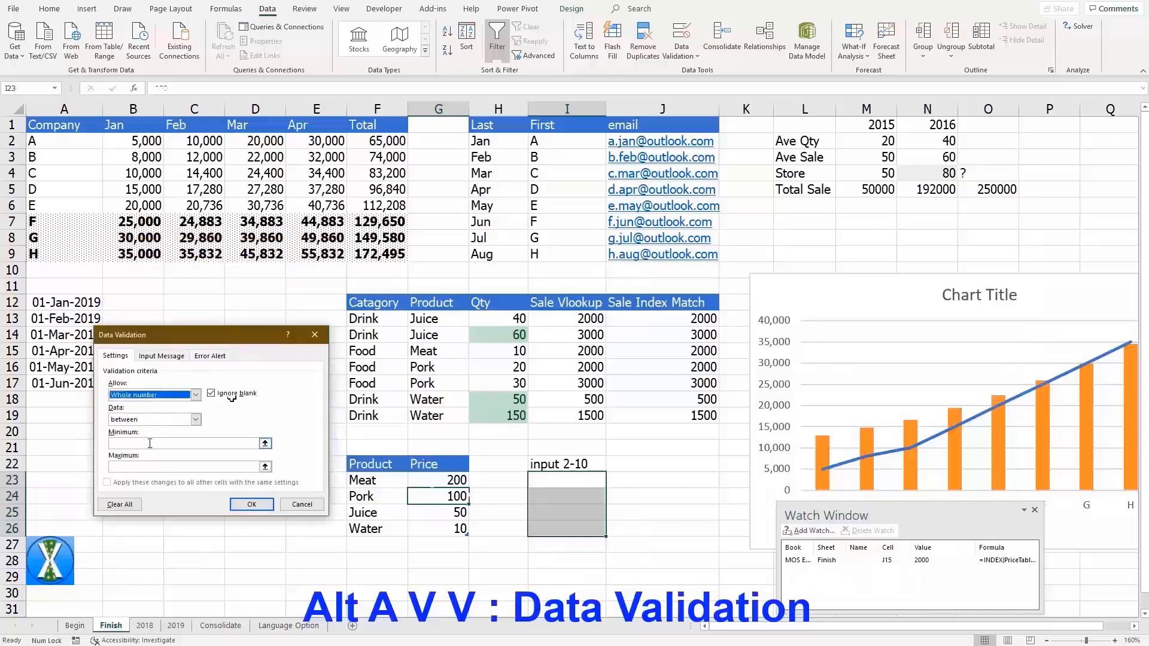
{"action": "left_click", "coordinate": [150, 443]}
{"action": "left_click", "coordinate": [151, 467]}
{"action": "type", "text": "10"}
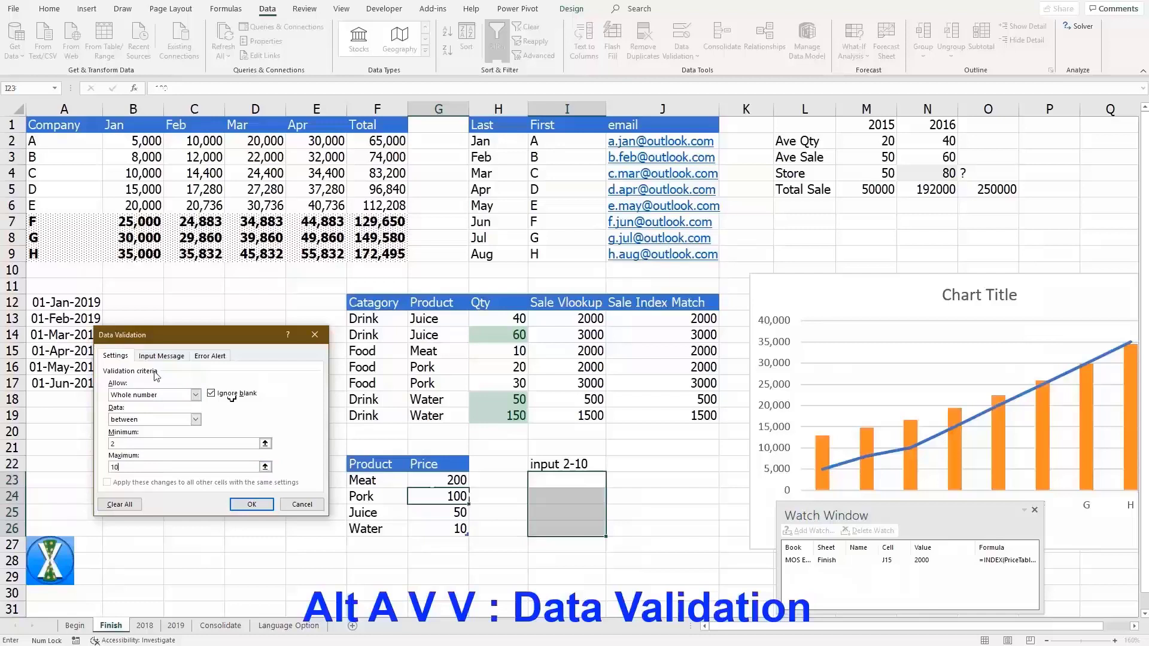
- Add the 'Key 2-10' input message and 'Not 2-10' error alert, then apply the rule
{"action": "left_click", "coordinate": [161, 355]}
{"action": "left_click", "coordinate": [161, 410]}
{"action": "type", "text": "Key 2-"}
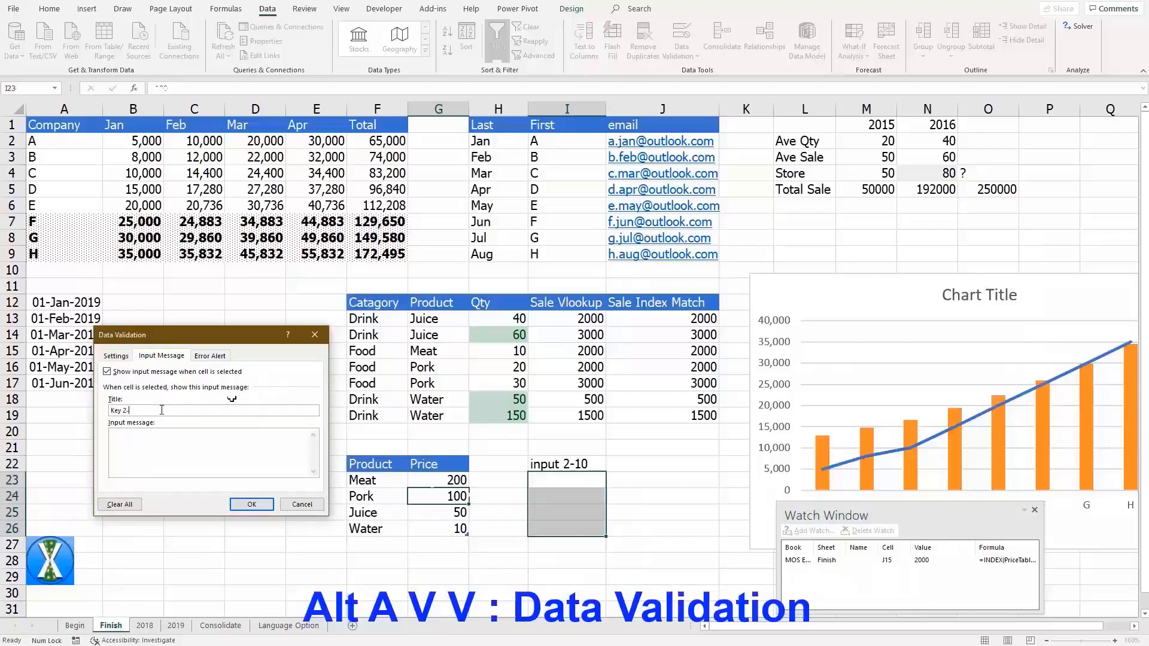
{"action": "type", "text": "10"}
{"action": "left_click", "coordinate": [156, 444]}
{"action": "type", "text": "detail"}
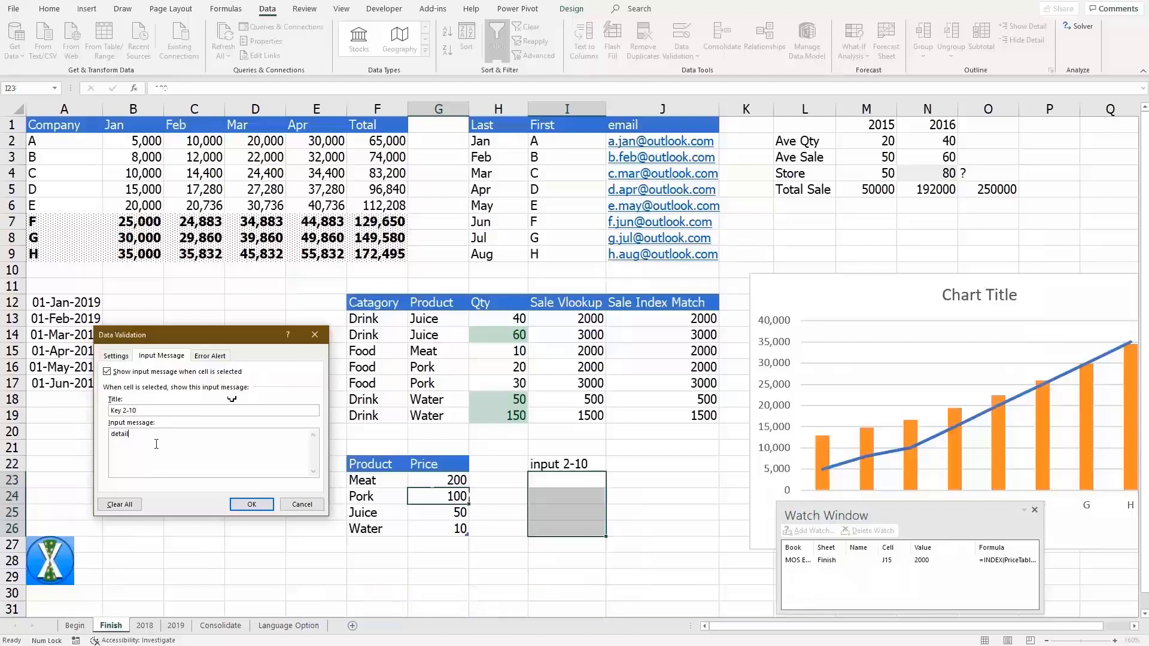
{"action": "left_click", "coordinate": [210, 356]}
{"action": "left_click", "coordinate": [223, 412]}
{"action": "type", "text": "Not 2-10"}
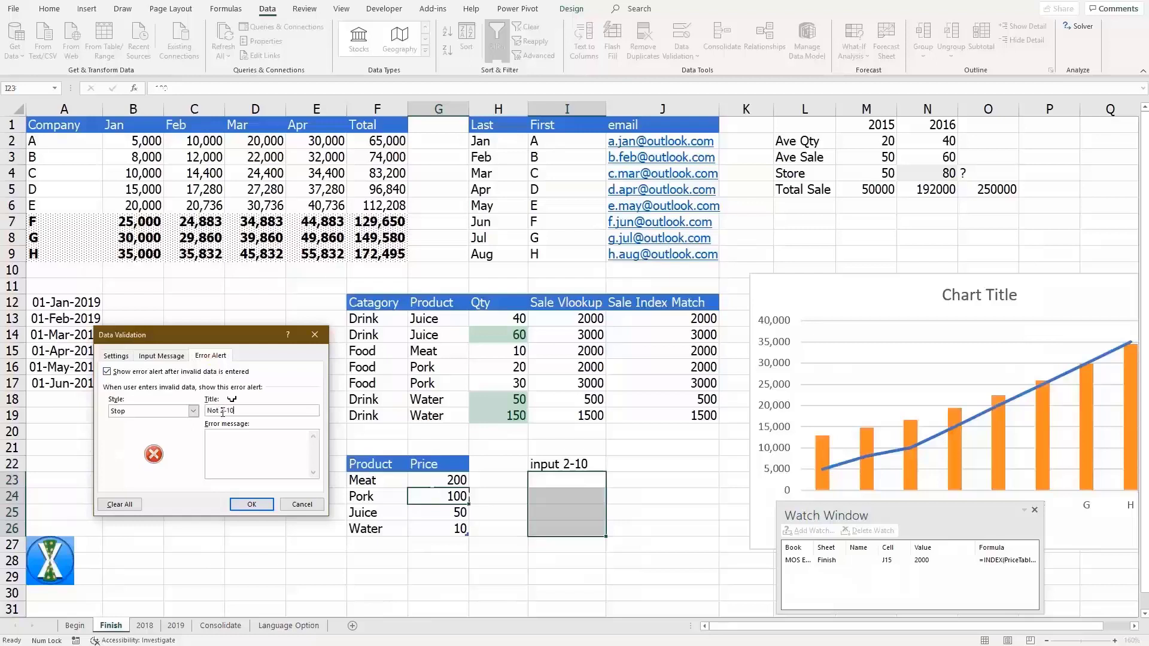
{"action": "left_click", "coordinate": [243, 446]}
{"action": "left_click", "coordinate": [250, 510]}
- Test I23: the value 1 is rejected with 'Try again', then 2 is accepted
{"action": "left_click", "coordinate": [568, 485]}
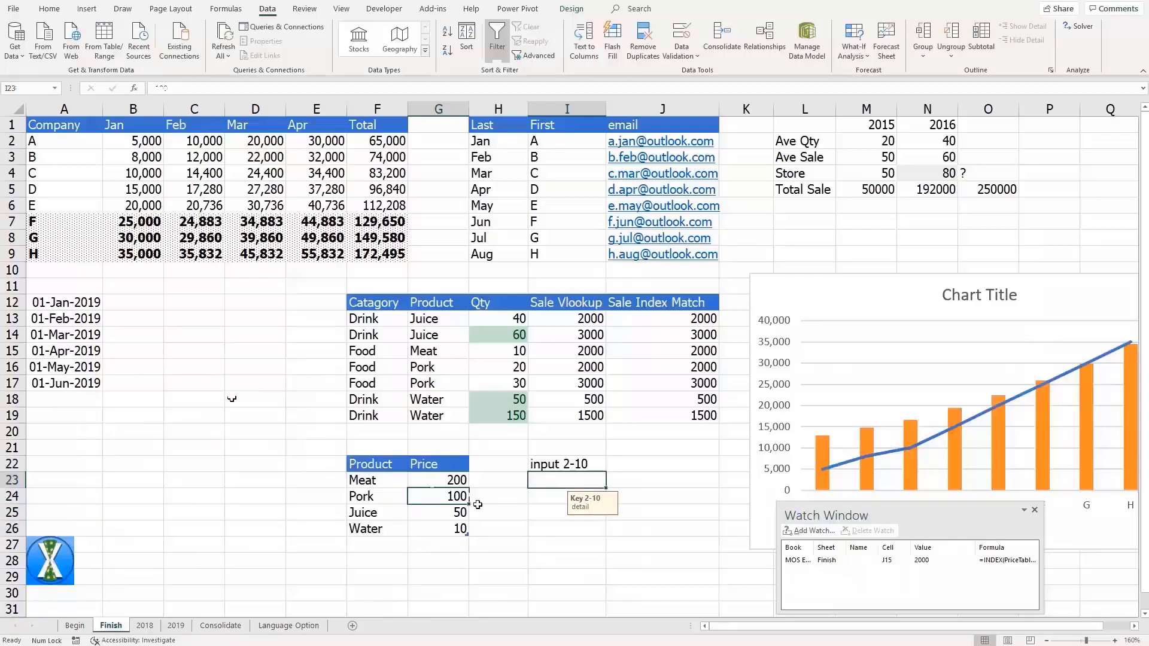
{"action": "type", "text": "1"}
{"action": "key", "text": "Return"}
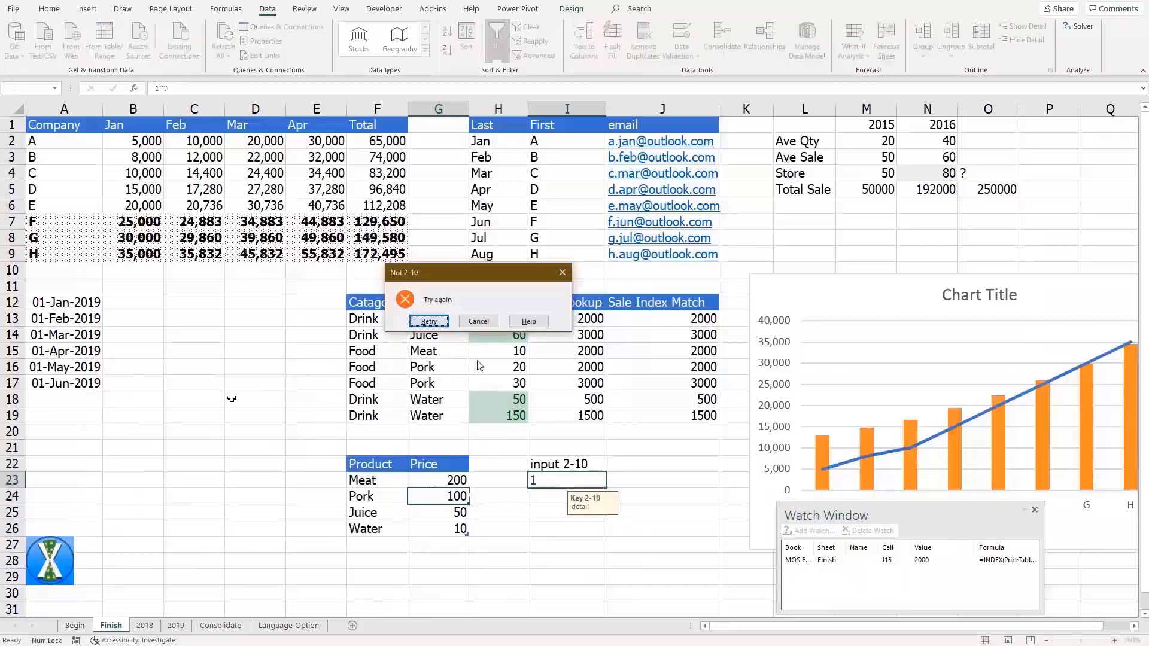
{"action": "left_click_drag", "start_coordinate": [444, 272], "coordinate": [559, 368]}
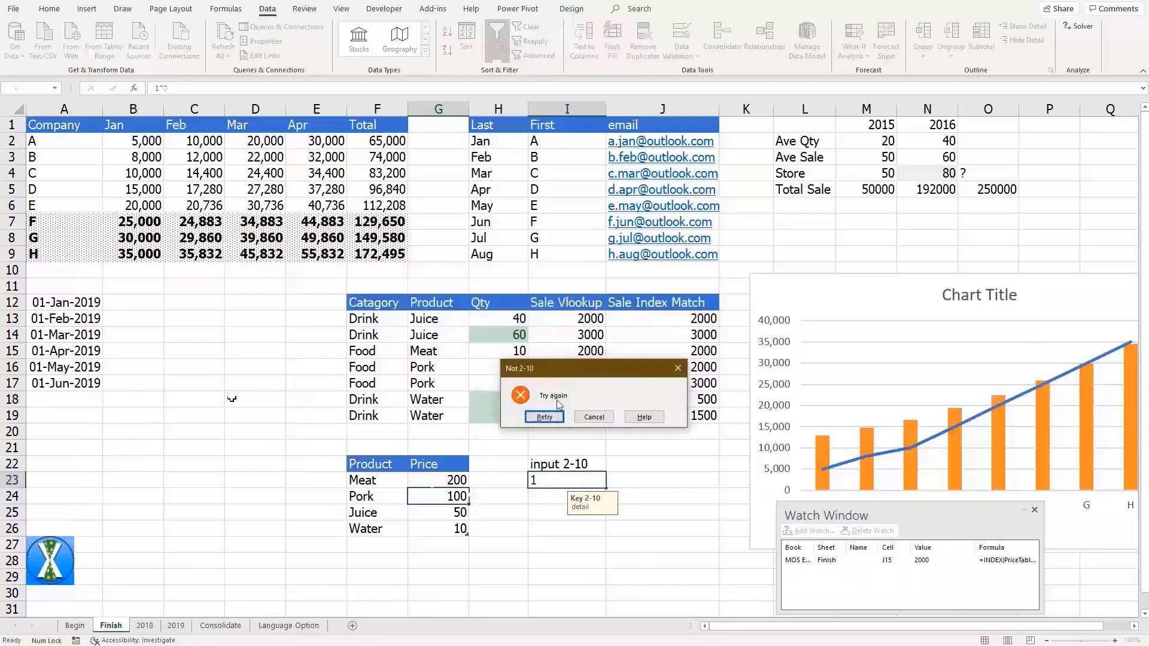
{"action": "left_click", "coordinate": [544, 418]}
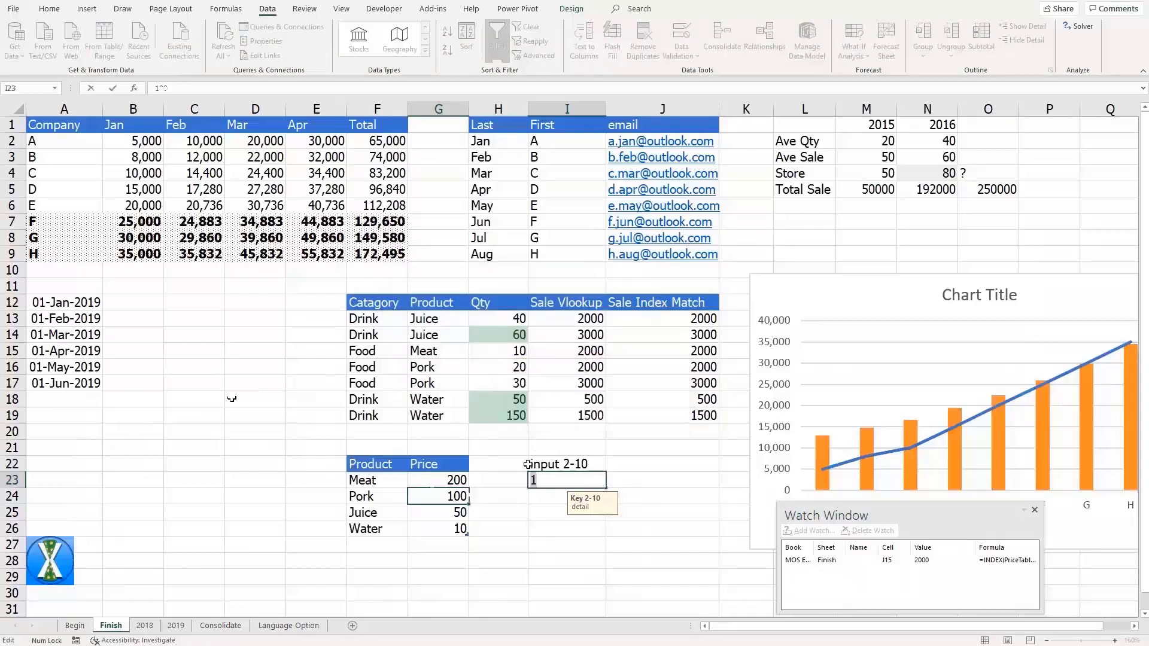
{"action": "type", "text": "2"}
{"action": "key", "text": "Return"}
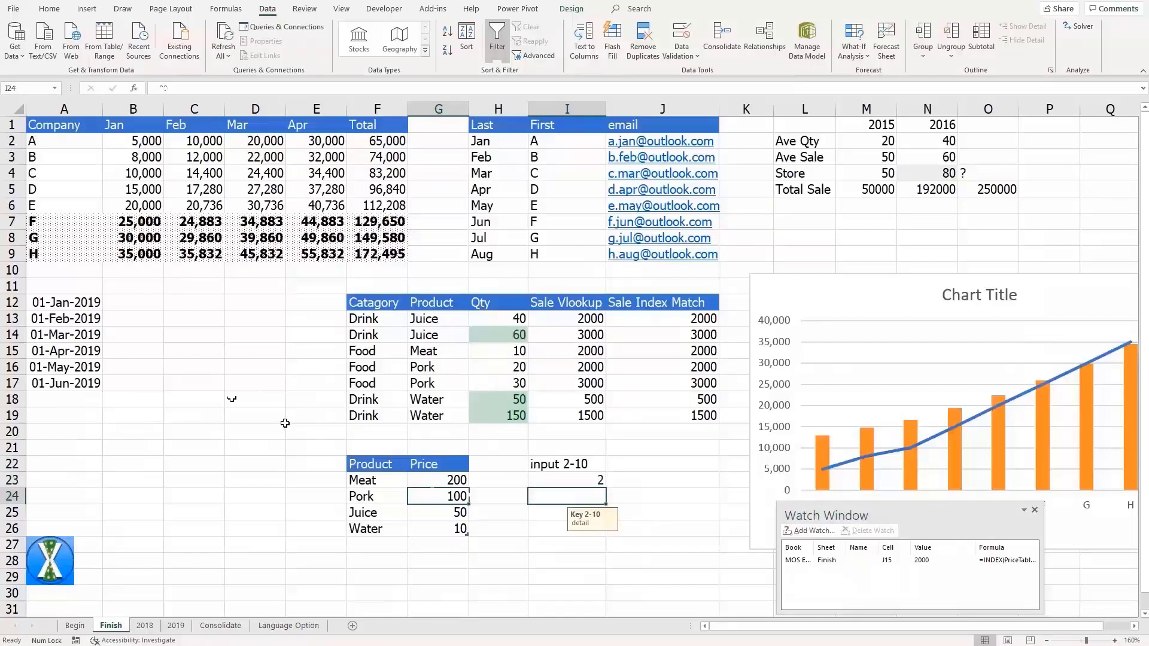
{"action": "left_click", "coordinate": [285, 425]}
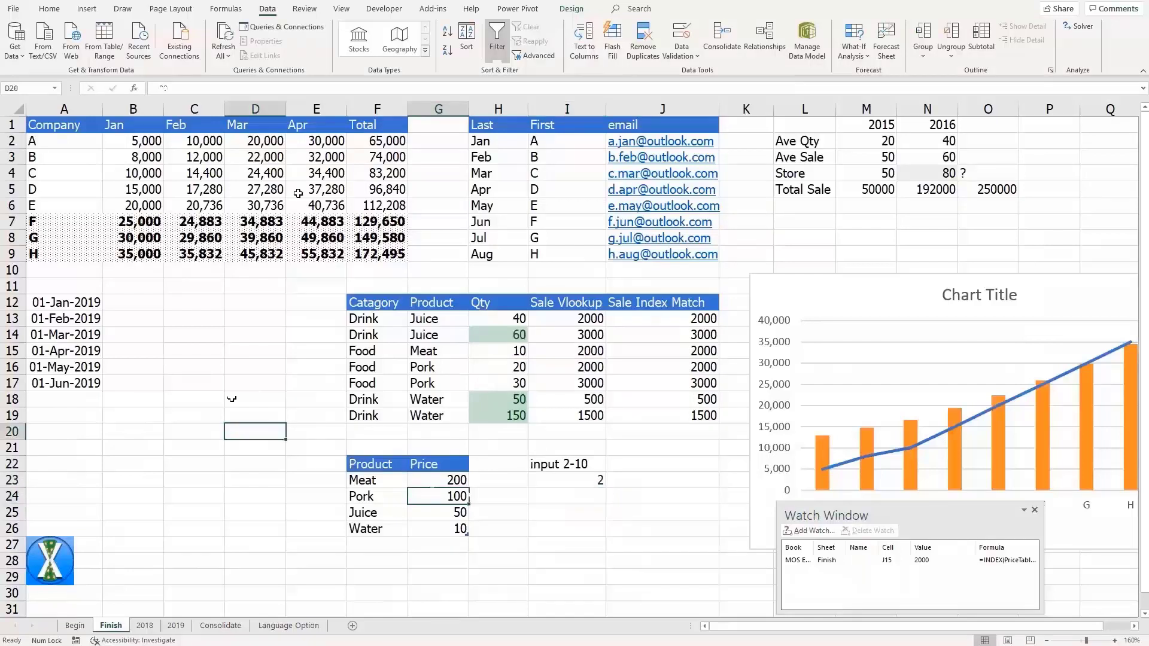
- Group the Jan–Apr columns B–E with Alt A G G, then collapse and re-expand the group
{"action": "left_click", "coordinate": [150, 110]}
{"action": "left_click_drag", "start_coordinate": [174, 112], "coordinate": [316, 109]}
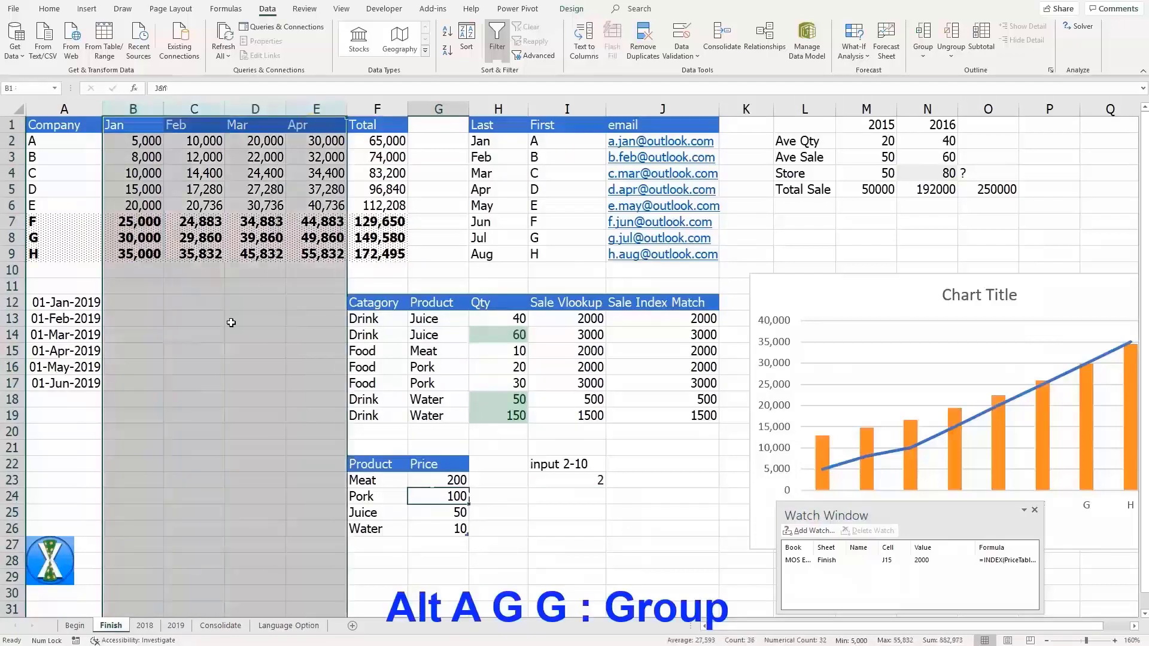
{"action": "key", "text": "alt"}
{"action": "key", "text": "a"}
{"action": "key", "text": "g"}
{"action": "key", "text": "g"}
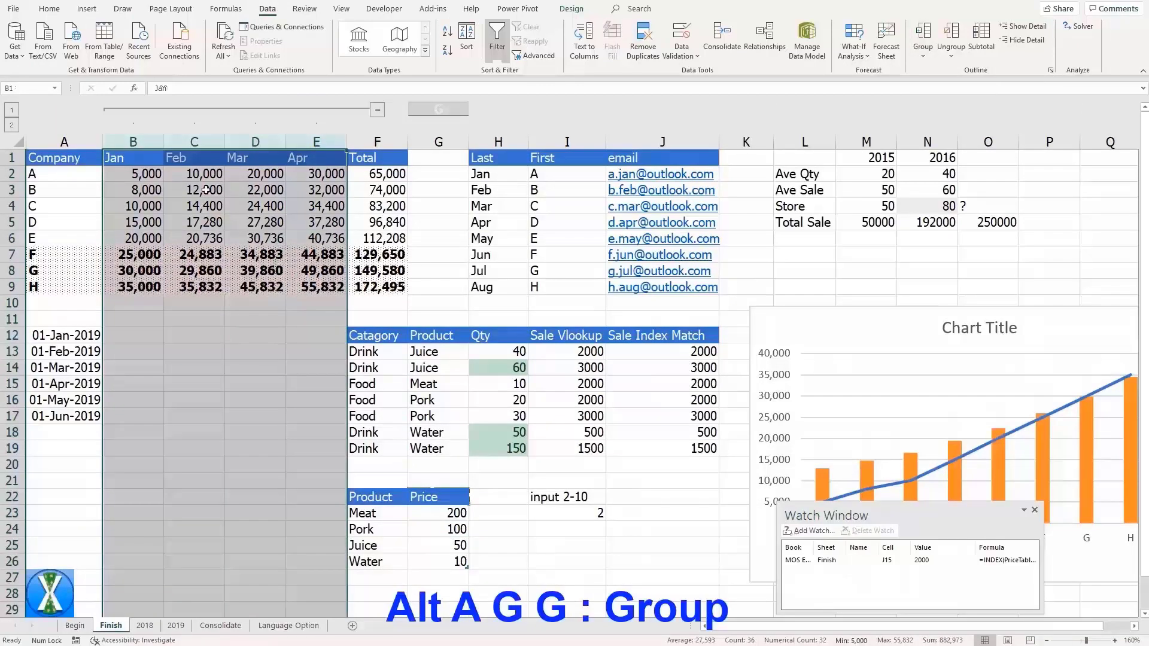
{"action": "left_click", "coordinate": [377, 110]}
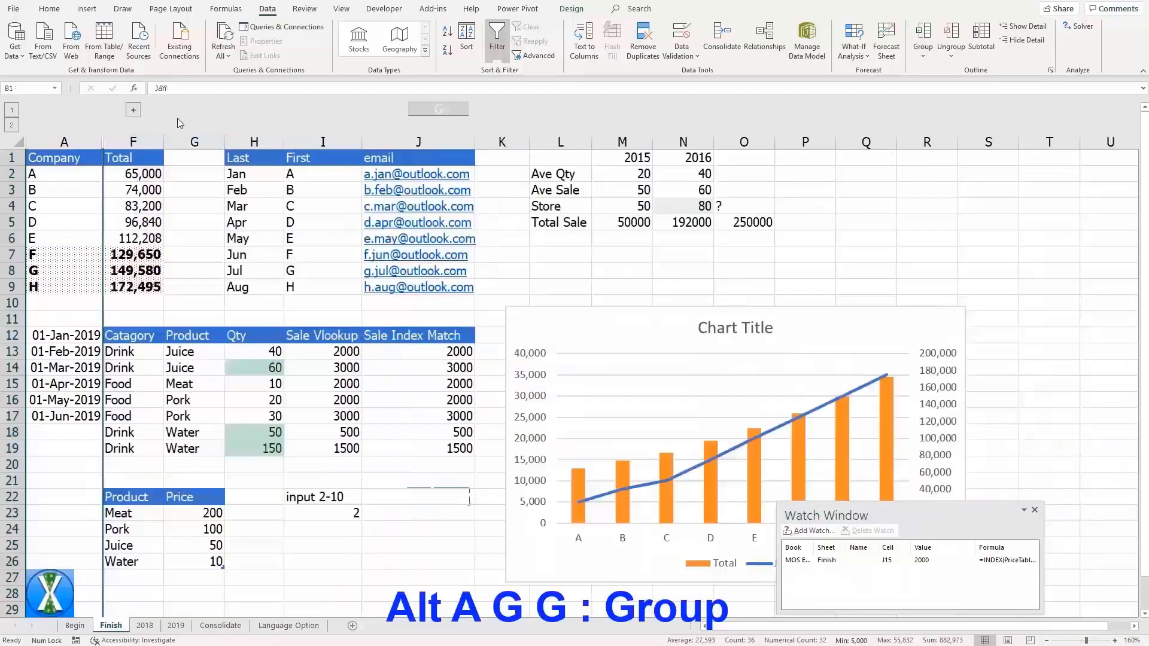
{"action": "left_click", "coordinate": [137, 109]}
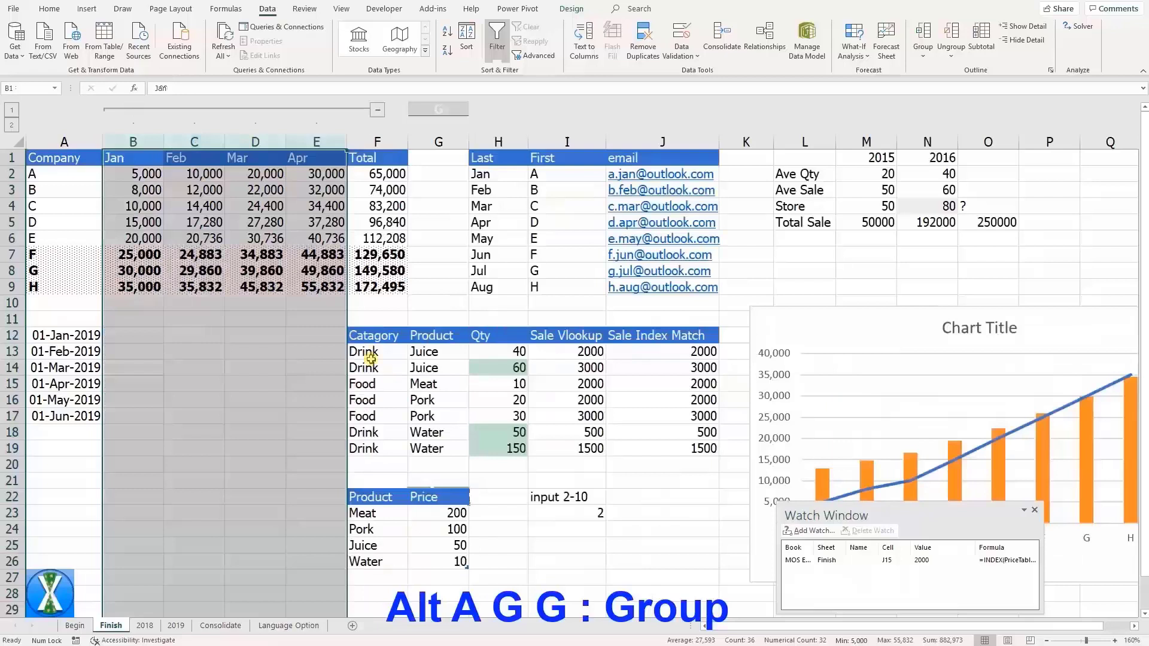
{"action": "left_click", "coordinate": [373, 356]}
{"action": "left_click", "coordinate": [411, 370]}
{"action": "key", "text": "alt"}
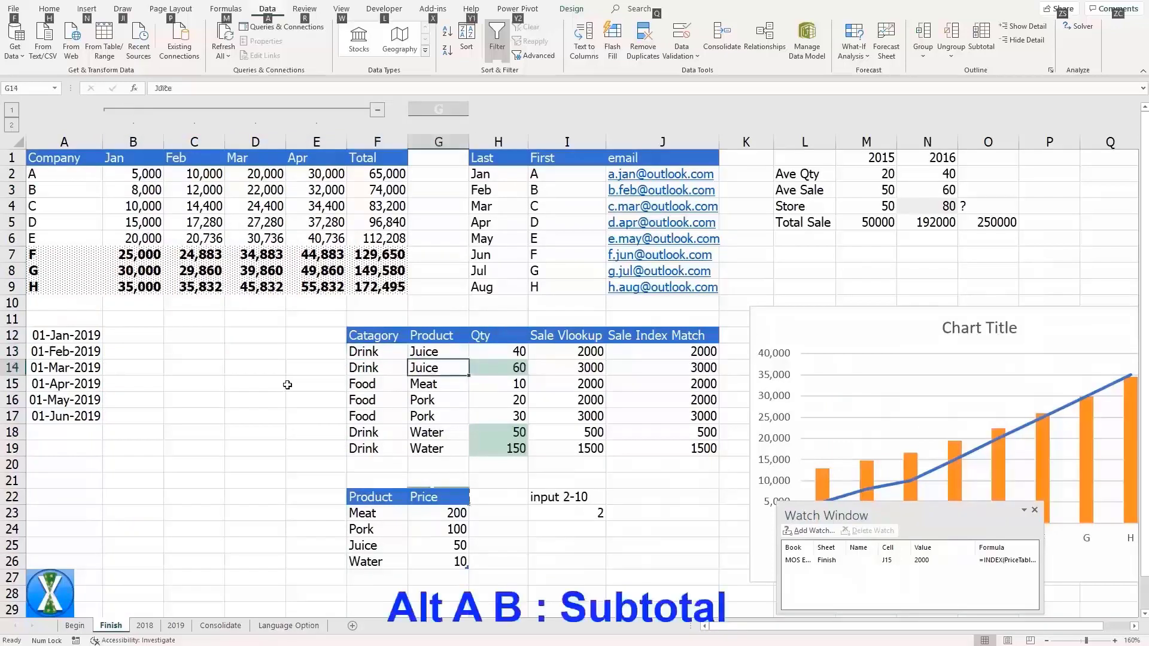
{"action": "key", "text": "a"}
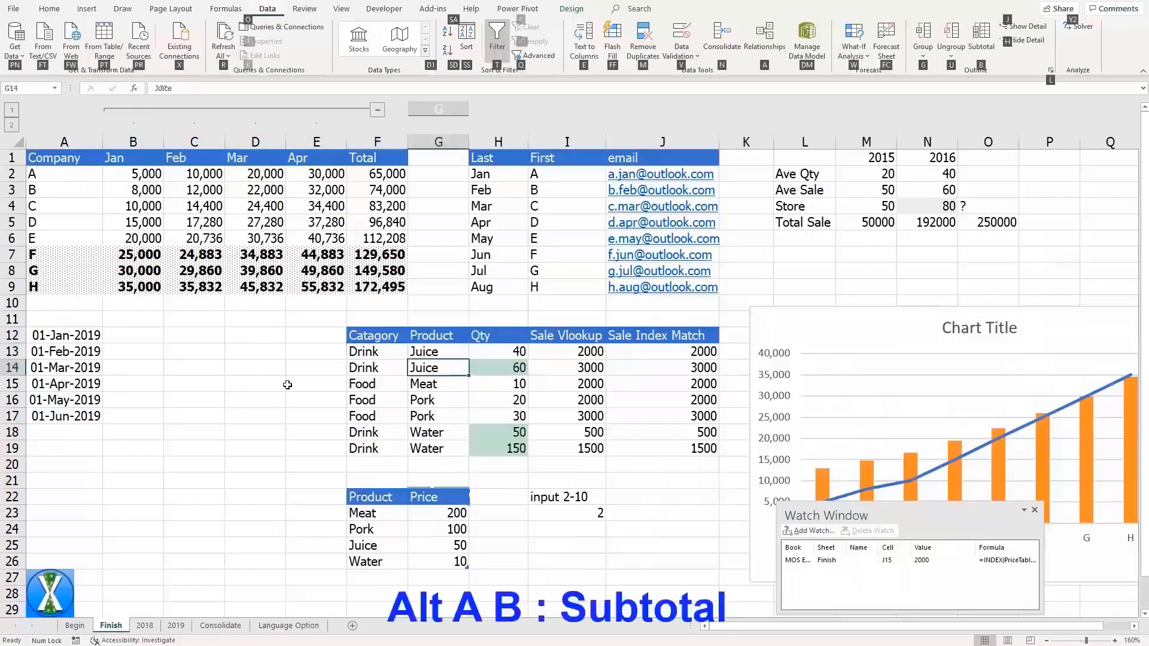
{"action": "key", "text": "b"}
{"action": "left_click_drag", "start_coordinate": [205, 336], "coordinate": [320, 338]}
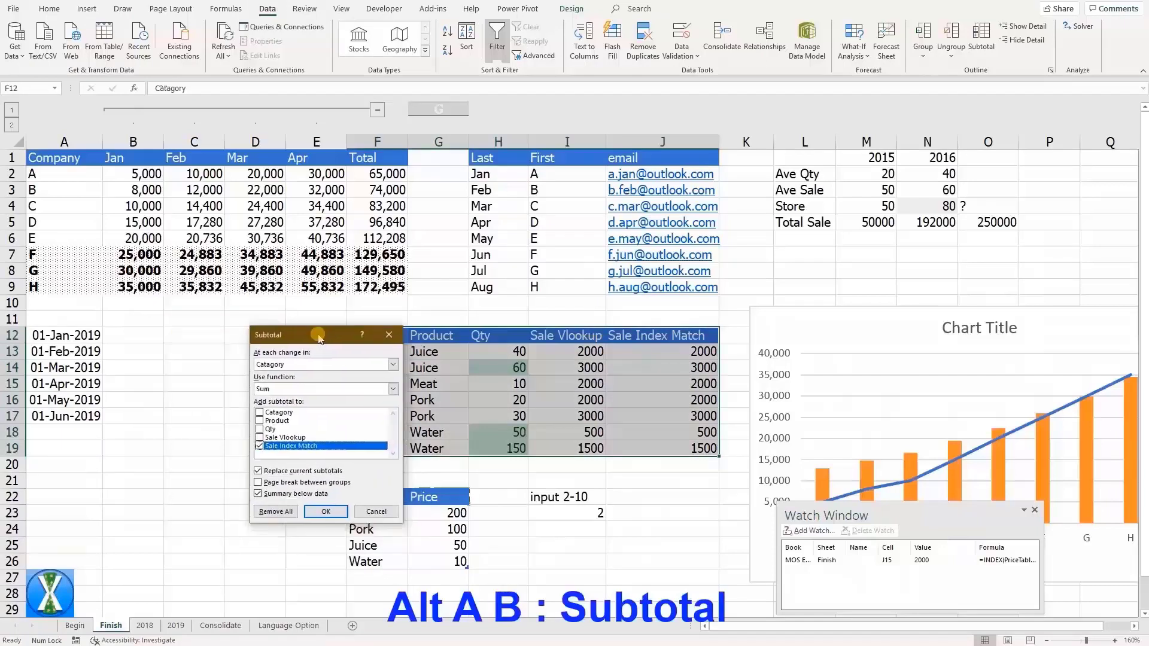
{"action": "left_click", "coordinate": [394, 365]}
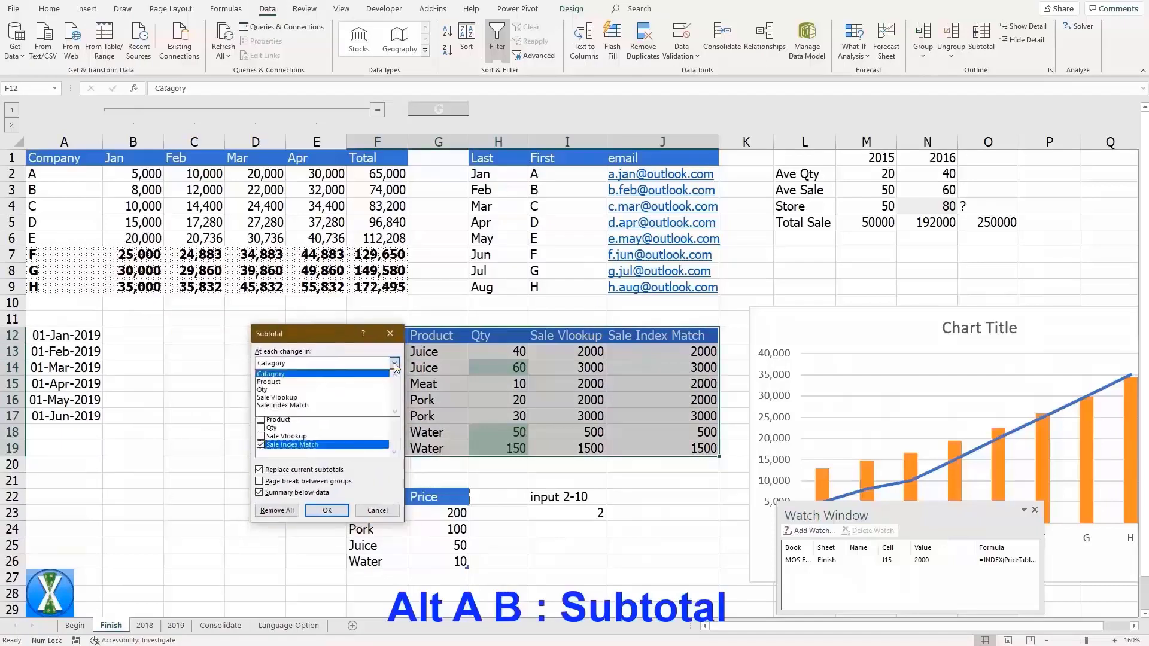
{"action": "left_click", "coordinate": [359, 380]}
{"action": "left_click_drag", "start_coordinate": [331, 335], "coordinate": [270, 334]}
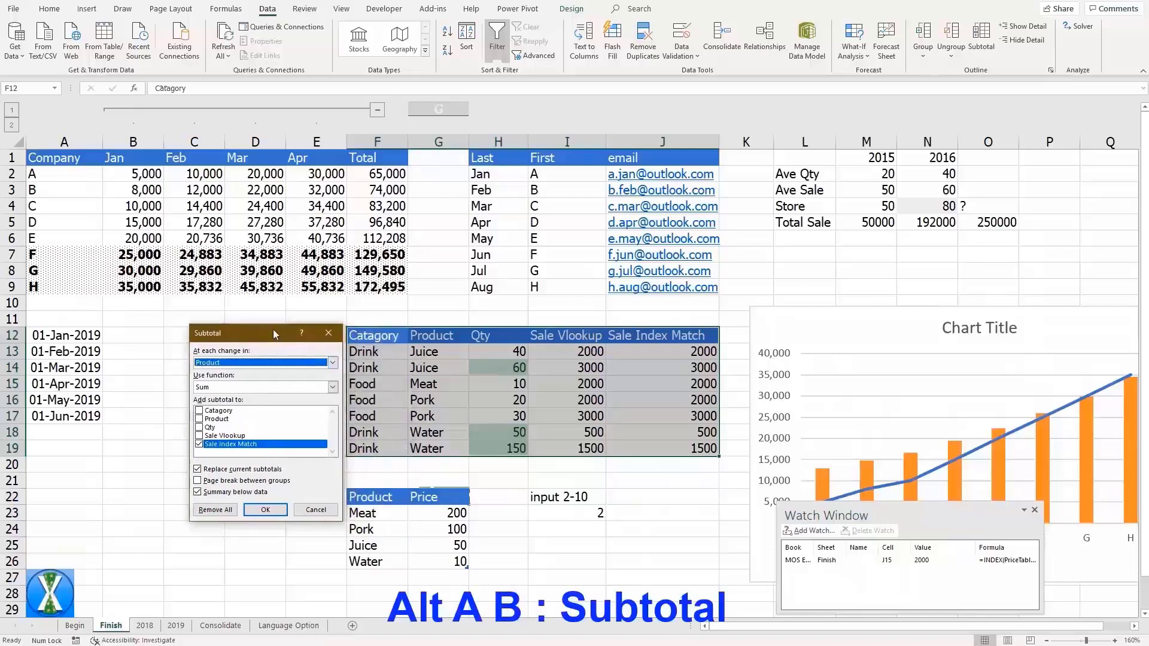
{"action": "left_click_drag", "start_coordinate": [251, 333], "coordinate": [314, 335]}
{"action": "left_click", "coordinate": [262, 448]}
{"action": "left_click", "coordinate": [262, 431]}
{"action": "left_click", "coordinate": [262, 430]}
{"action": "left_click", "coordinate": [262, 448]}
{"action": "left_click", "coordinate": [395, 392]}
{"action": "left_click", "coordinate": [395, 392]}
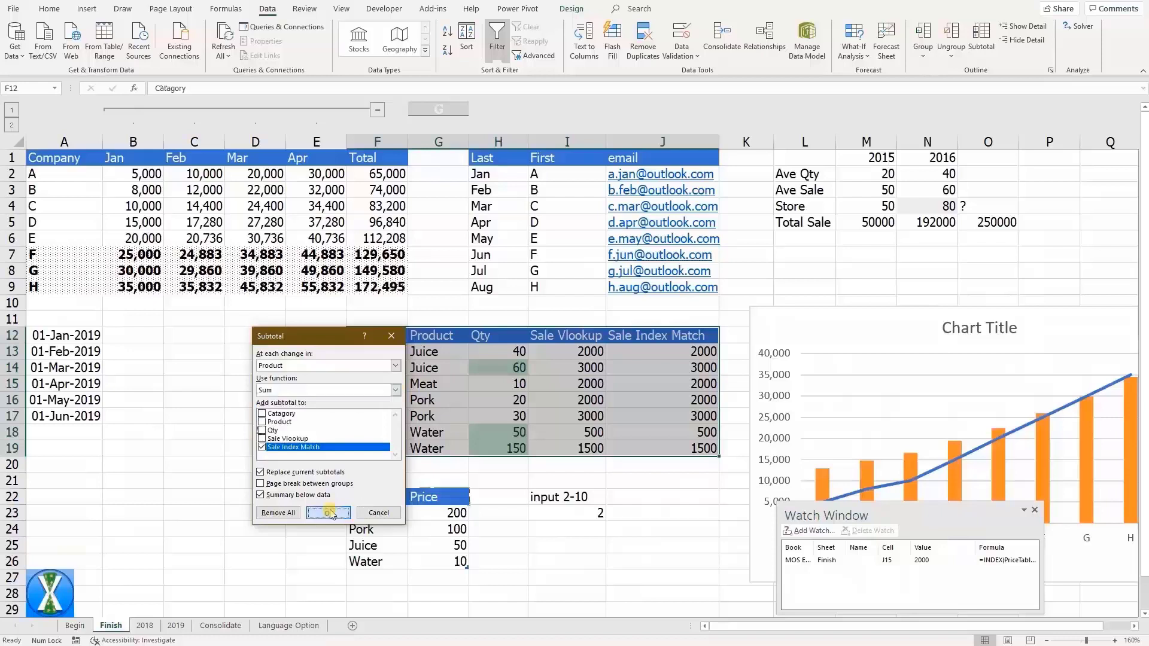
{"action": "left_click", "coordinate": [328, 514]}
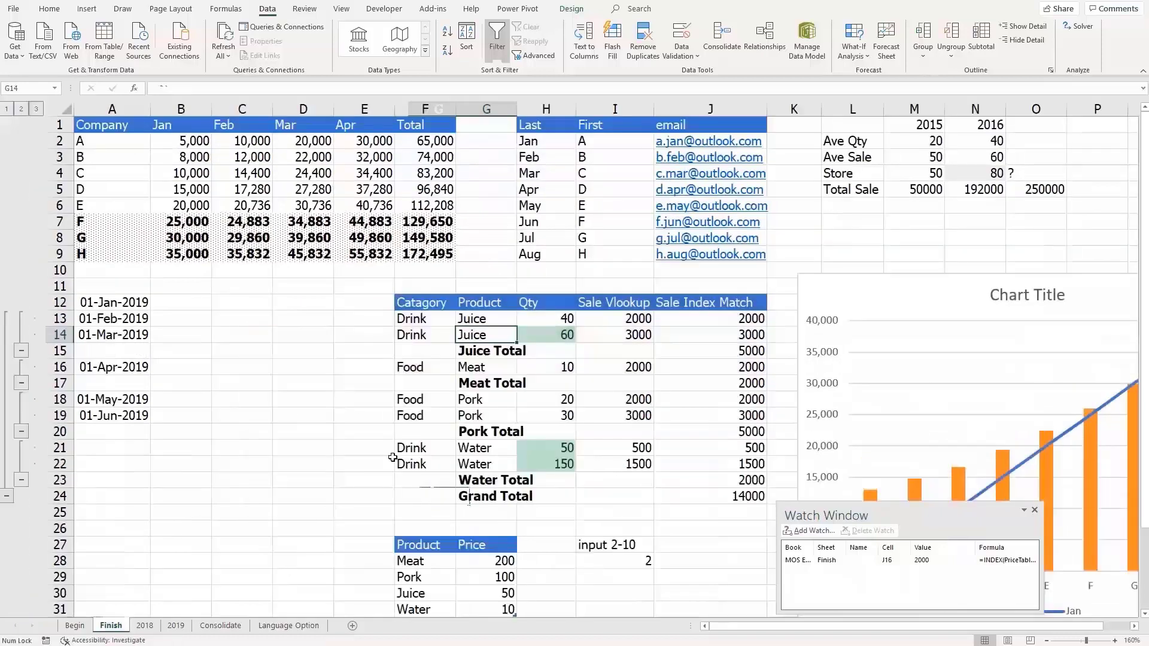
{"action": "left_click", "coordinate": [705, 353]}
{"action": "left_click", "coordinate": [508, 353]}
{"action": "key", "text": "ctrl+shift+Right"}
{"action": "left_click", "coordinate": [488, 387]}
{"action": "key", "text": "ctrl+shift+Right"}
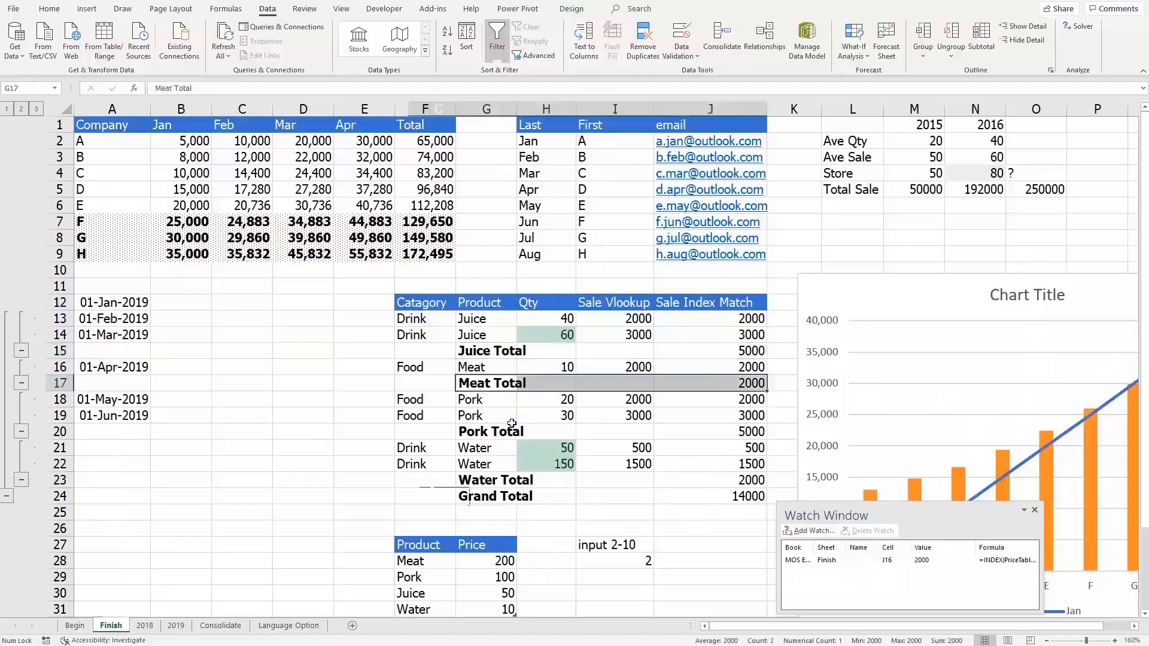
{"action": "left_click", "coordinate": [512, 428]}
{"action": "key", "text": "ctrl+shift+Right"}
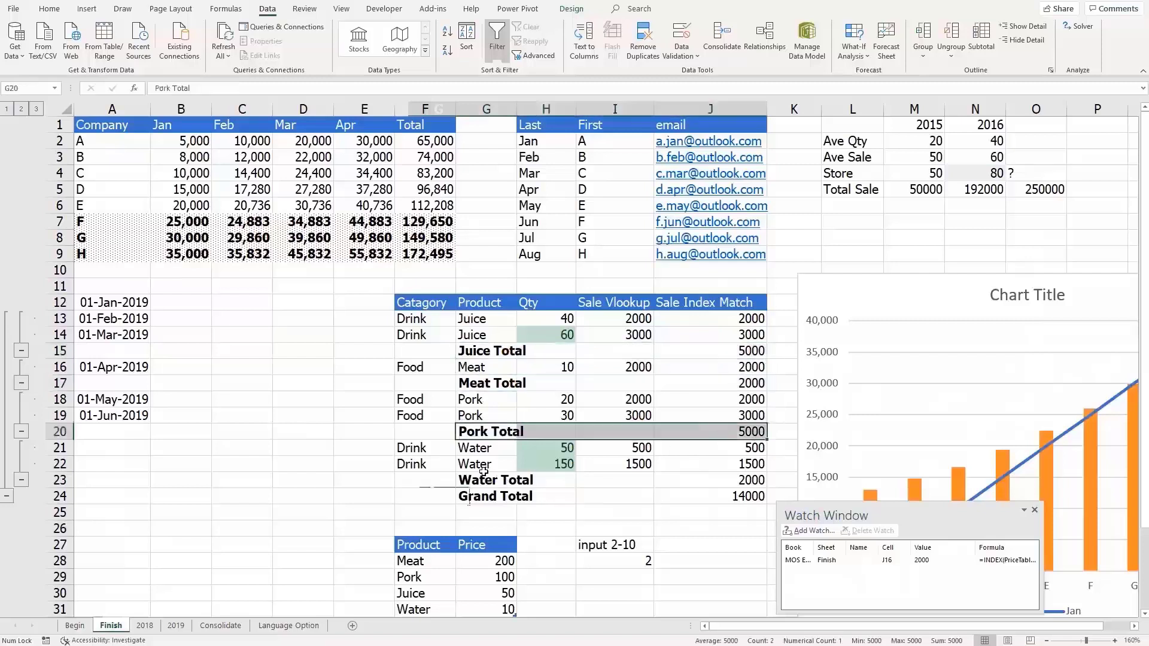
{"action": "left_click", "coordinate": [486, 480]}
{"action": "key", "text": "ctrl+shift+Right"}
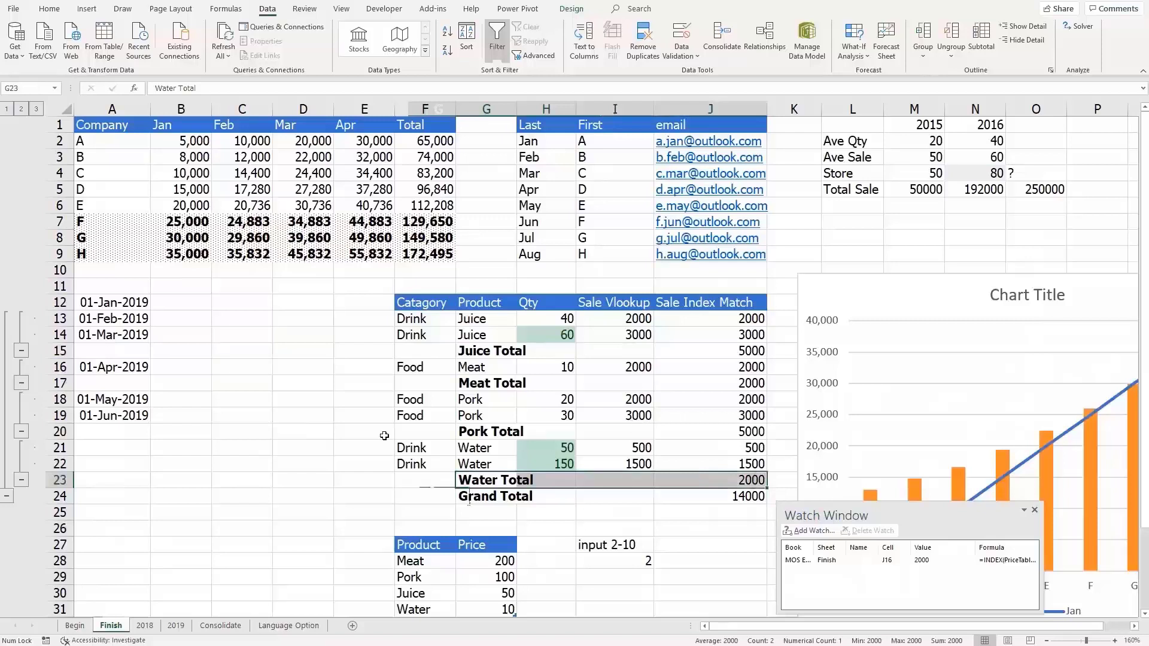
{"action": "left_click", "coordinate": [280, 432]}
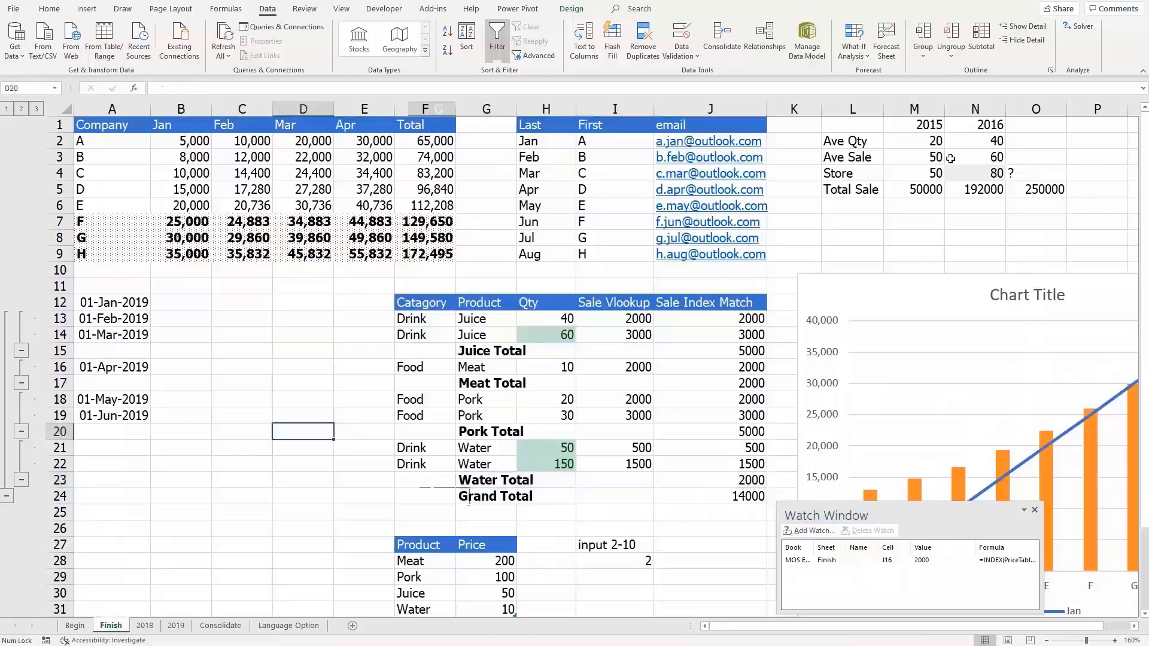
- Goal Seek N5 to 250000 by changing N4, which becomes 104.1667
{"action": "left_click", "coordinate": [995, 176]}
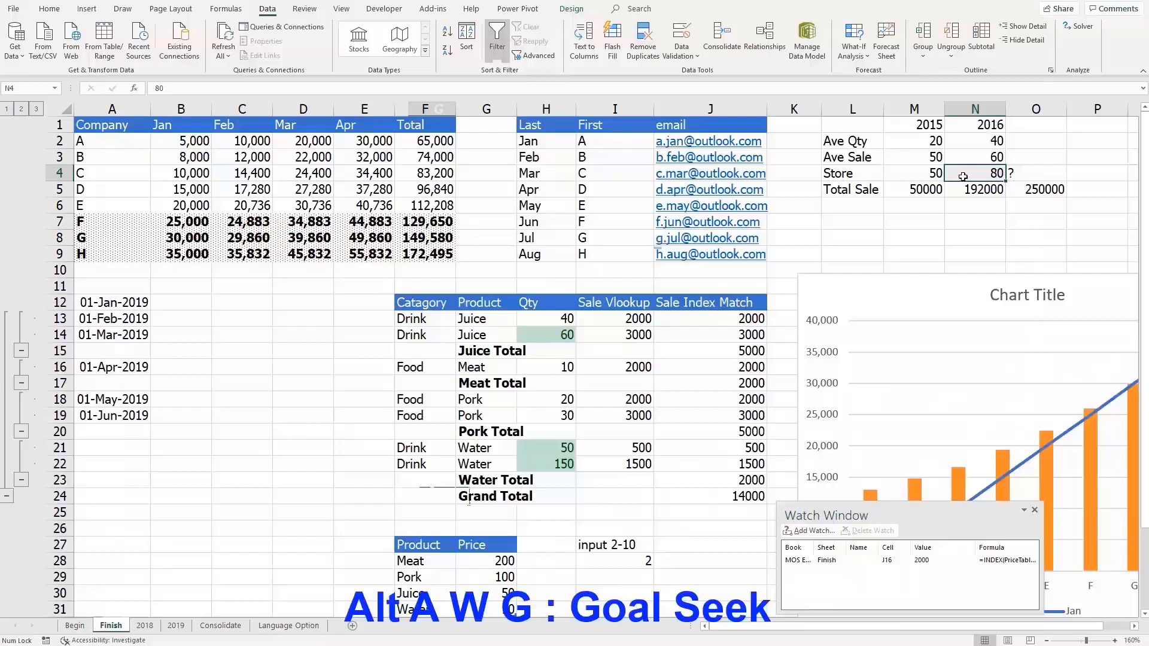
{"action": "key", "text": "Down"}
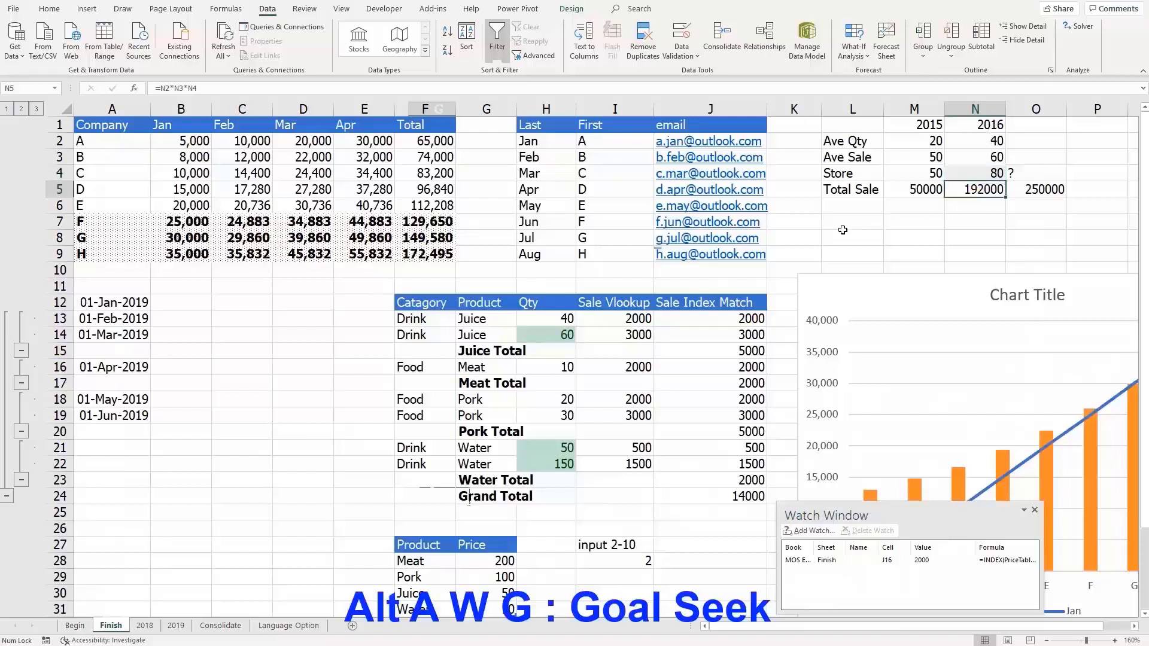
{"action": "key", "text": "alt"}
{"action": "key", "text": "a"}
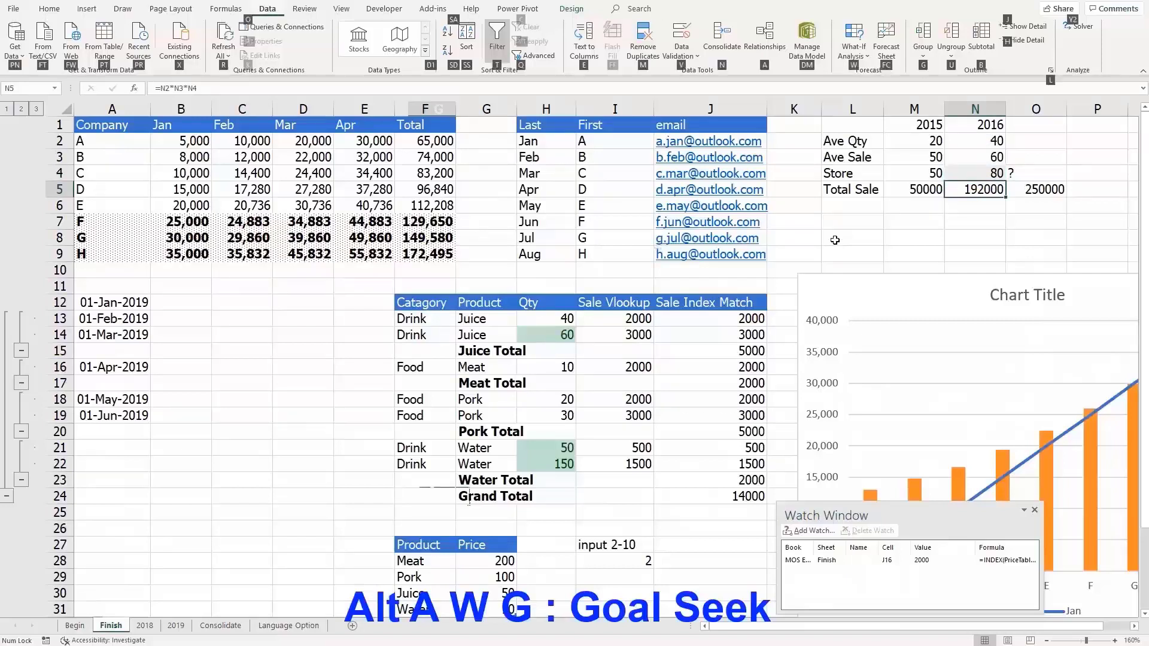
{"action": "key", "text": "w"}
{"action": "key", "text": "g"}
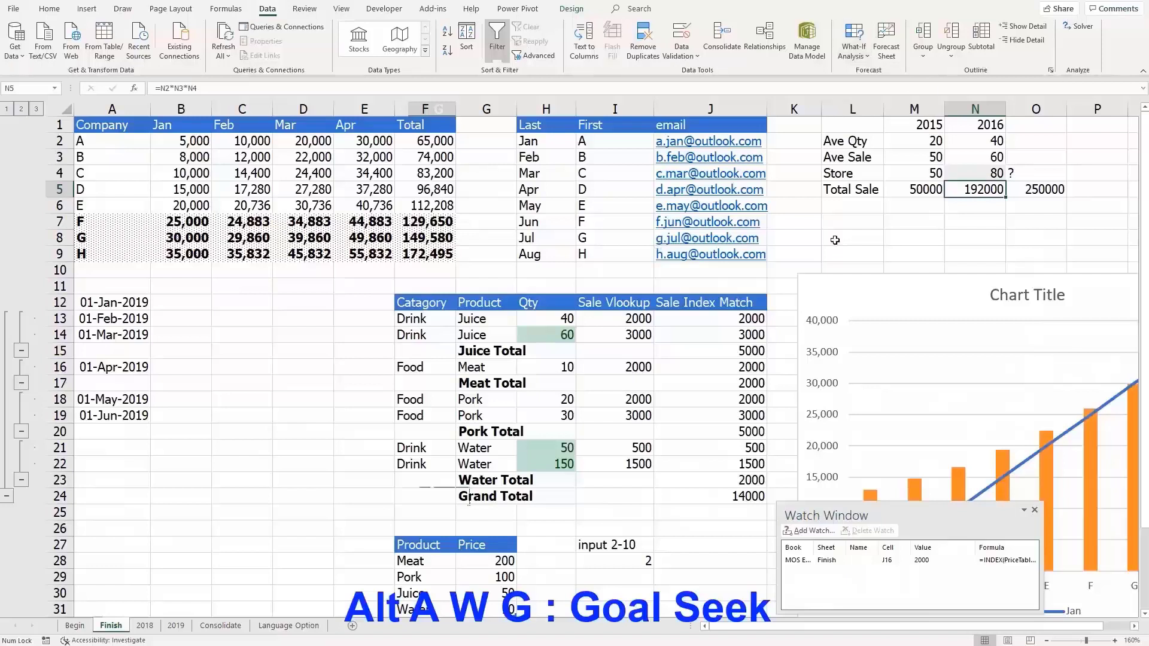
{"action": "left_click_drag", "start_coordinate": [331, 395], "coordinate": [955, 228]}
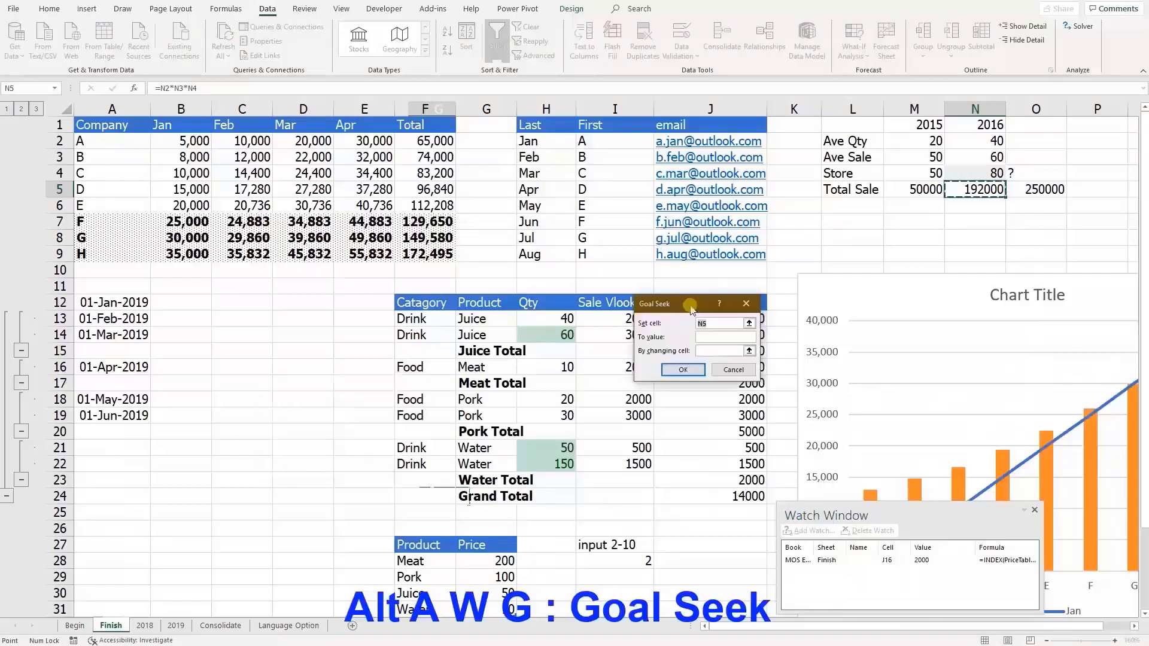
{"action": "left_click", "coordinate": [961, 255]}
{"action": "type", "text": "250000"}
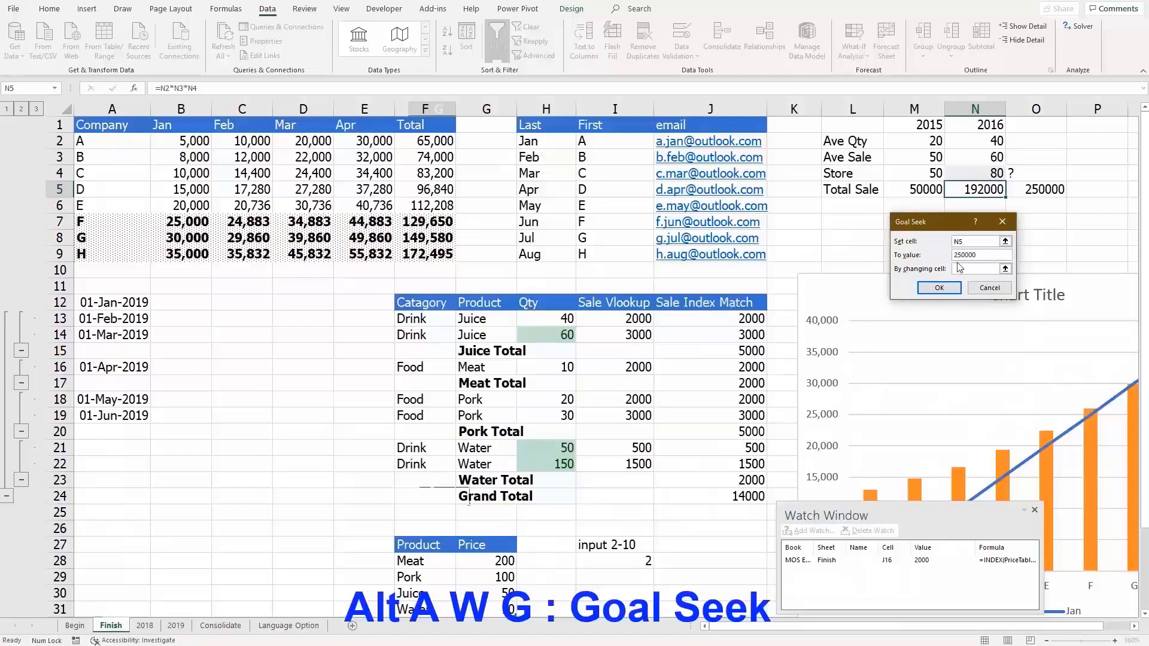
{"action": "left_click", "coordinate": [960, 268]}
{"action": "left_click", "coordinate": [989, 173]}
{"action": "left_click", "coordinate": [940, 288]}
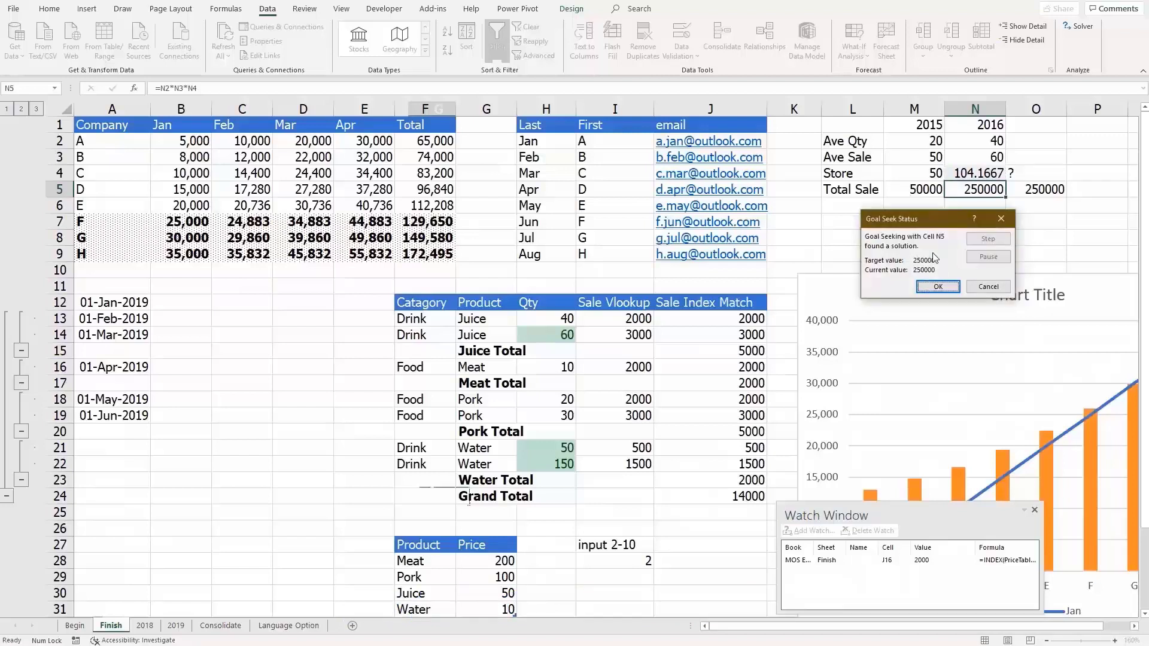
{"action": "left_click", "coordinate": [940, 288]}
{"action": "left_click", "coordinate": [982, 173]}
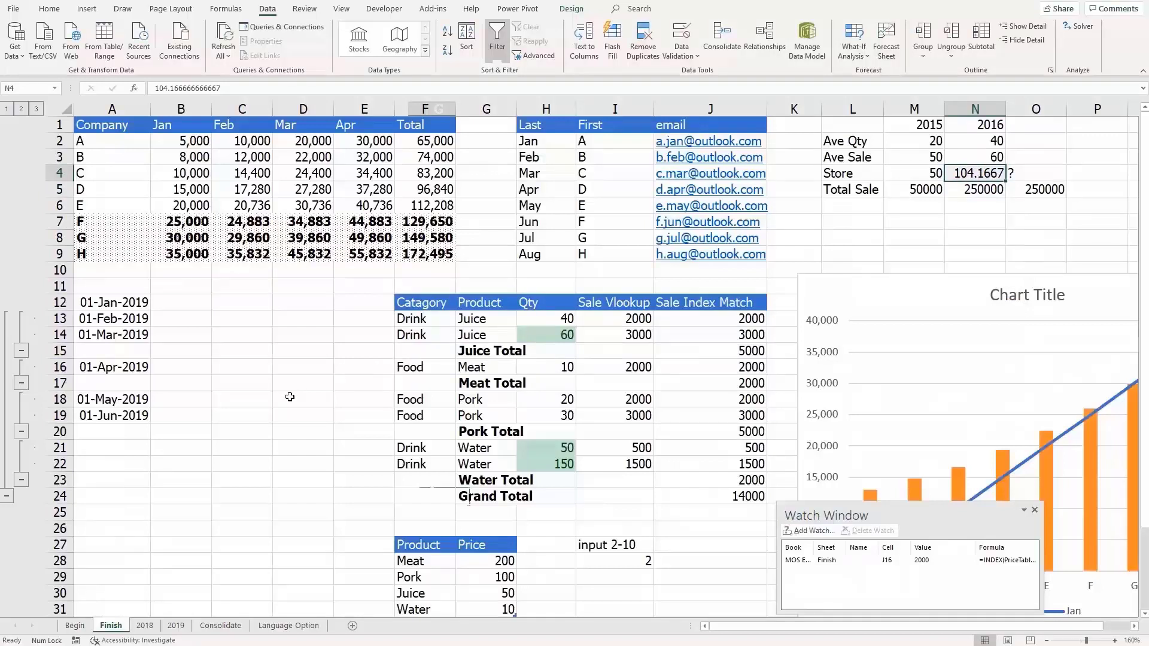
- On the Consolidate sheet, add '2018'!A1:C9 as a consolidation source
{"action": "left_click", "coordinate": [234, 627]}
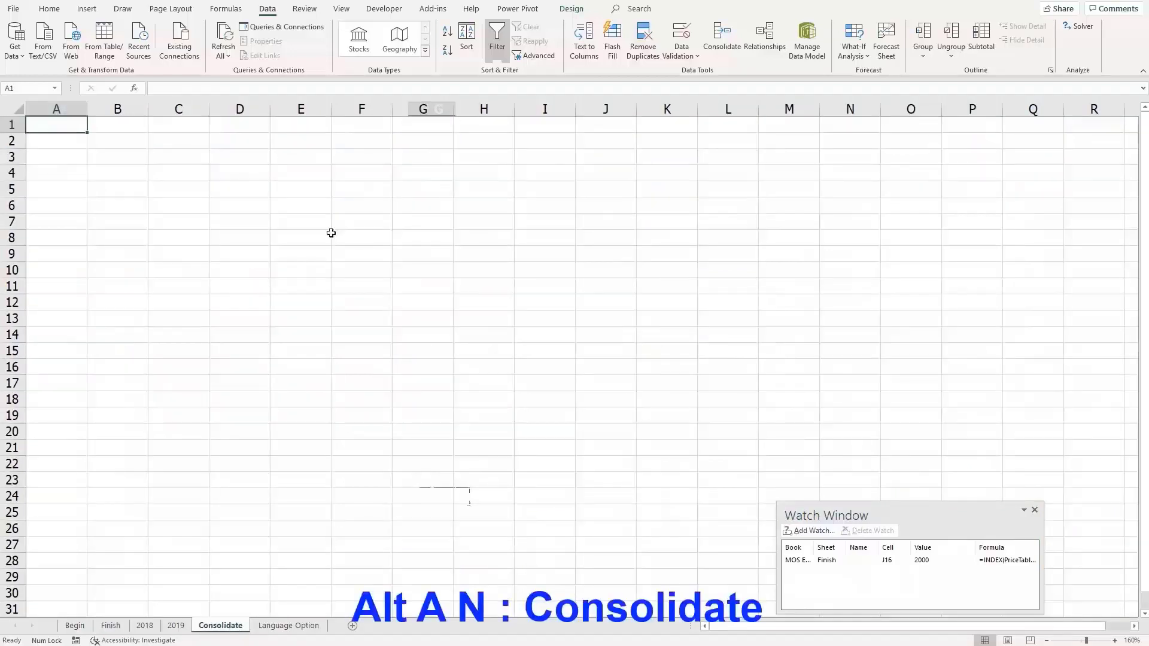
{"action": "key", "text": "alt+a"}
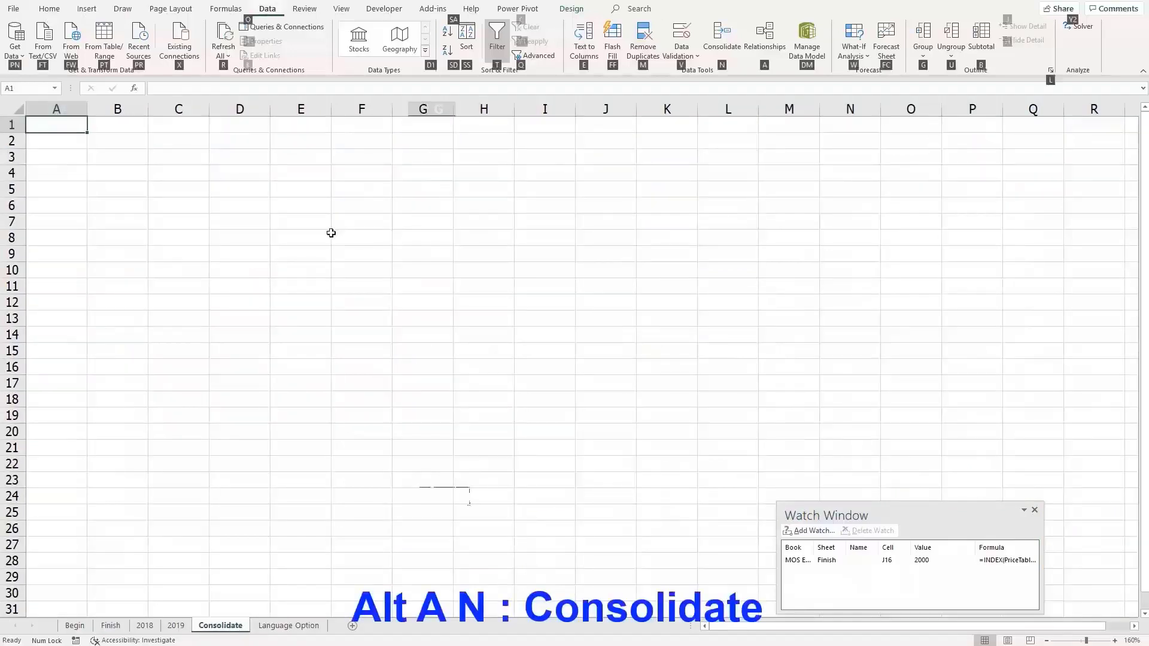
{"action": "key", "text": "n"}
{"action": "left_click_drag", "start_coordinate": [877, 179], "coordinate": [309, 201]}
{"action": "left_click", "coordinate": [146, 626]}
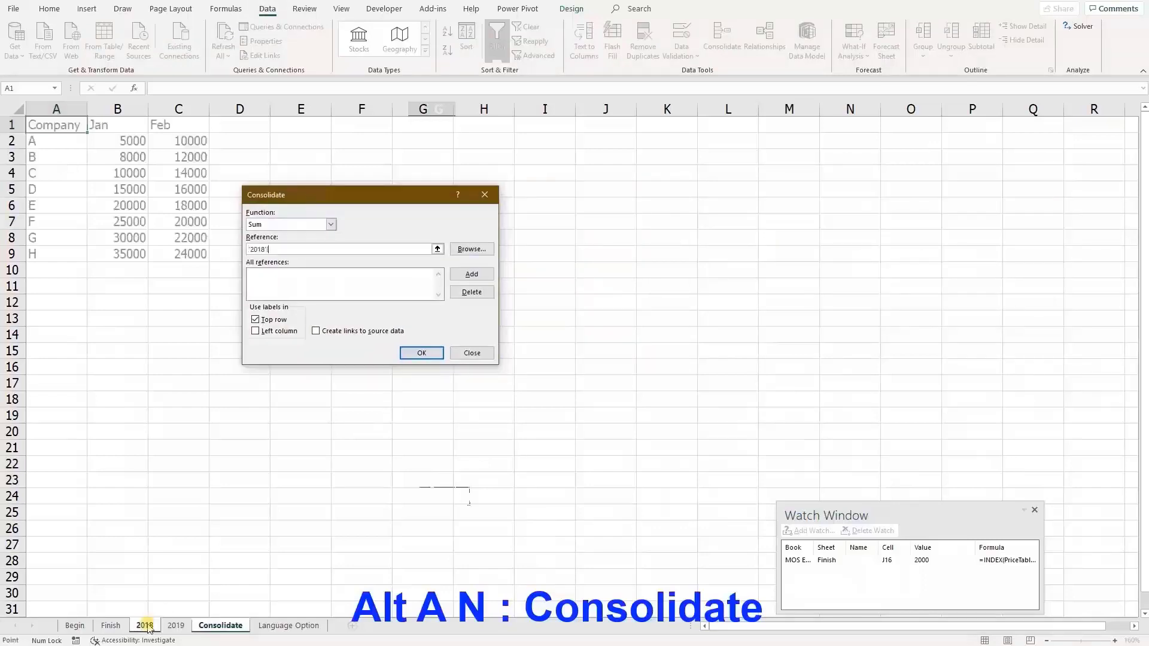
{"action": "left_click_drag", "start_coordinate": [46, 123], "coordinate": [165, 254]}
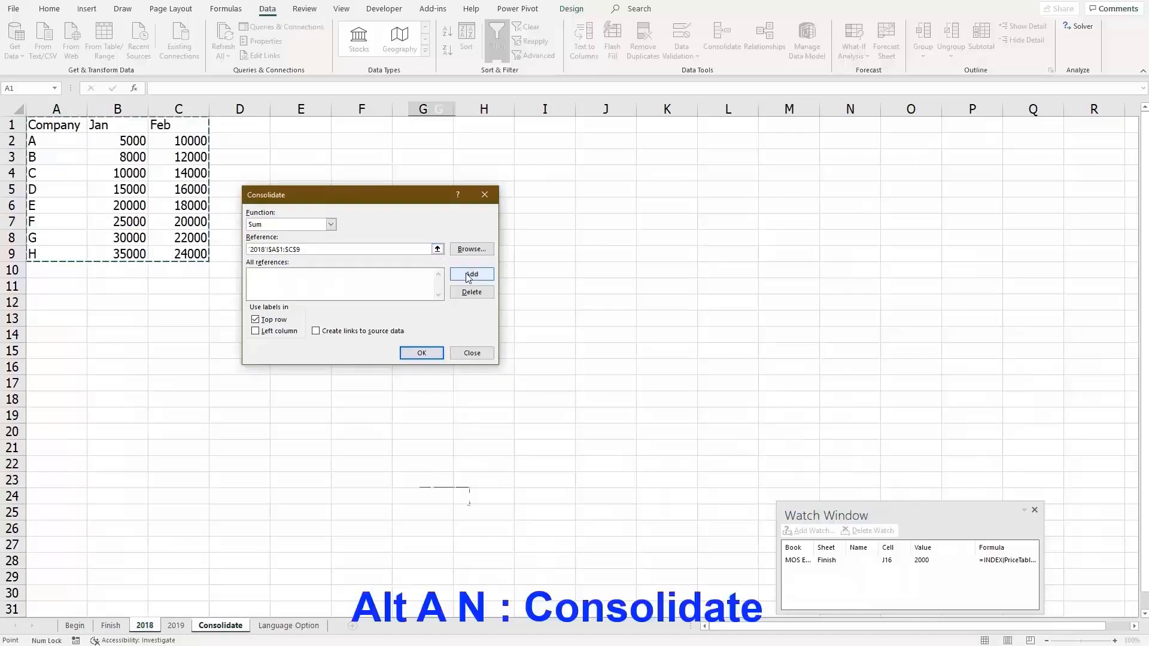
{"action": "left_click", "coordinate": [472, 274]}
- Add '2019'!A1:C9, use left-column labels, and sum both years
{"action": "left_click", "coordinate": [175, 626]}
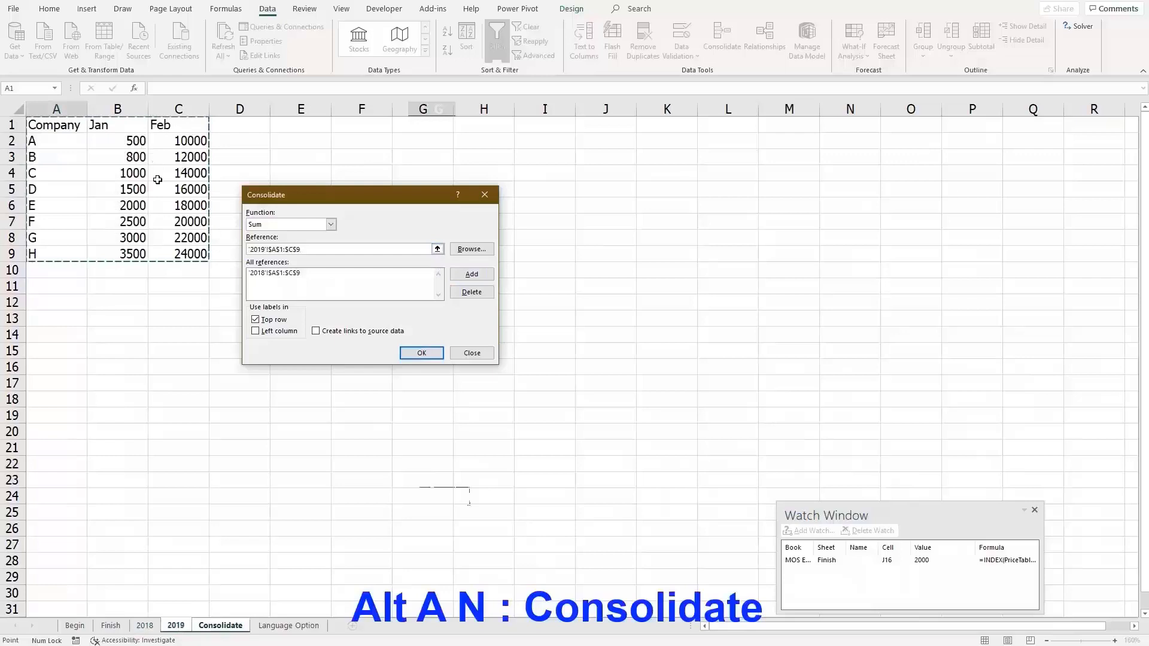
{"action": "left_click", "coordinate": [468, 275]}
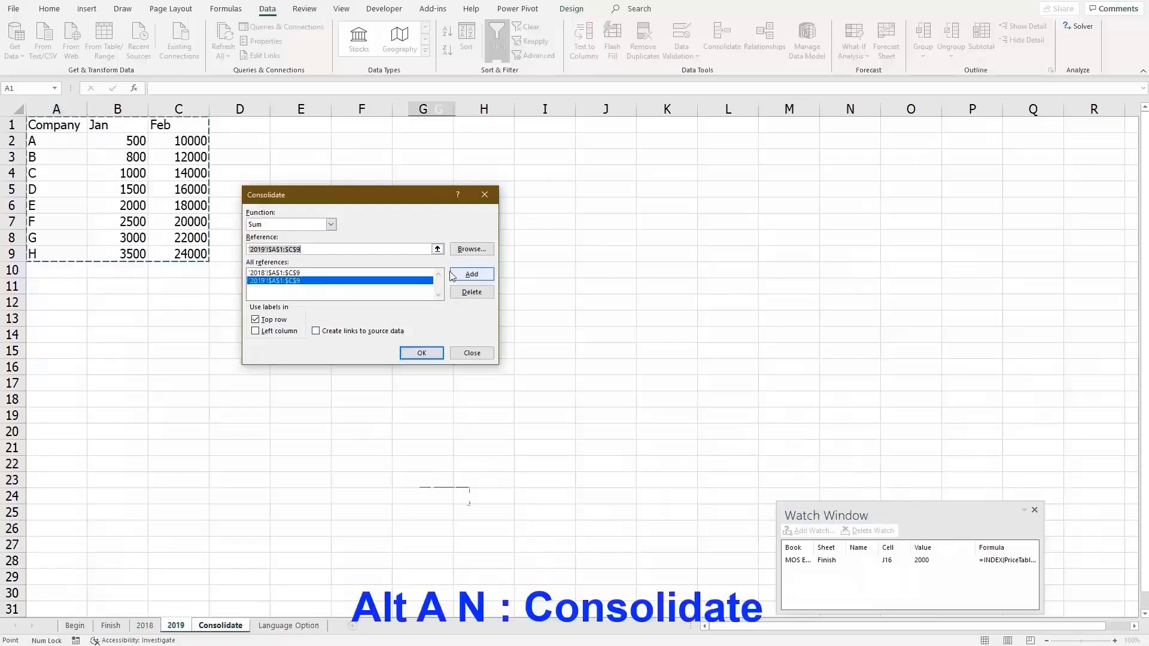
{"action": "left_click", "coordinate": [271, 331]}
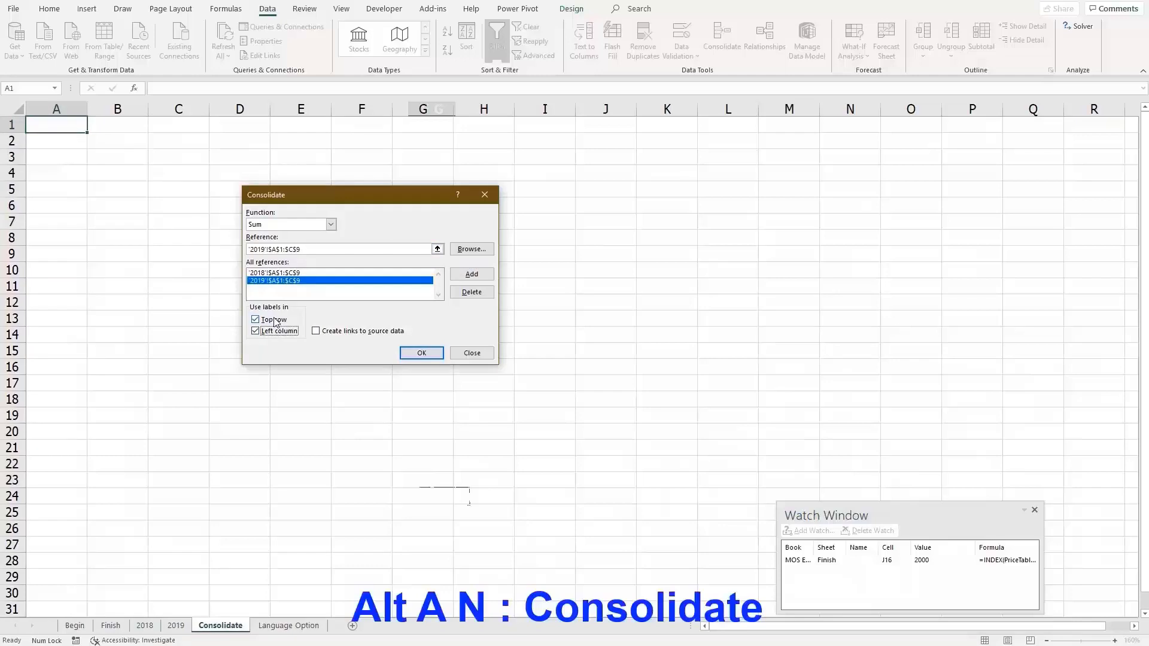
{"action": "left_click", "coordinate": [413, 352]}
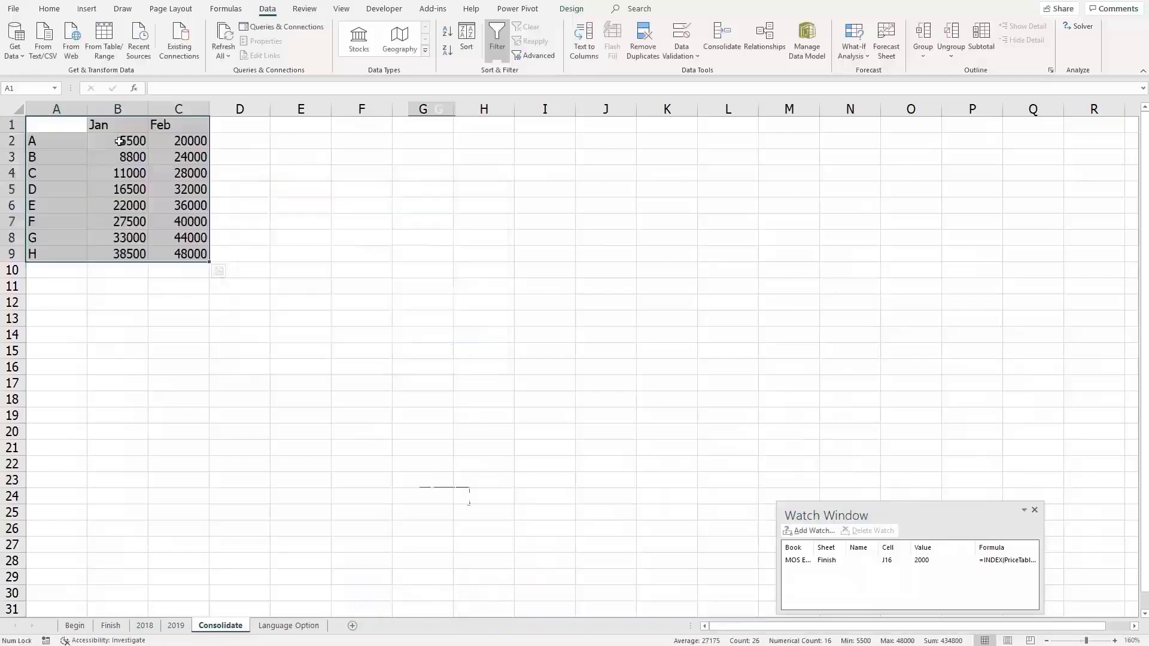
- Compare the consolidated totals with the 2019 and 2018 sheets, then return to Finish
{"action": "left_click", "coordinate": [121, 142]}
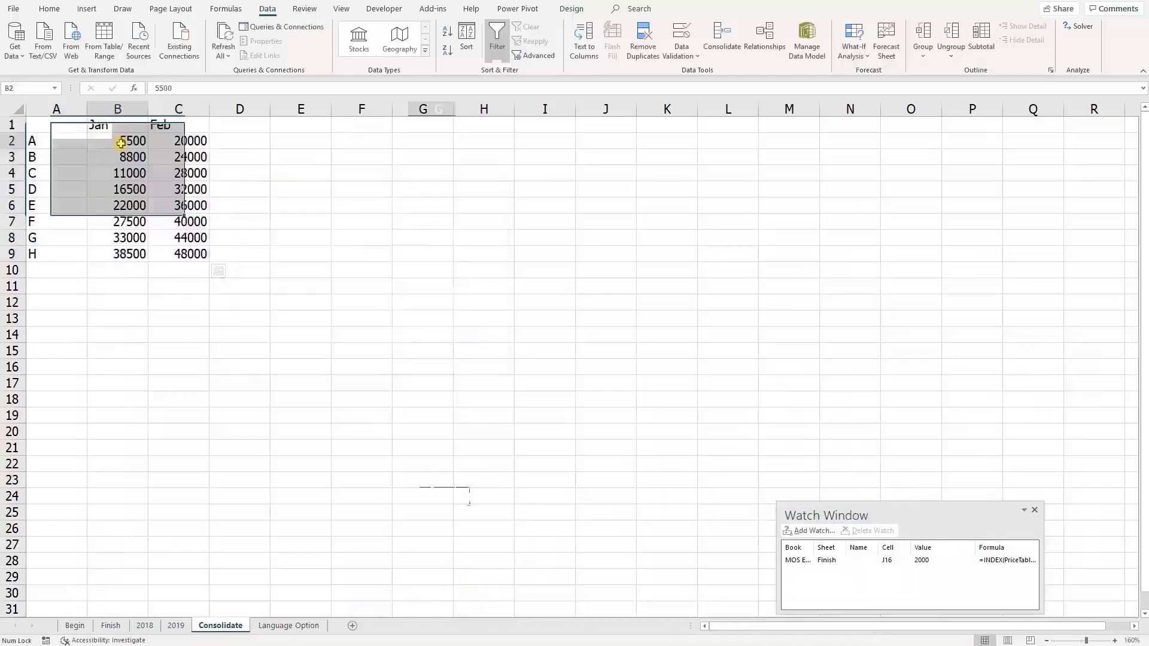
{"action": "left_click", "coordinate": [181, 626]}
{"action": "left_click", "coordinate": [144, 625]}
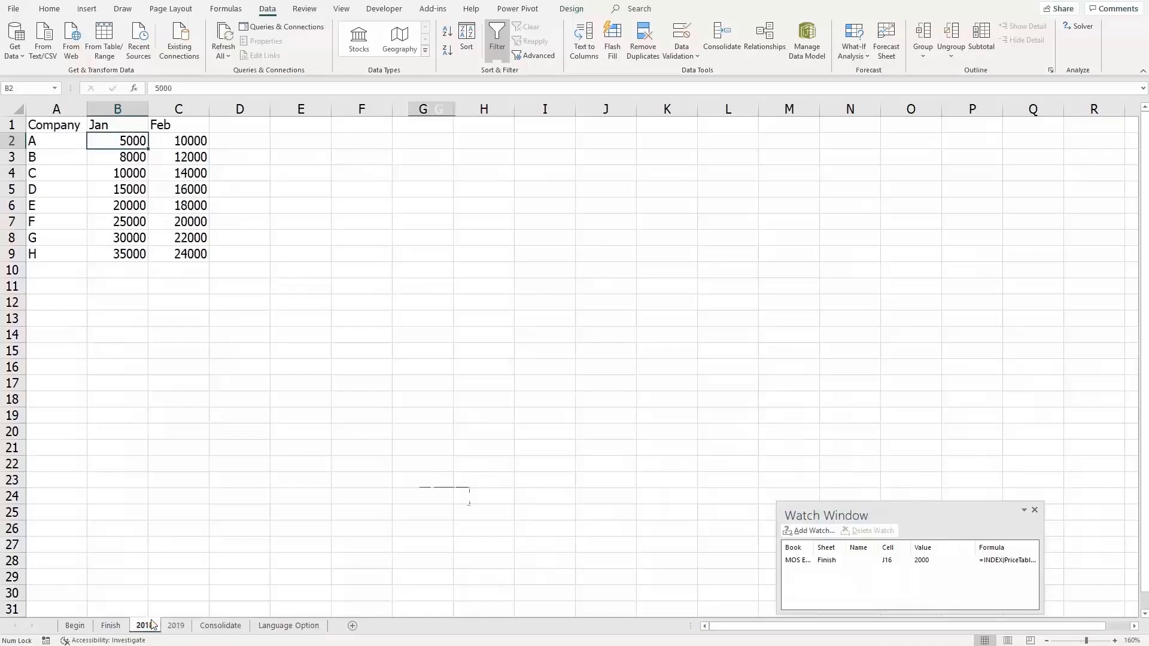
{"action": "left_click", "coordinate": [111, 626]}
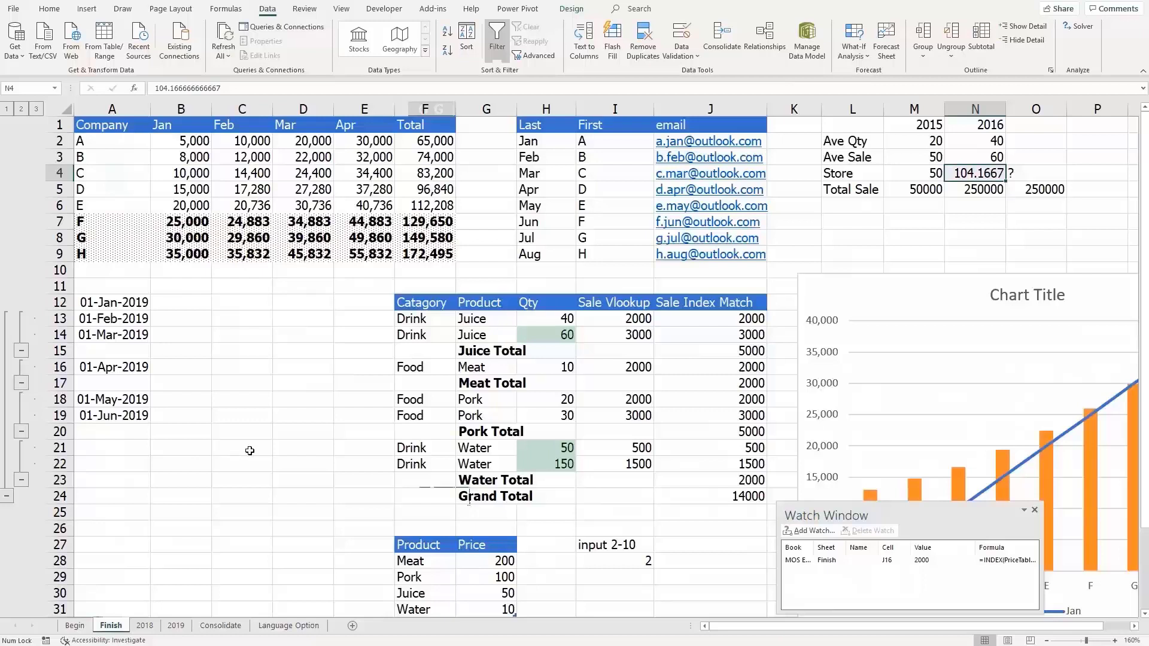
- Open the Protect Sheet dialog with Alt R P S and cancel it without protecting
{"action": "left_click", "coordinate": [266, 407]}
{"action": "left_click", "coordinate": [293, 357]}
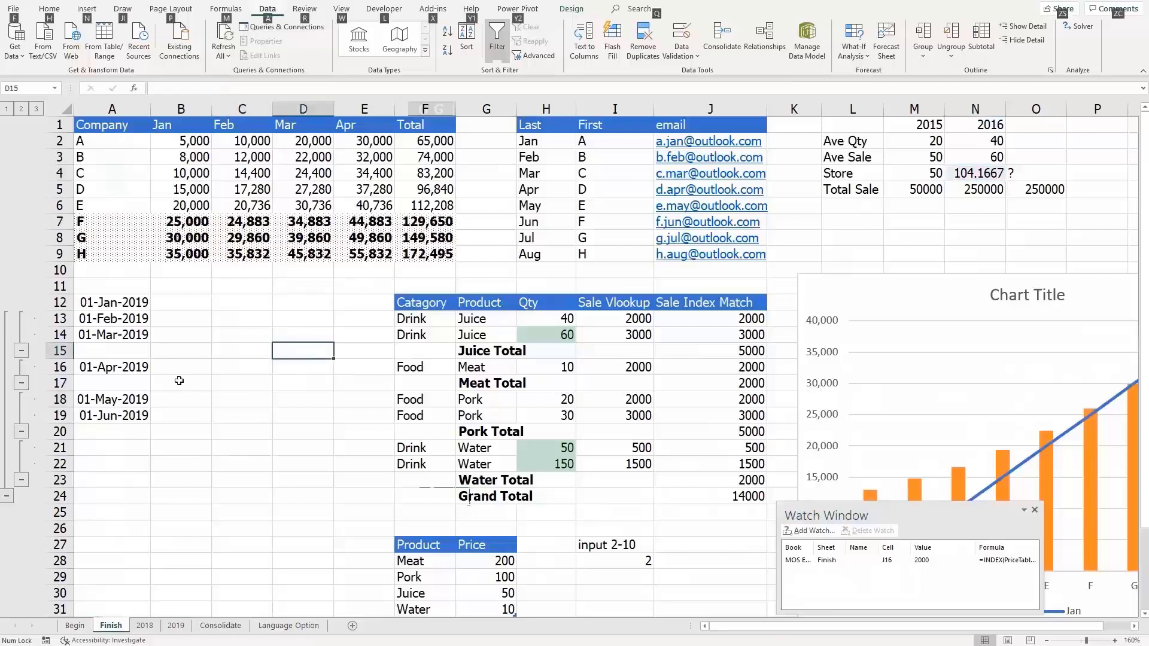
{"action": "key", "text": "alt+r"}
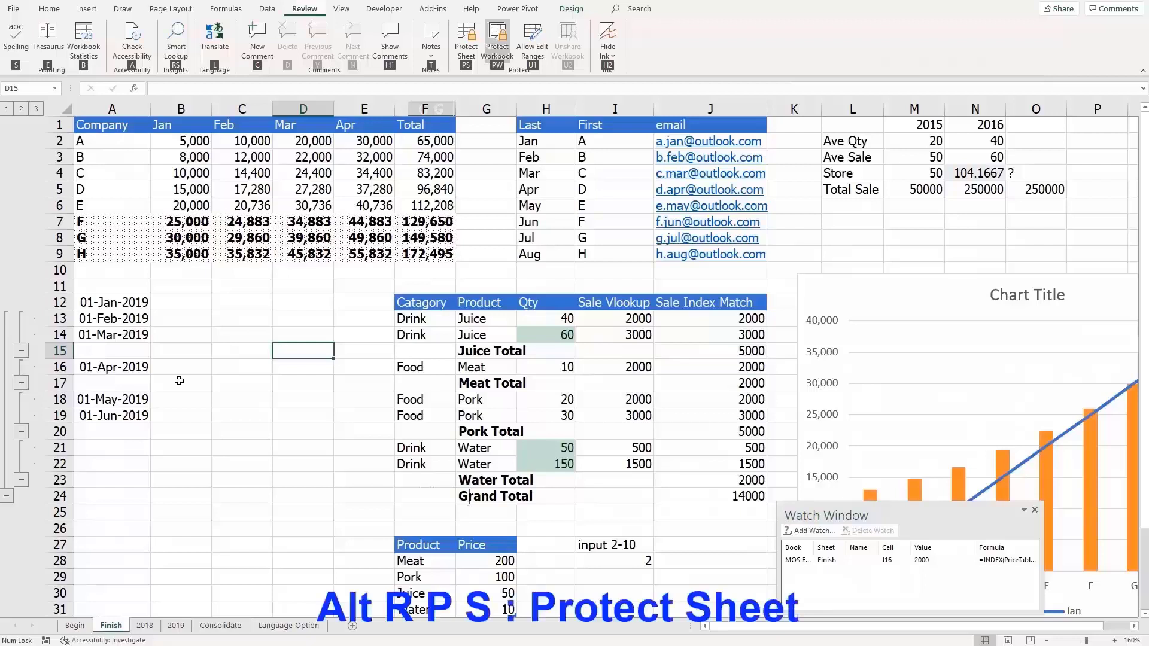
{"action": "key", "text": "p"}
{"action": "key", "text": "s"}
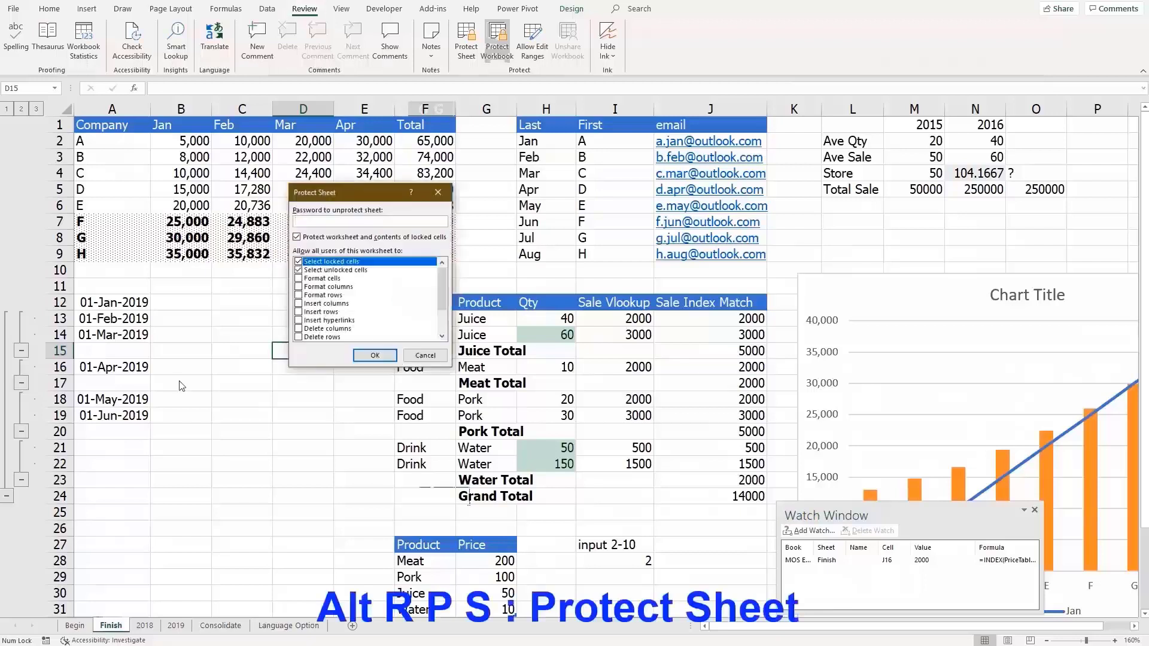
{"action": "left_click", "coordinate": [414, 355]}
- Open Protect Structure and Windows with Alt R P W, Structure ticked and no password
{"action": "key", "text": "alt"}
{"action": "key", "text": "r"}
{"action": "key", "text": "p"}
{"action": "key", "text": "w"}
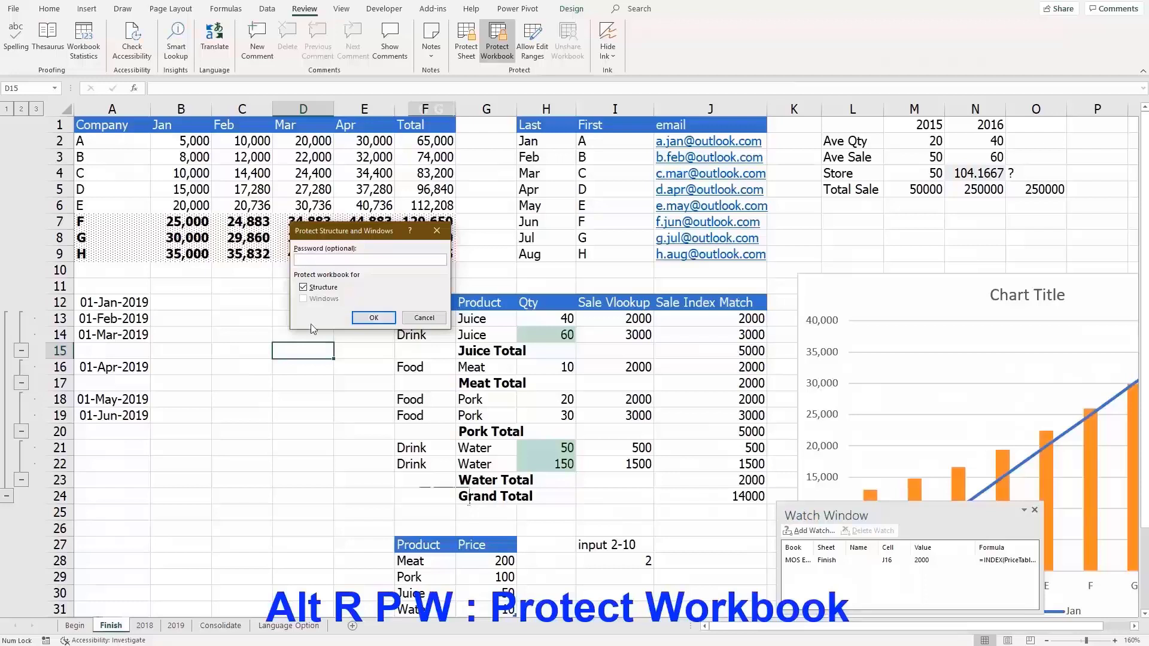
- Cancel workbook protection and add a new editable range covering I28:I31 via Alt R U1
{"action": "left_click", "coordinate": [419, 320]}
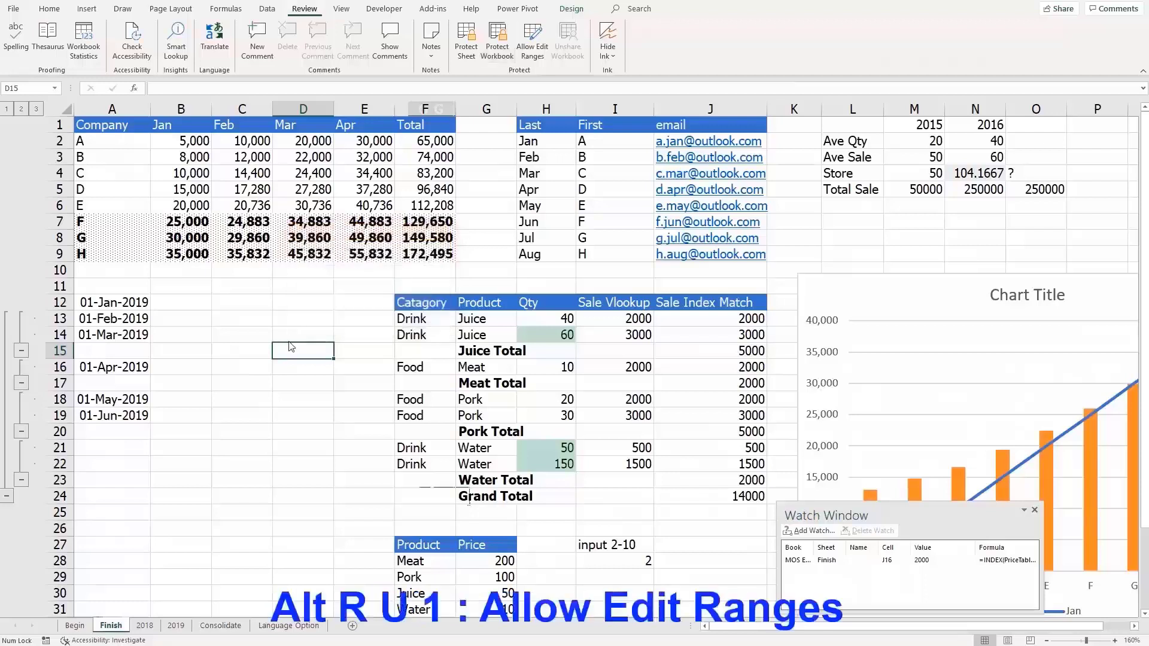
{"action": "key", "text": "alt"}
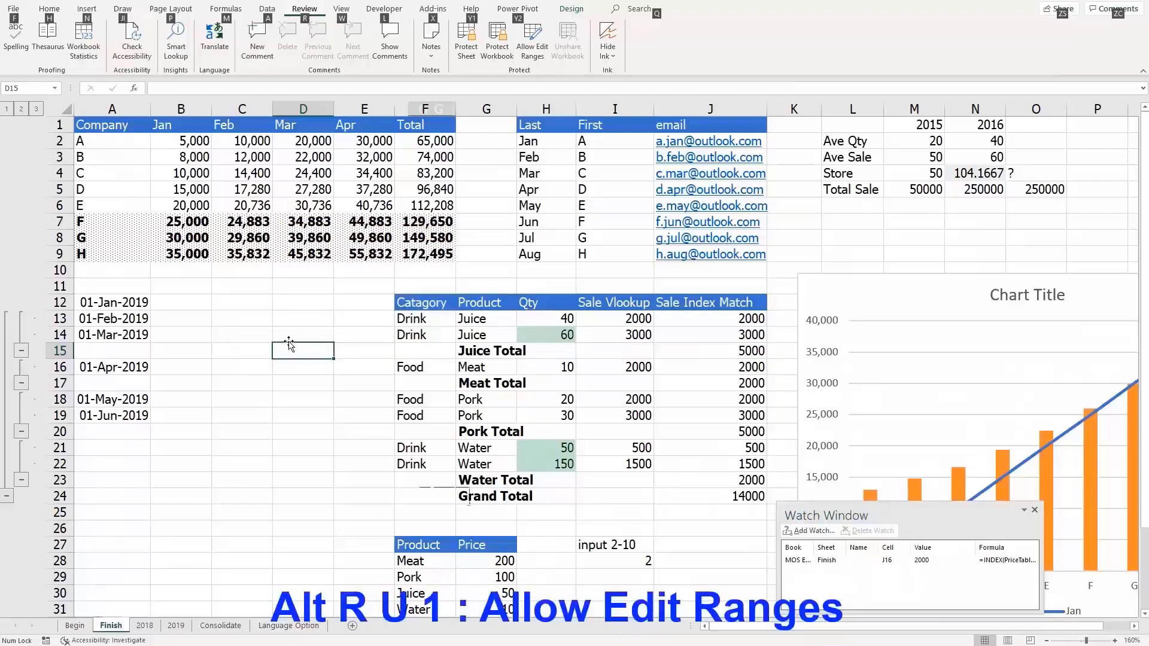
{"action": "key", "text": "r"}
{"action": "key", "text": "u"}
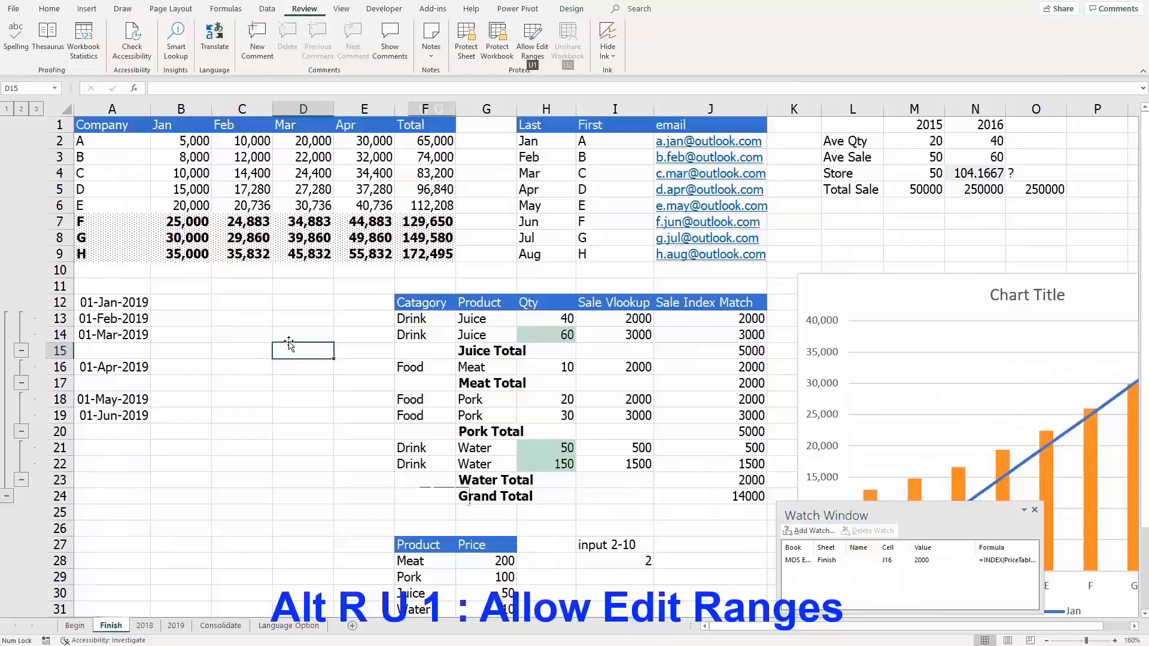
{"action": "key", "text": "1"}
{"action": "left_click_drag", "start_coordinate": [343, 216], "coordinate": [270, 271]}
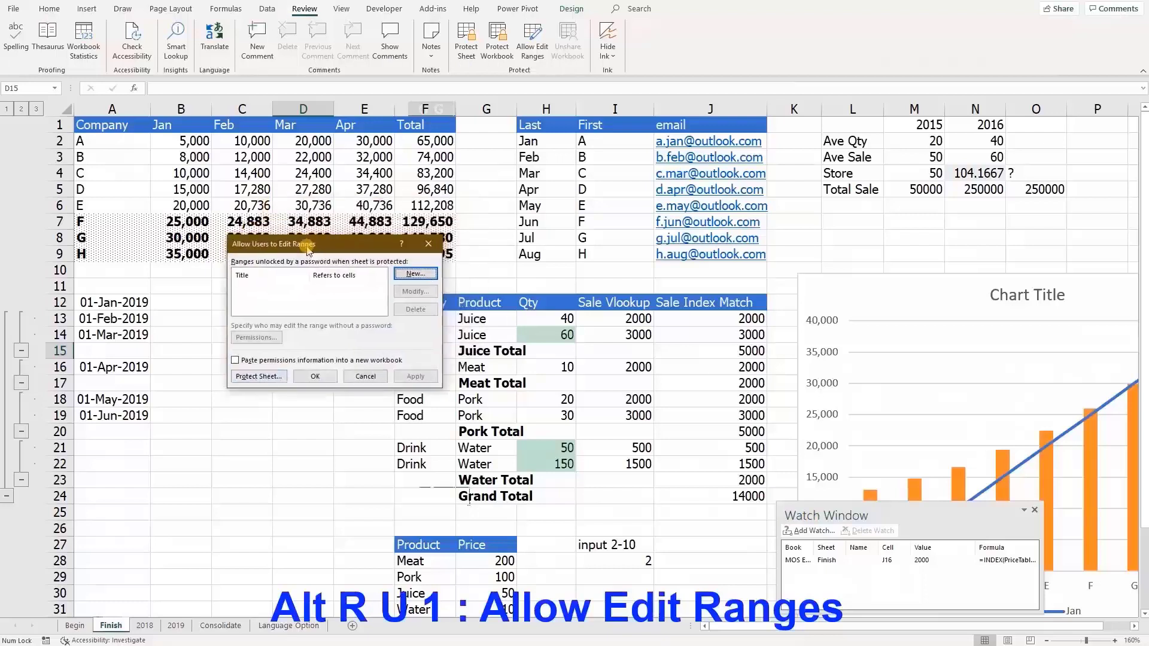
{"action": "left_click", "coordinate": [375, 292]}
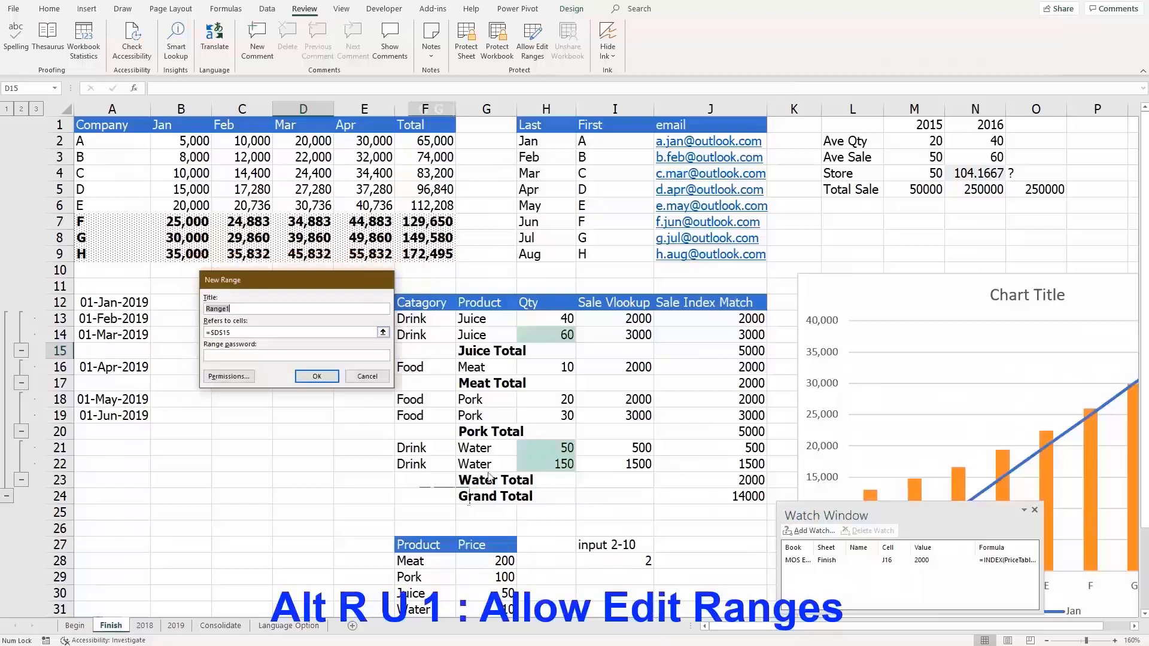
{"action": "left_click", "coordinate": [243, 308]}
{"action": "left_click_drag", "start_coordinate": [611, 563], "coordinate": [616, 557]}
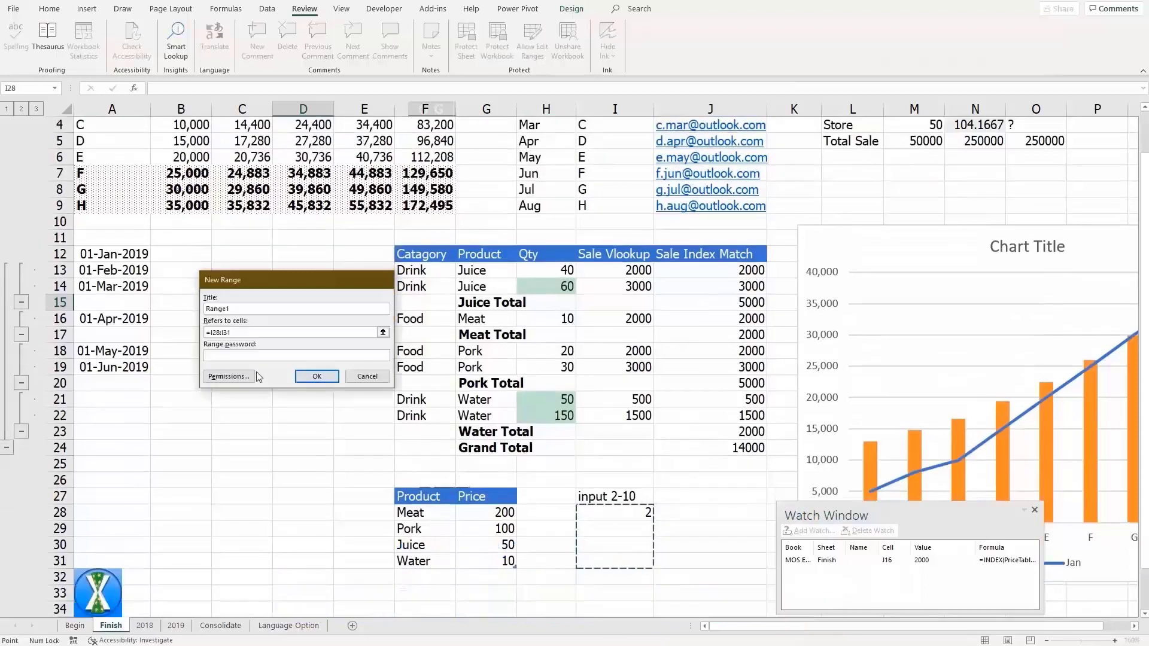
{"action": "left_click", "coordinate": [252, 356]}
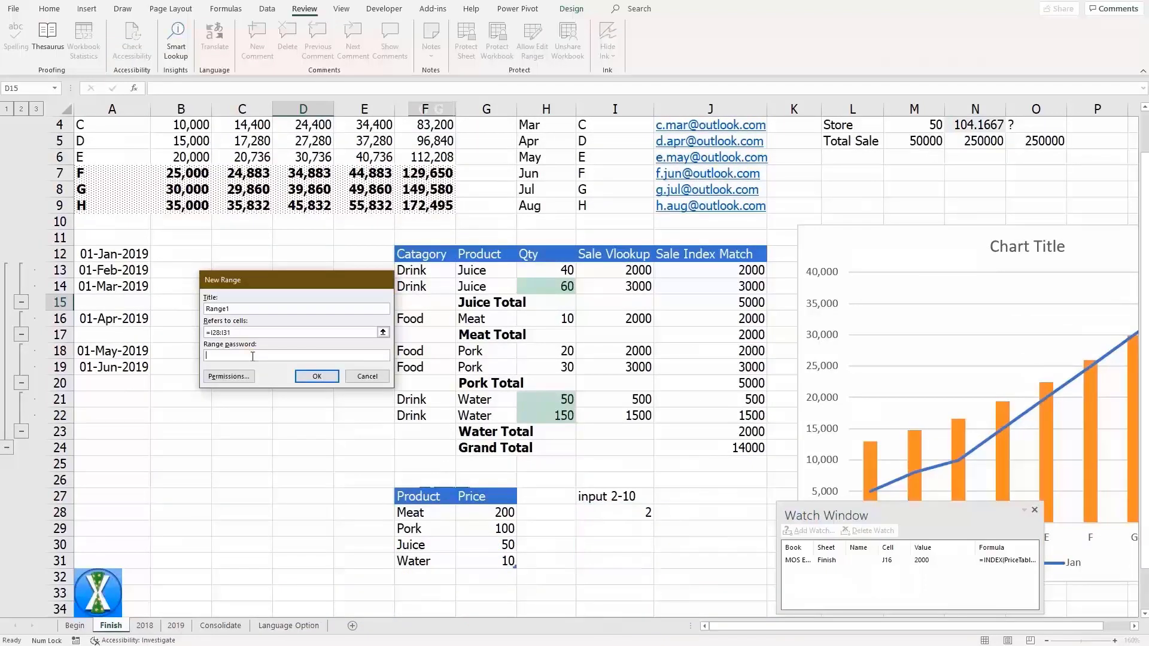
{"action": "left_click", "coordinate": [316, 376]}
- Protect the sheet without a password, confirm J28 is locked and I29 accepts 2, then unprotect
{"action": "left_click", "coordinate": [241, 393]}
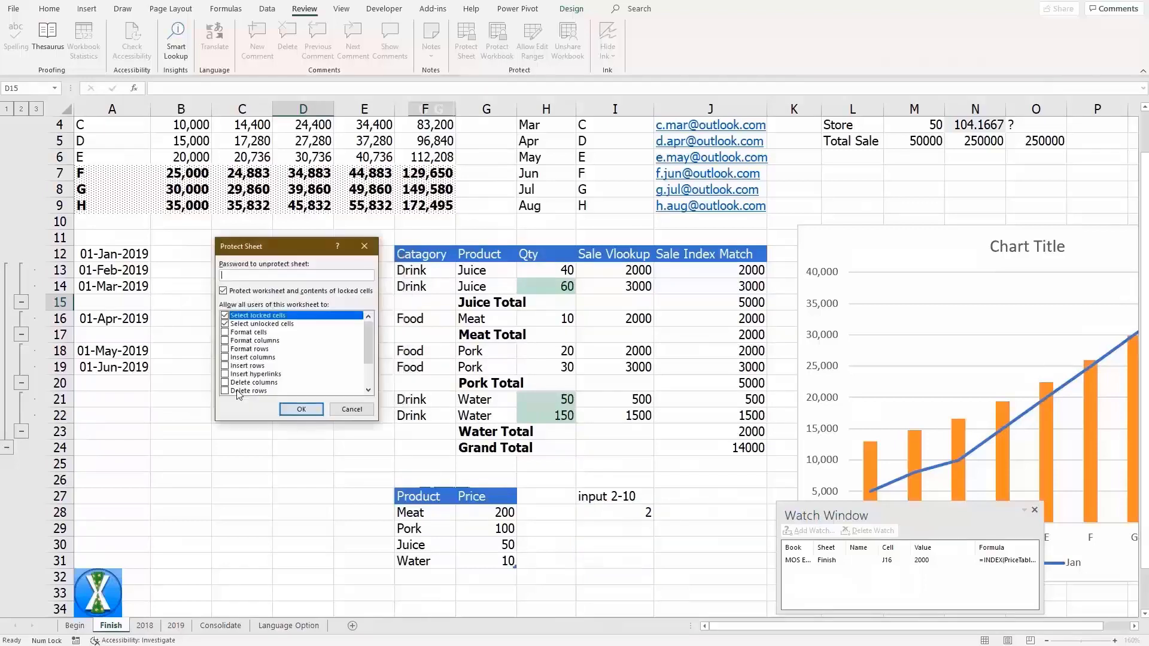
{"action": "left_click", "coordinate": [301, 410]}
{"action": "left_click", "coordinate": [666, 515]}
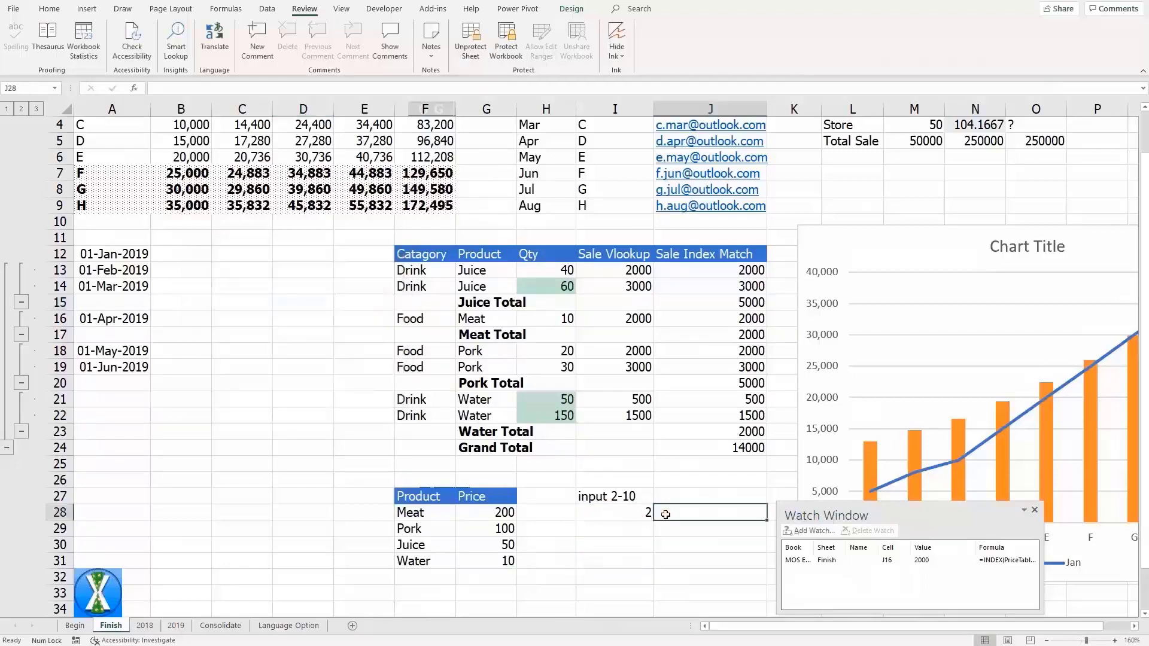
{"action": "double_click", "coordinate": [666, 515]}
{"action": "key", "text": "Return"}
{"action": "key", "text": "Left"}
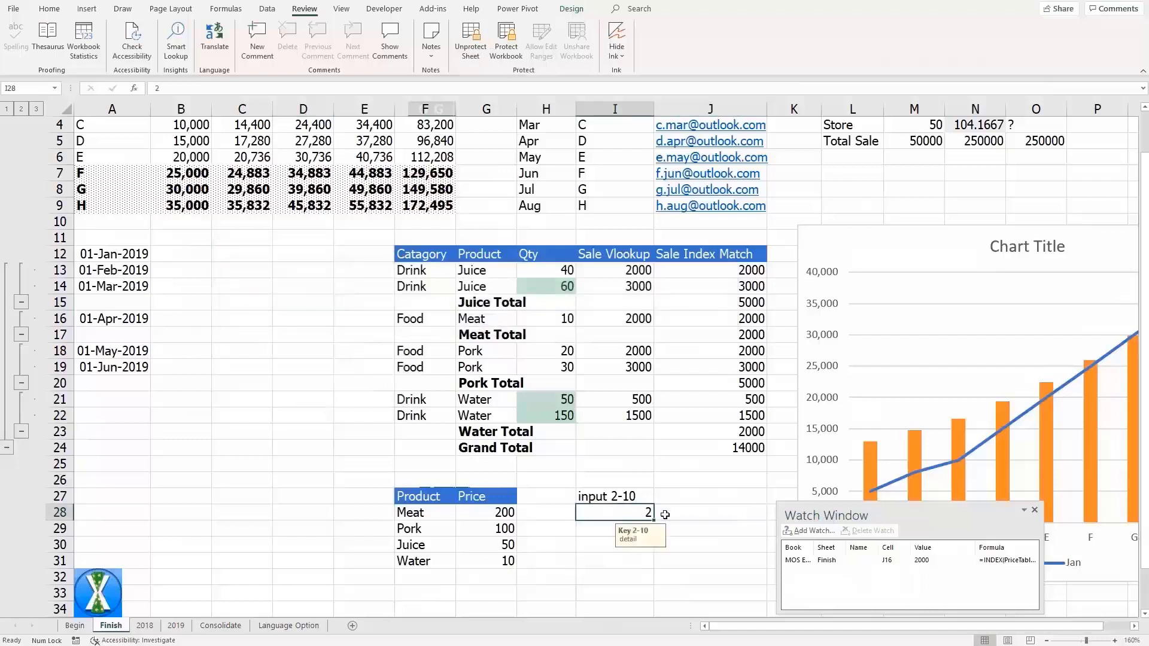
{"action": "left_click", "coordinate": [651, 529]}
{"action": "type", "text": "2"}
{"action": "key", "text": "Return"}
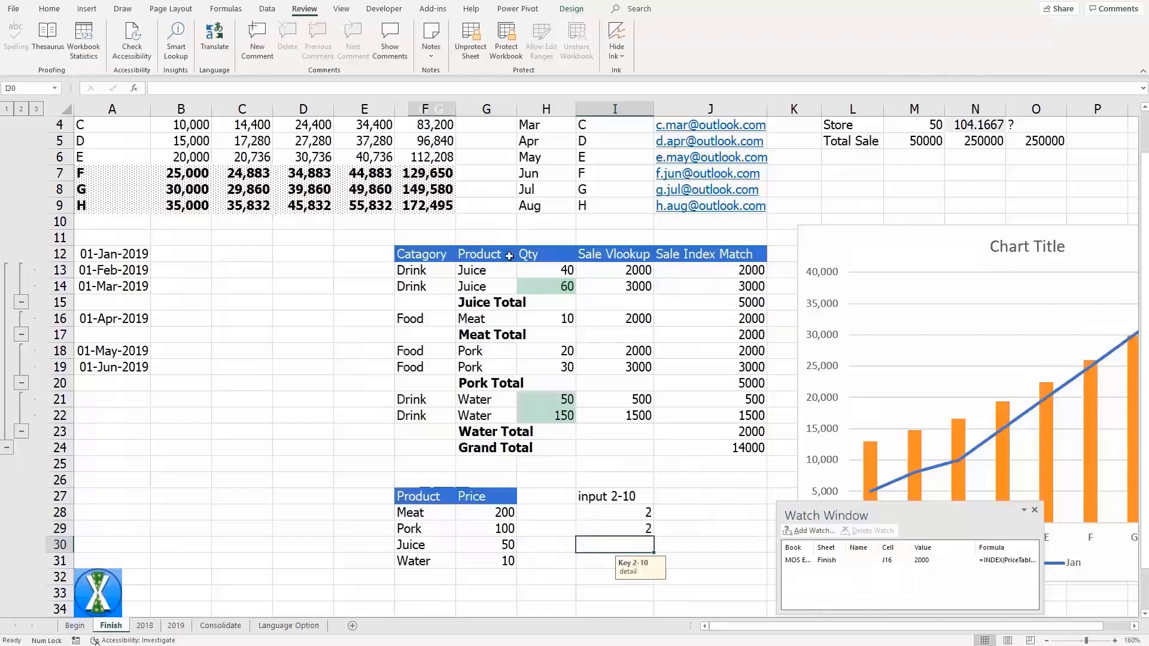
{"action": "left_click", "coordinate": [473, 51]}
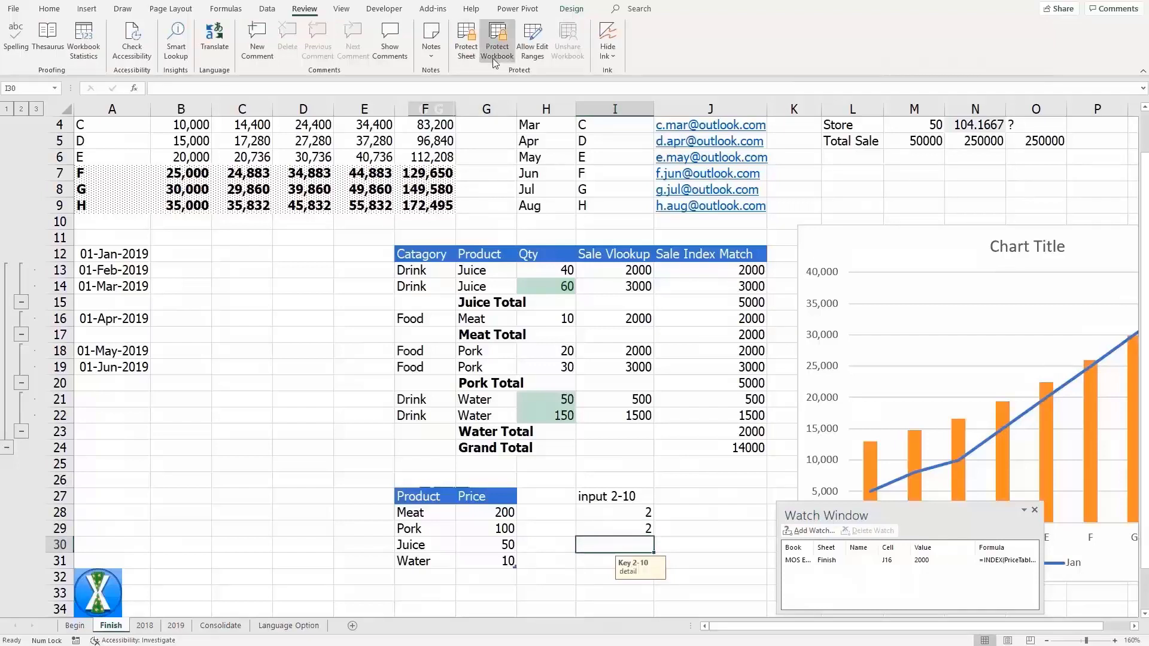
{"action": "left_click", "coordinate": [287, 448]}
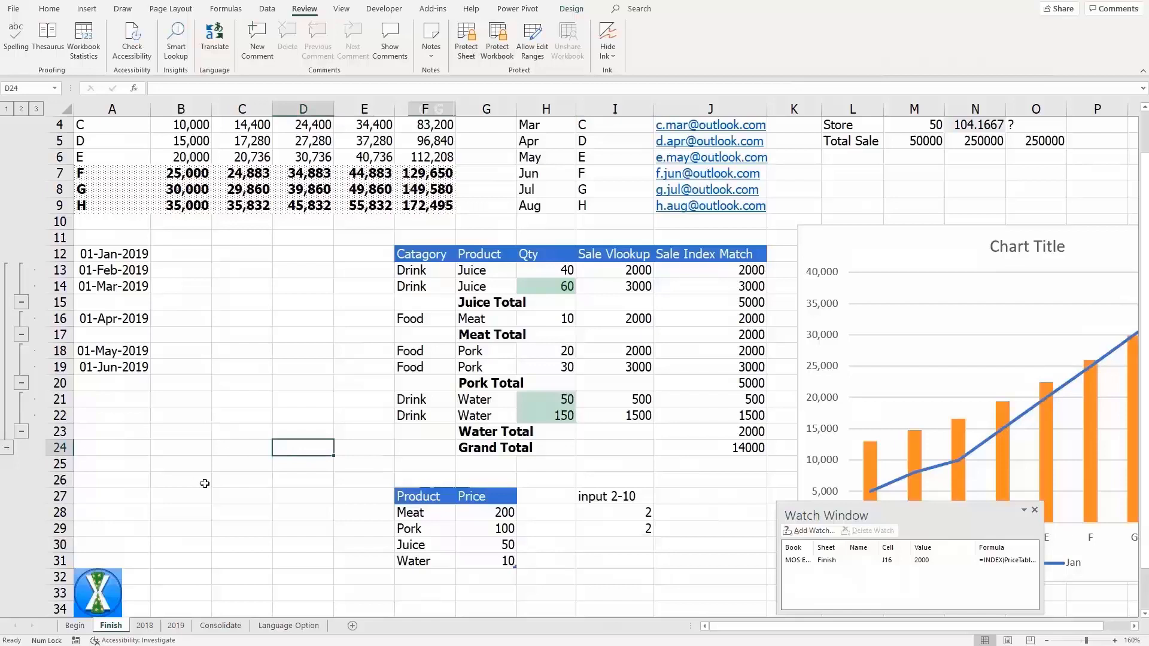
{"action": "key", "text": "alt"}
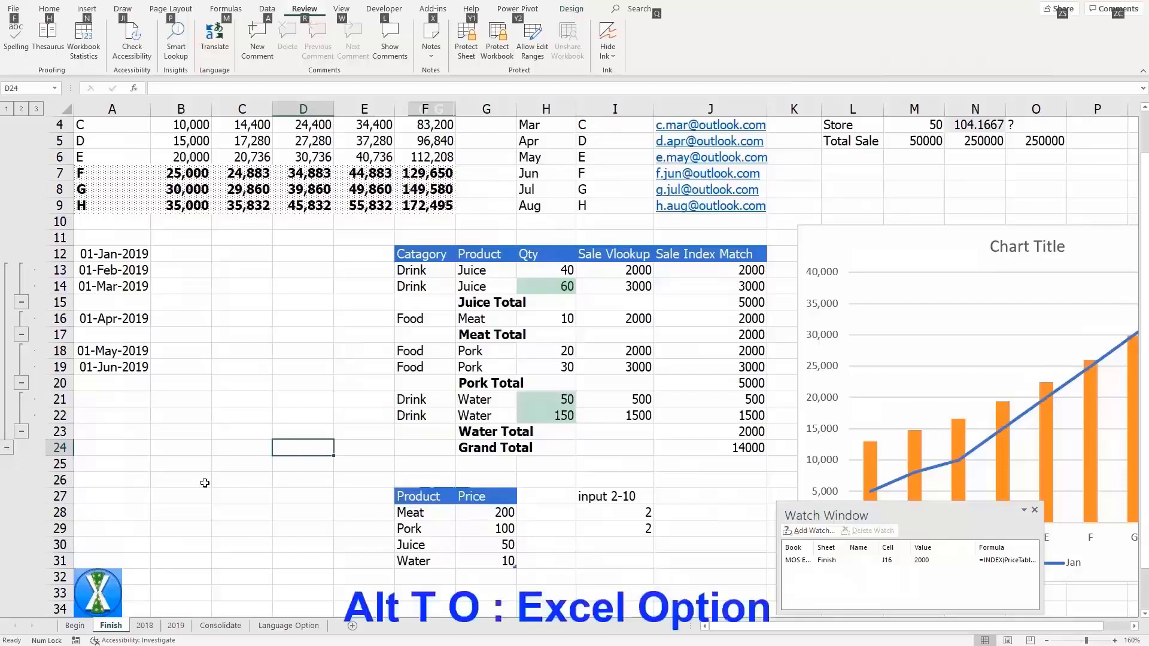
{"action": "key", "text": "t"}
{"action": "key", "text": "o"}
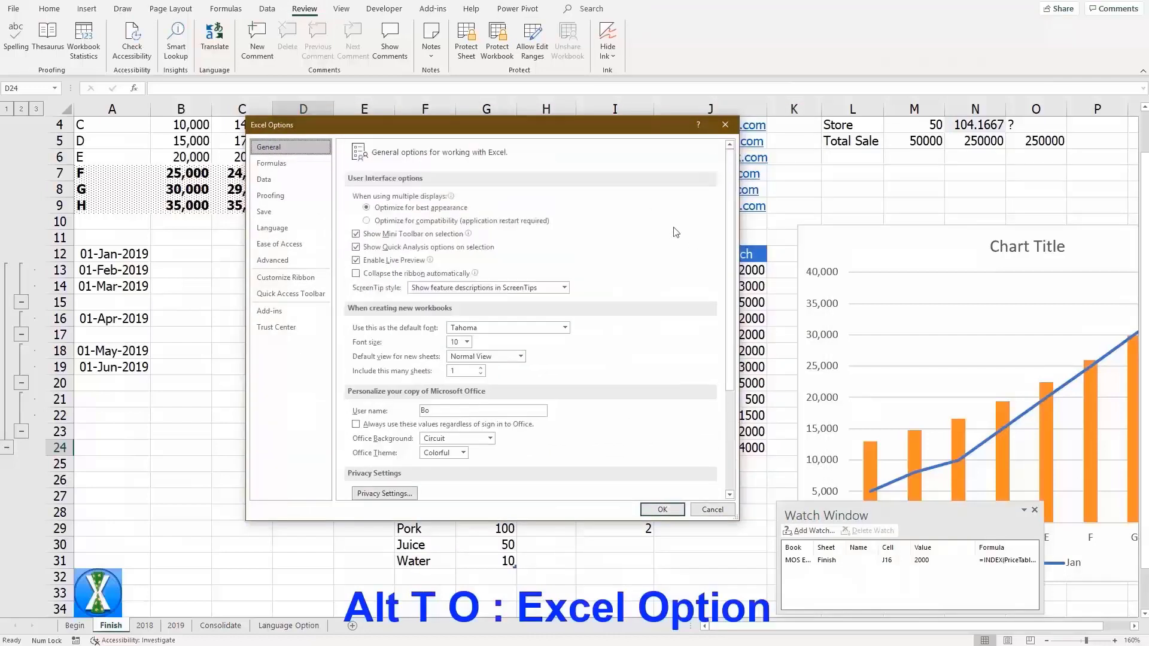
{"action": "left_click", "coordinate": [289, 164]}
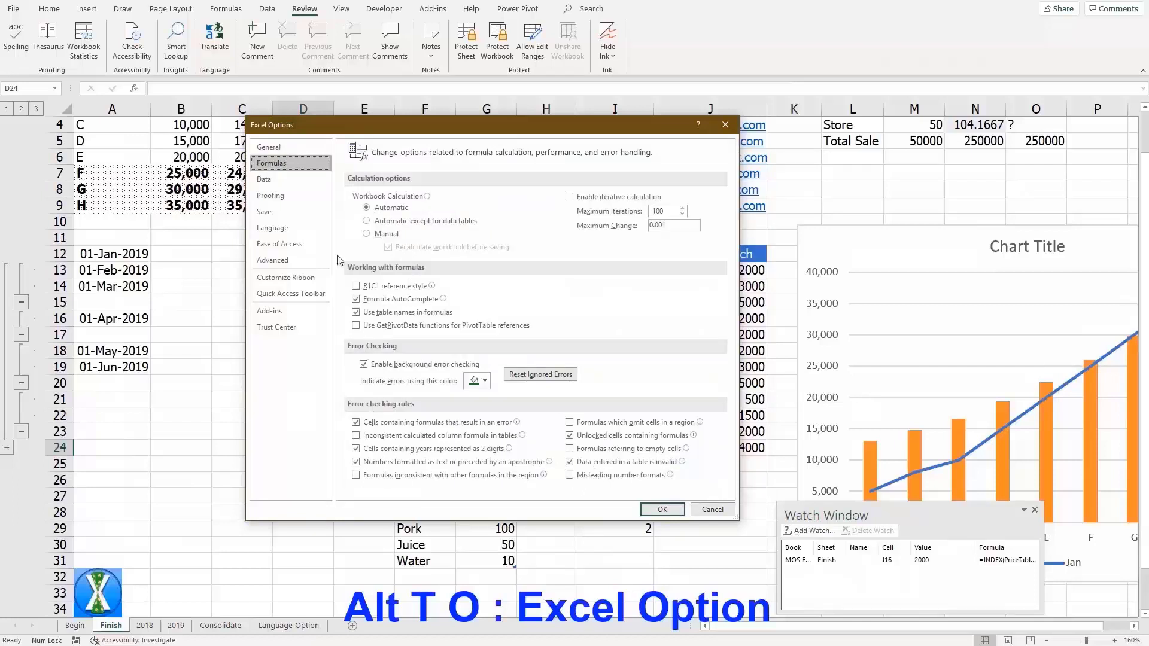
{"action": "left_click", "coordinate": [306, 197]}
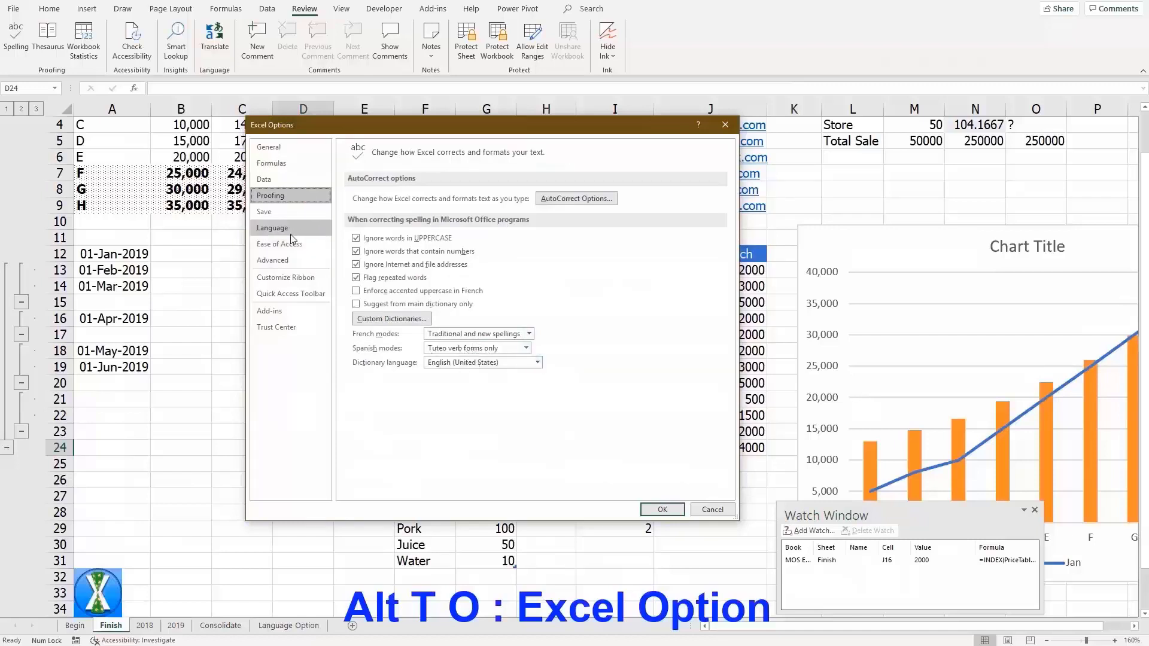
{"action": "left_click", "coordinate": [281, 327]}
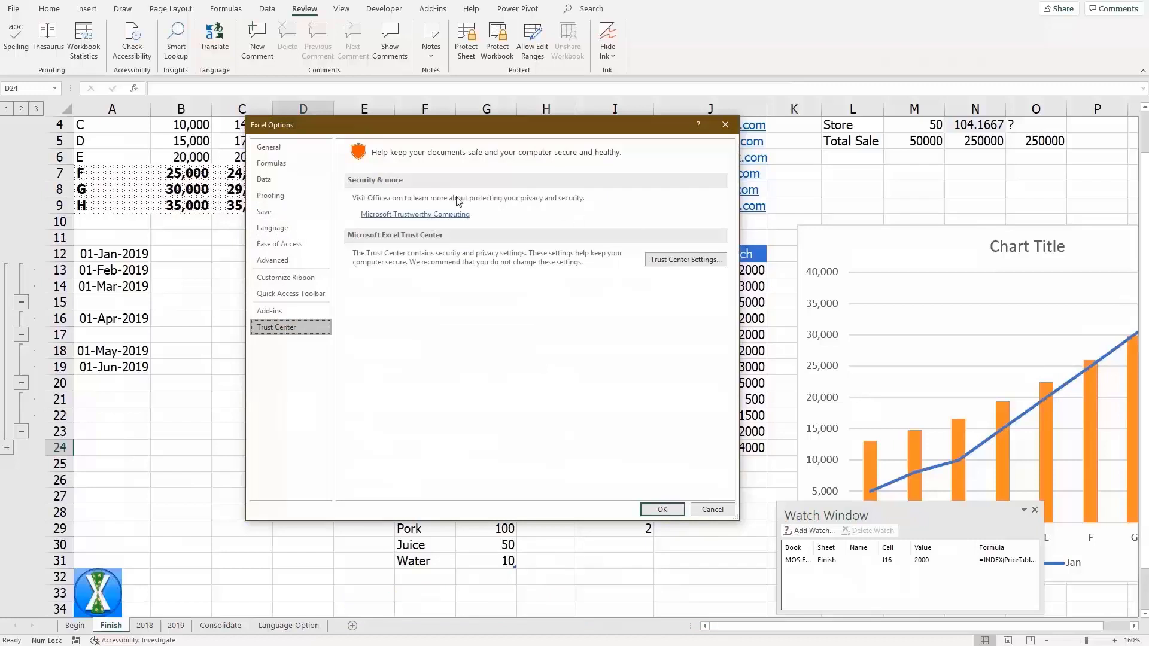
{"action": "left_click", "coordinate": [667, 261]}
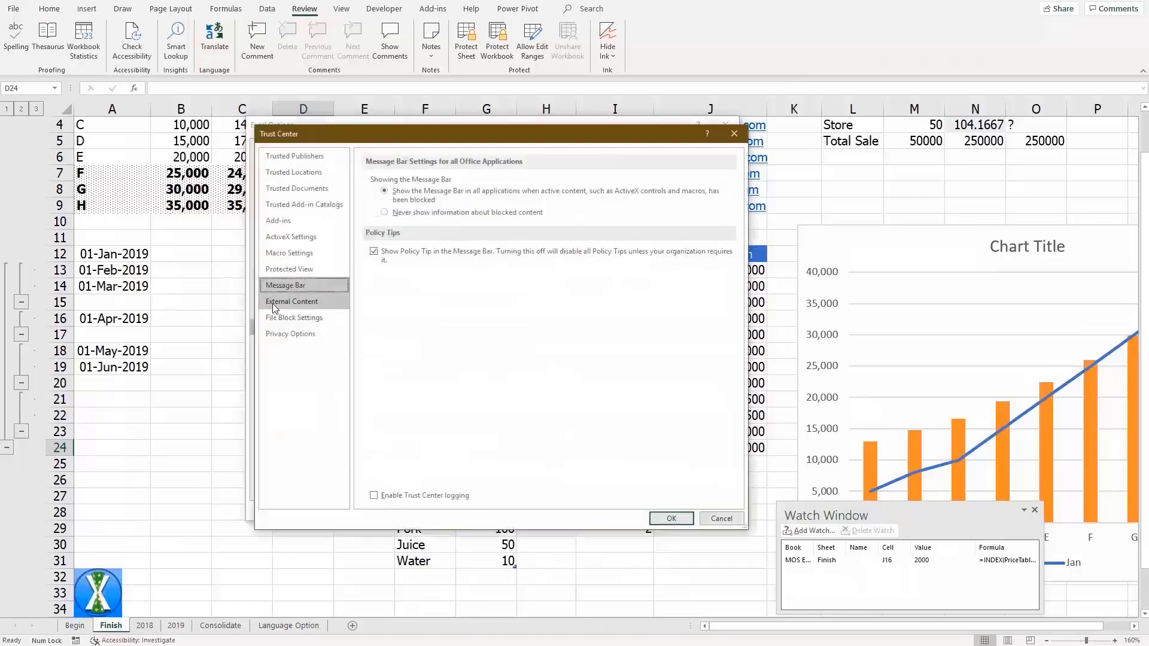
{"action": "left_click", "coordinate": [301, 254]}
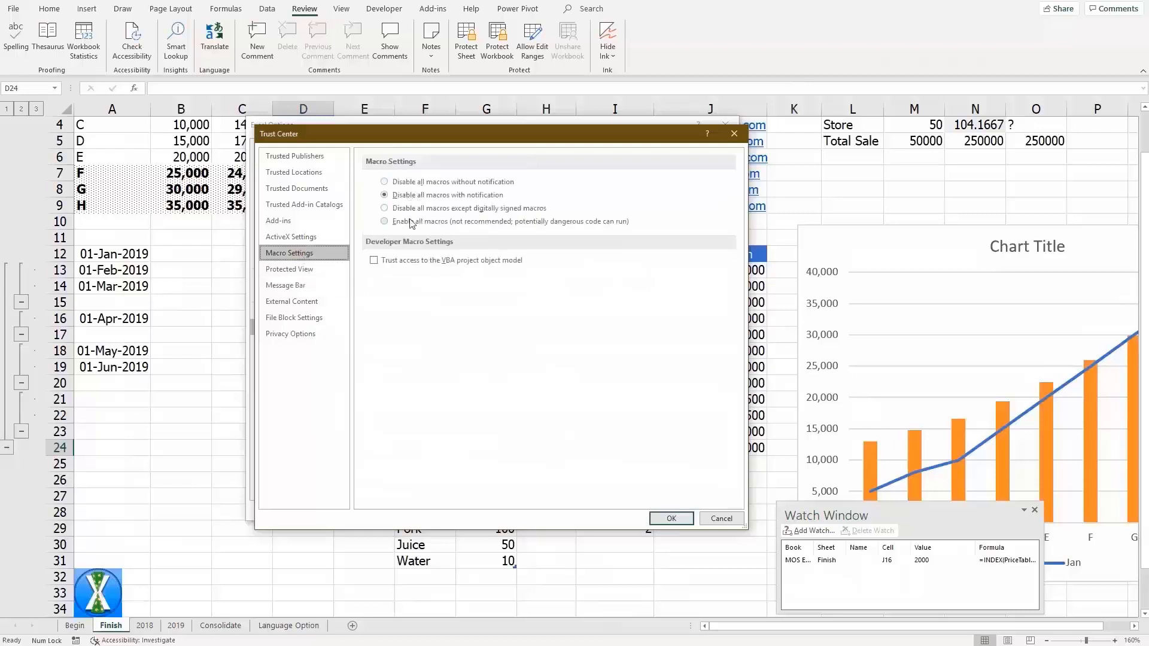
{"action": "left_click", "coordinate": [668, 517]}
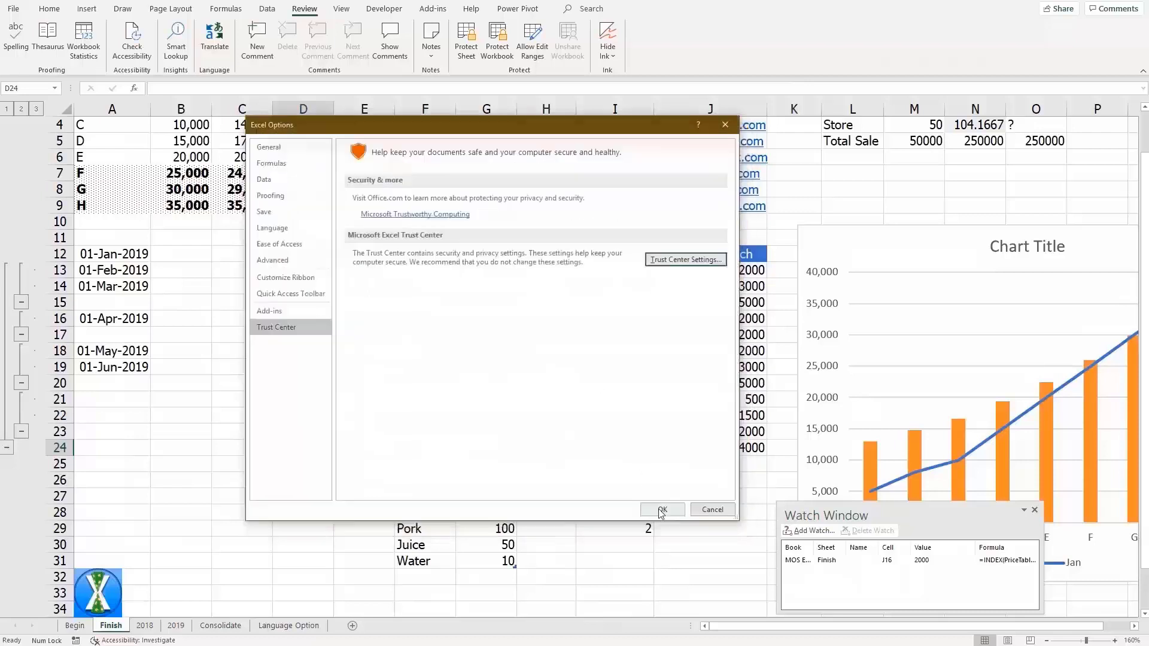
{"action": "left_click", "coordinate": [277, 230]}
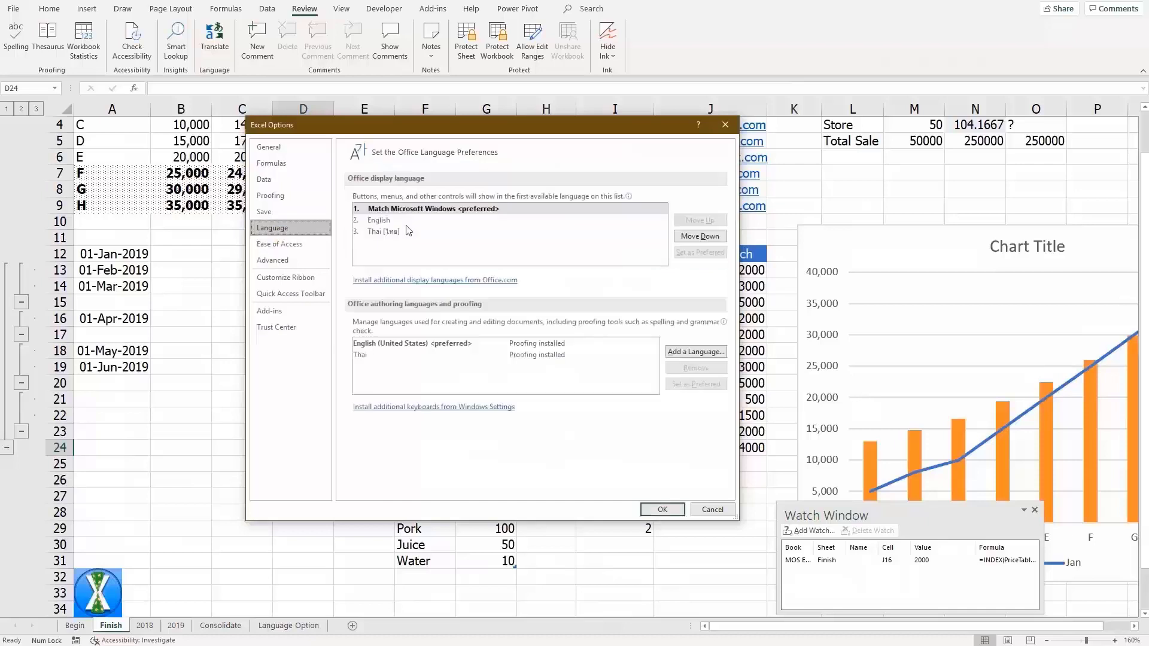
{"action": "left_click", "coordinate": [712, 509]}
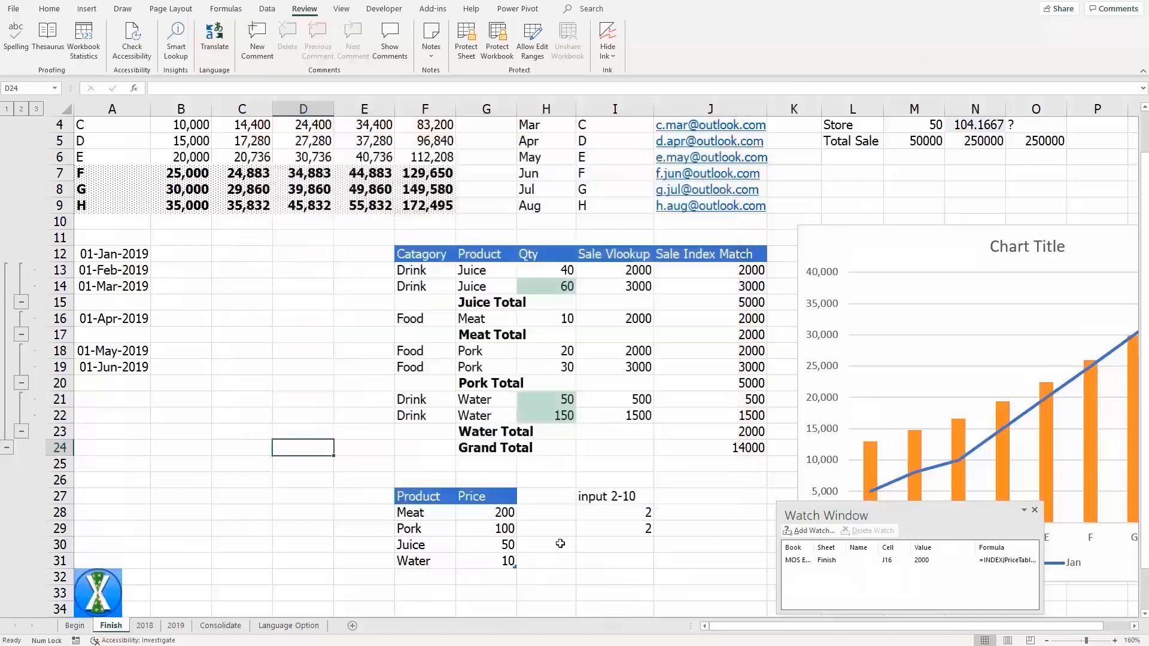
- Insert an empty PivotTable on the Language Option sheet at cell F1
{"action": "left_click", "coordinate": [296, 625]}
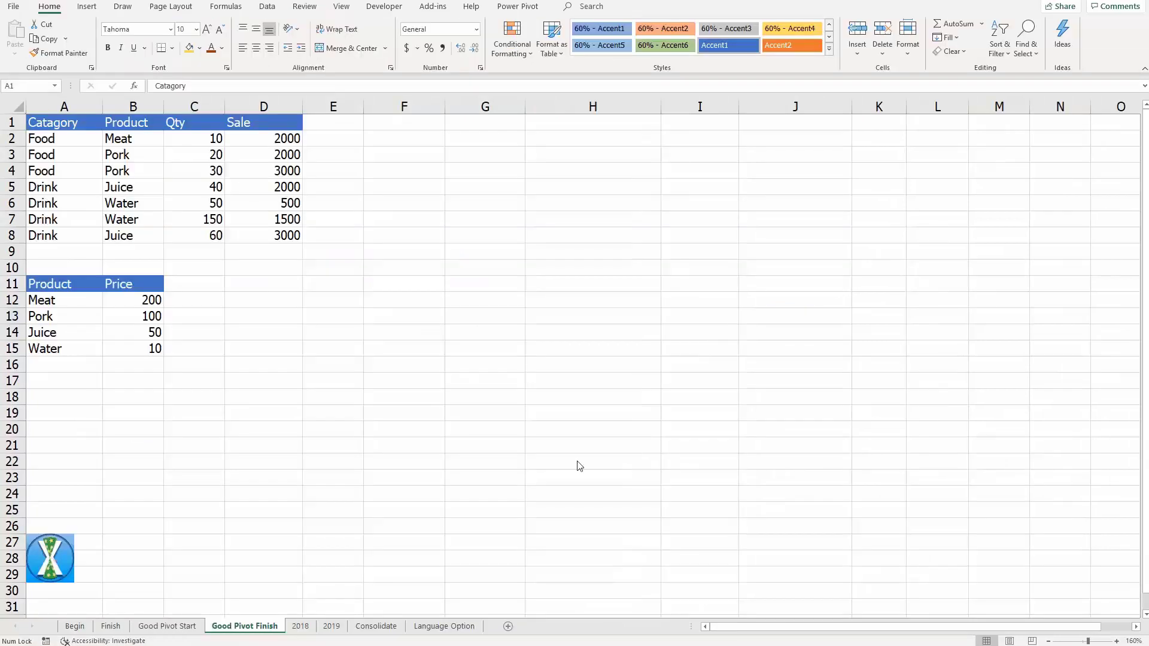
{"action": "key", "text": "alt"}
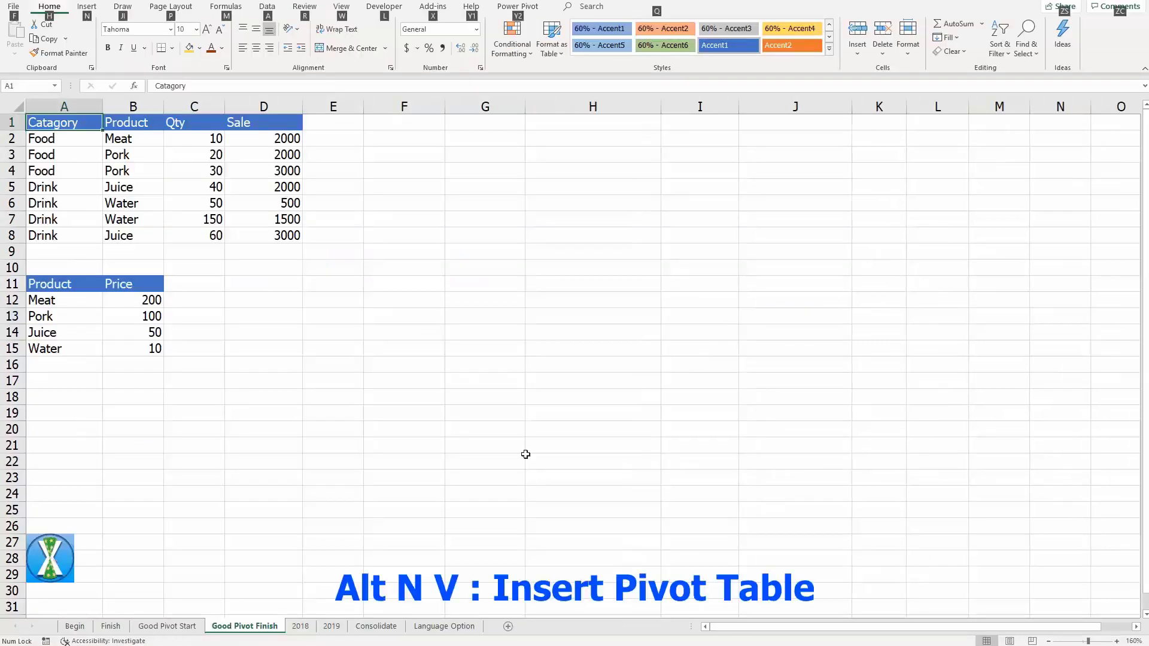
{"action": "key", "text": "n"}
{"action": "key", "text": "v"}
{"action": "left_click", "coordinate": [456, 375]}
{"action": "left_click", "coordinate": [411, 127]}
{"action": "left_click", "coordinate": [545, 430]}
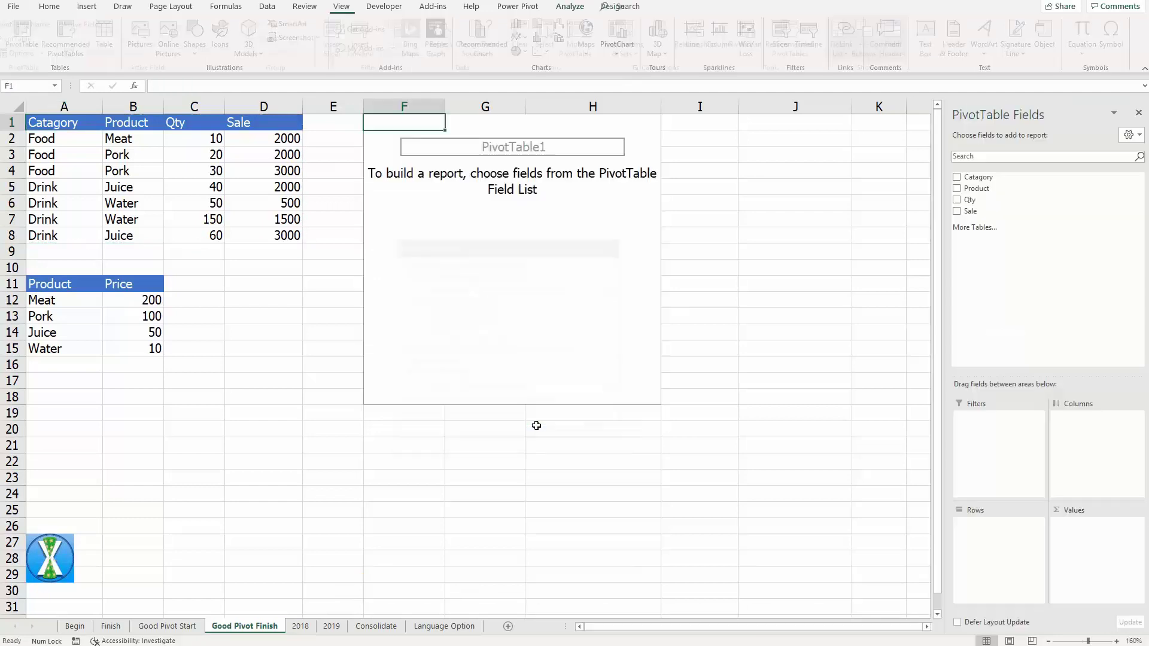
- Sum Sale by Catagory and Product, with Product rows nested under each Catagory
{"action": "left_click", "coordinate": [957, 177]}
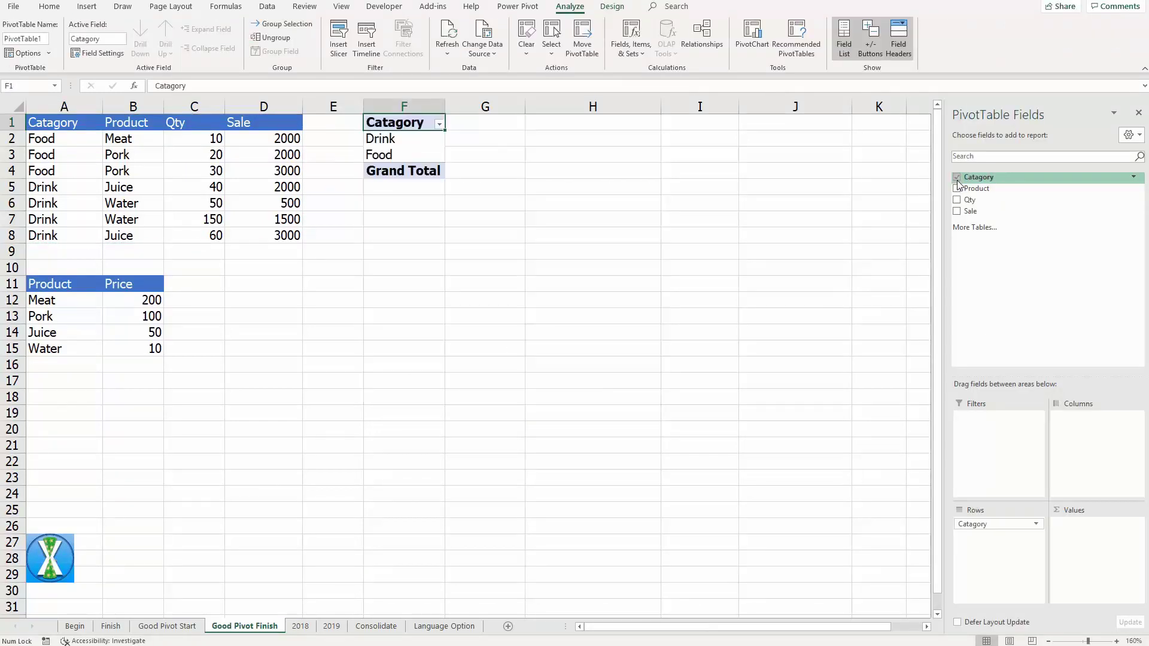
{"action": "left_click", "coordinate": [957, 188]}
{"action": "left_click", "coordinate": [957, 212]}
{"action": "left_click_drag", "start_coordinate": [993, 524], "coordinate": [1078, 422]}
{"action": "mouse_move", "coordinate": [994, 536]}
{"action": "left_mouse_down"}
{"action": "mouse_move", "coordinate": [1058, 489]}
{"action": "mouse_move", "coordinate": [1068, 419]}
{"action": "mouse_move", "coordinate": [1000, 530]}
{"action": "left_mouse_up"}
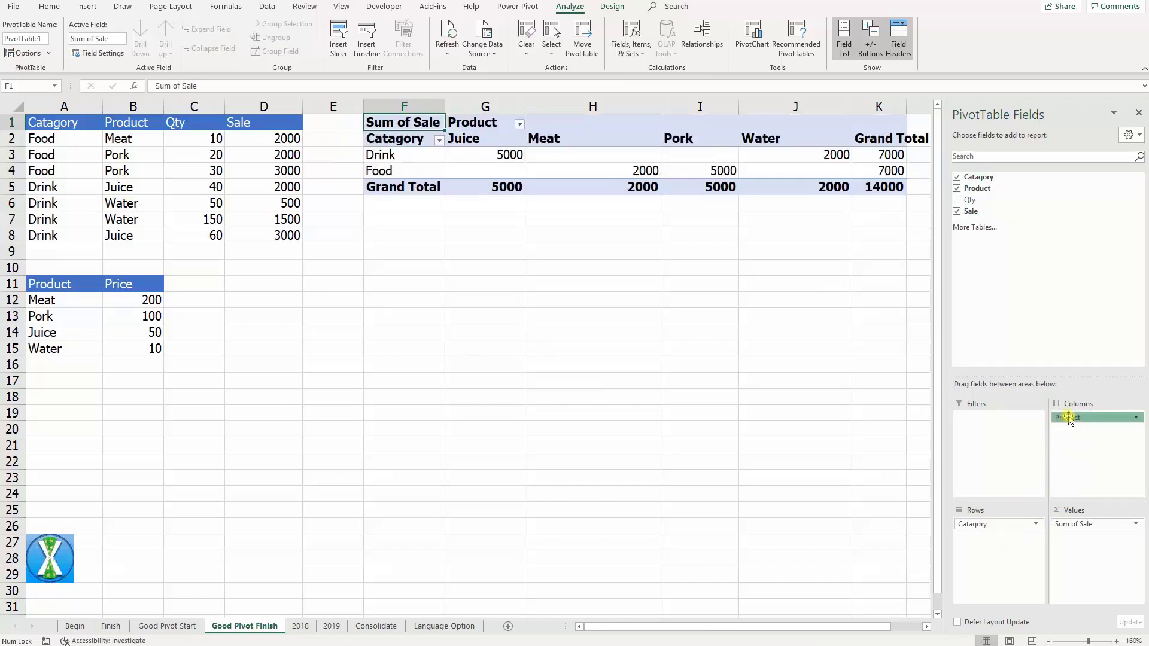
{"action": "left_click_drag", "start_coordinate": [1069, 418], "coordinate": [1007, 555]}
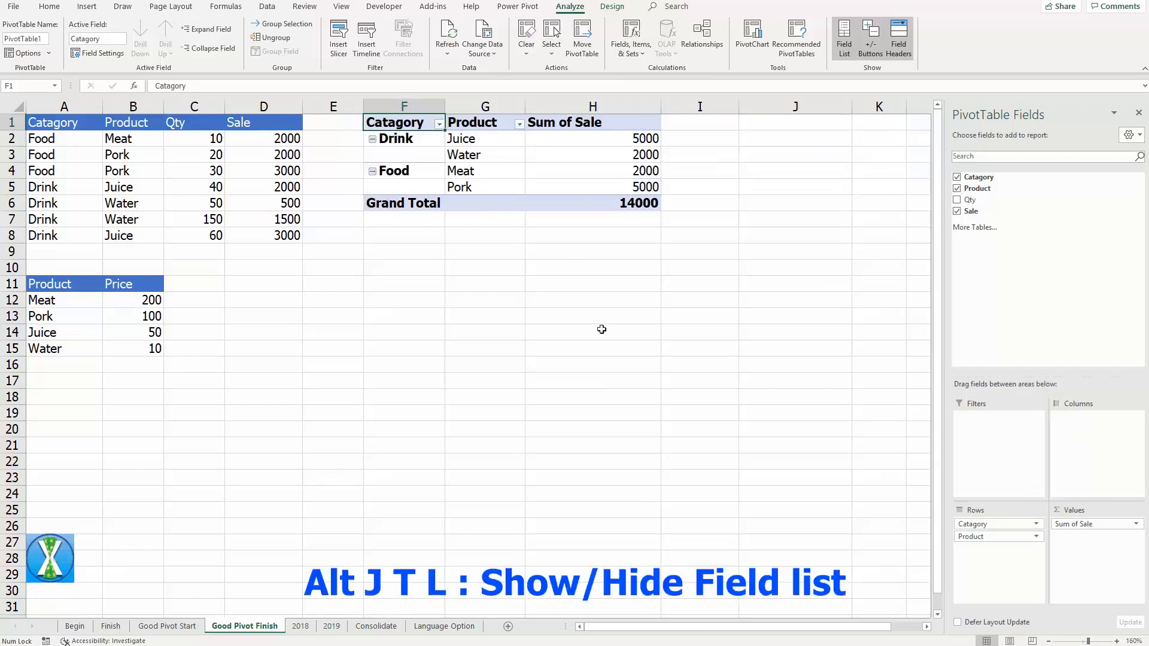
- Toggle the PivotTable Fields list off with Alt J T L, then begin toggling it back
{"action": "key", "text": "alt+j"}
{"action": "key", "text": "t"}
{"action": "key", "text": "l"}
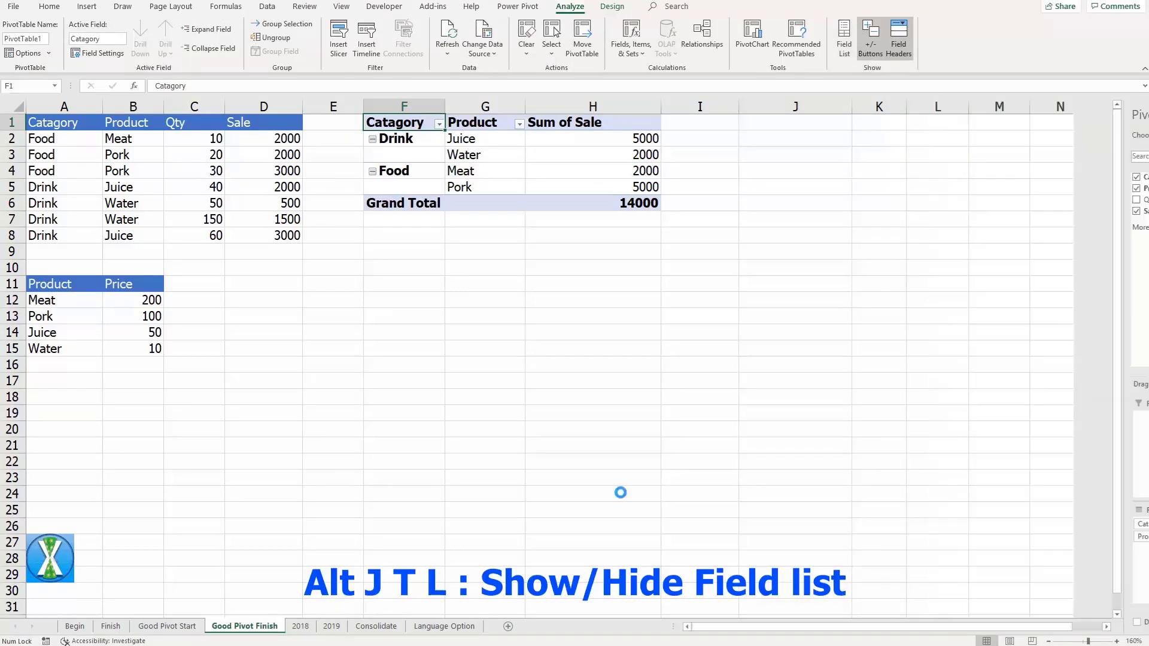
{"action": "key", "text": "alt"}
- Show the PivotTable Fields list again with Alt J T L
{"action": "key", "text": "j"}
{"action": "key", "text": "t"}
{"action": "key", "text": "l"}
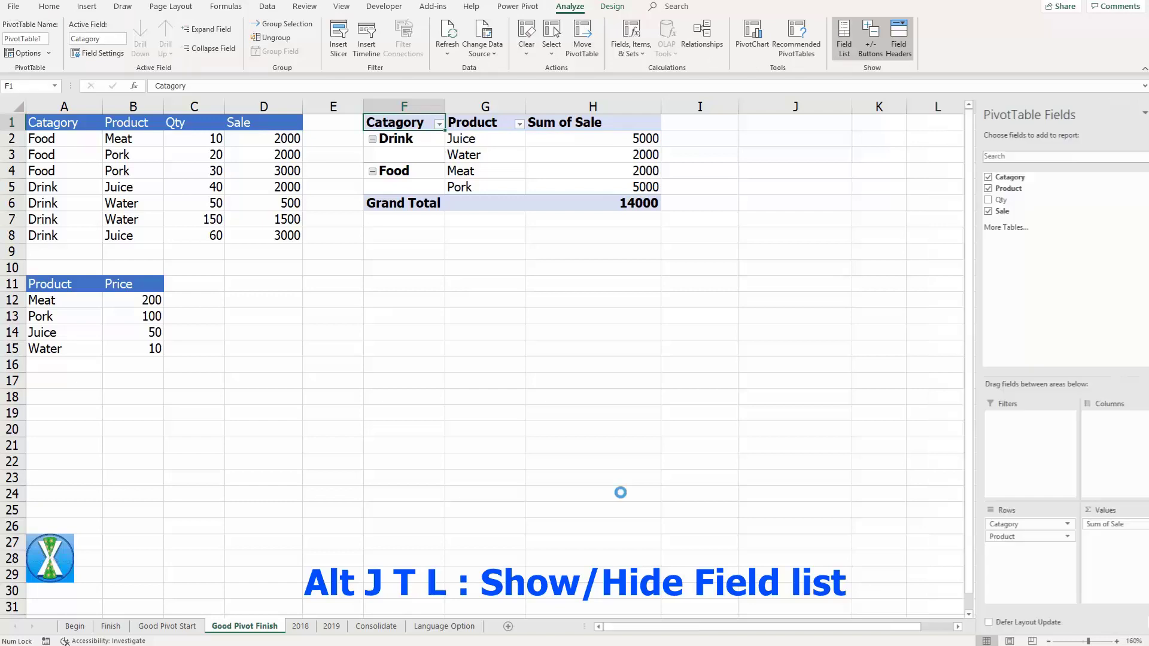
- Add calculated field Target as =Sale*1.20, giving a Sum of Target column totalling 16800
{"action": "key", "text": "alt"}
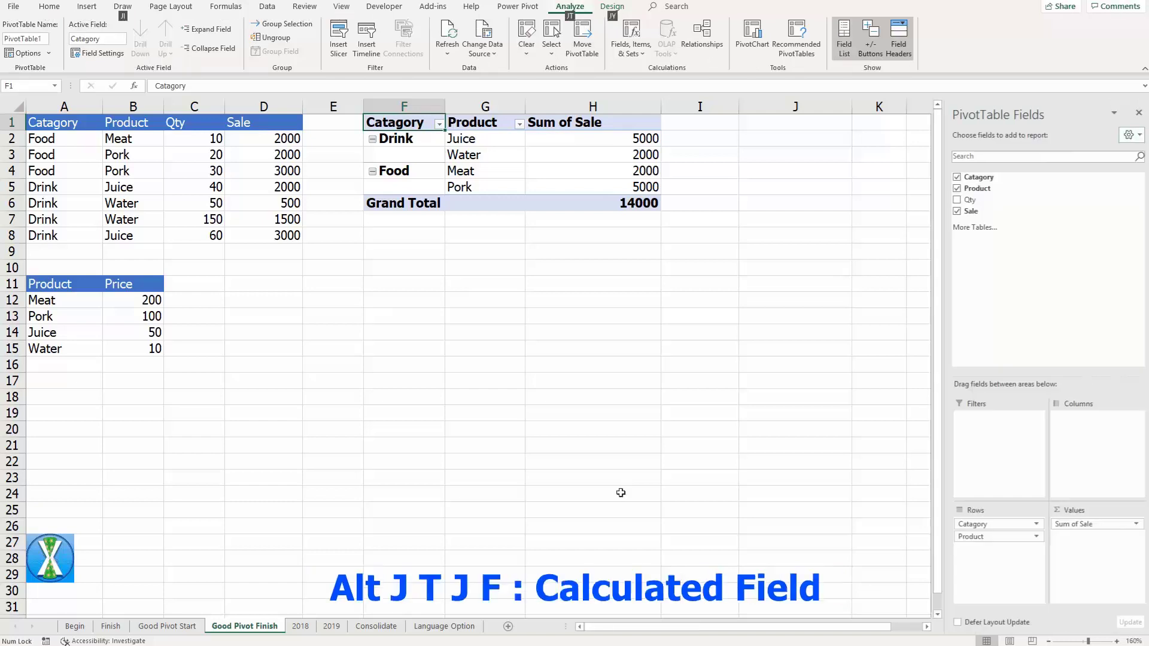
{"action": "key", "text": "j"}
{"action": "key", "text": "t"}
{"action": "key", "text": "j"}
{"action": "type", "text": "f"}
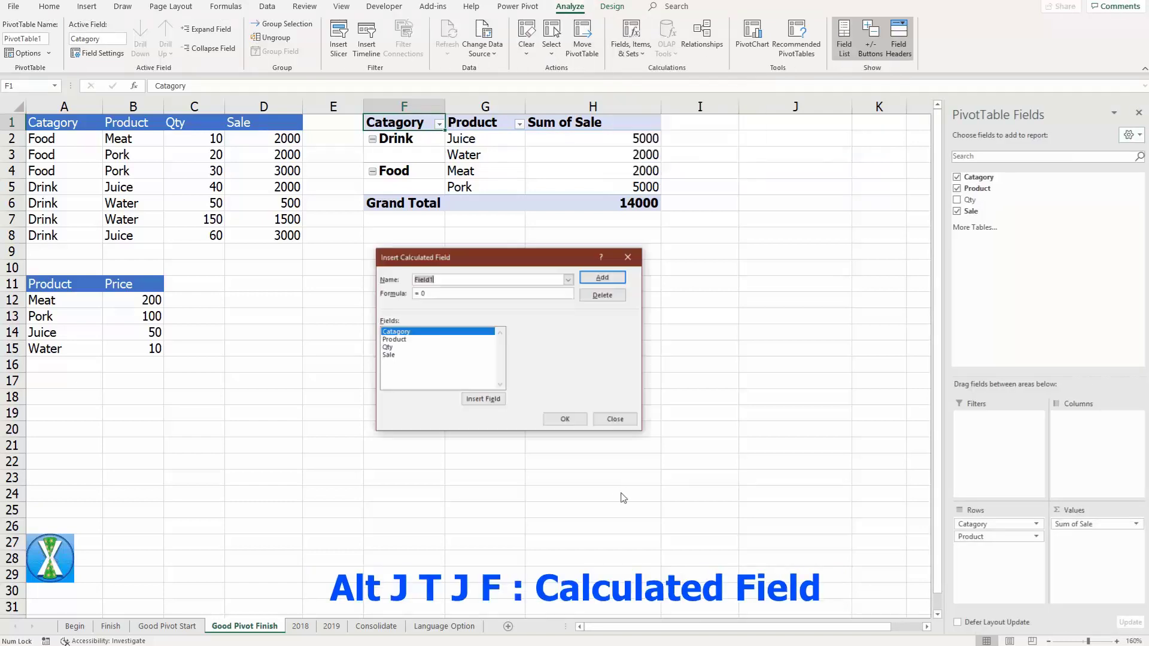
{"action": "type", "text": "Target"}
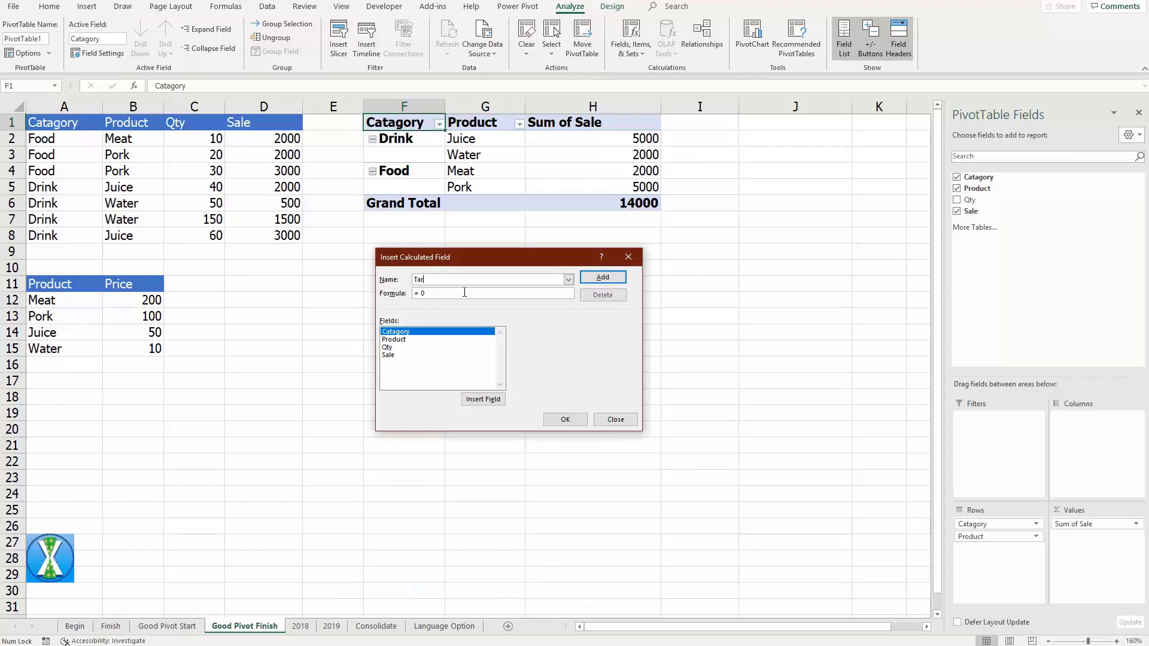
{"action": "double_click", "coordinate": [394, 355]}
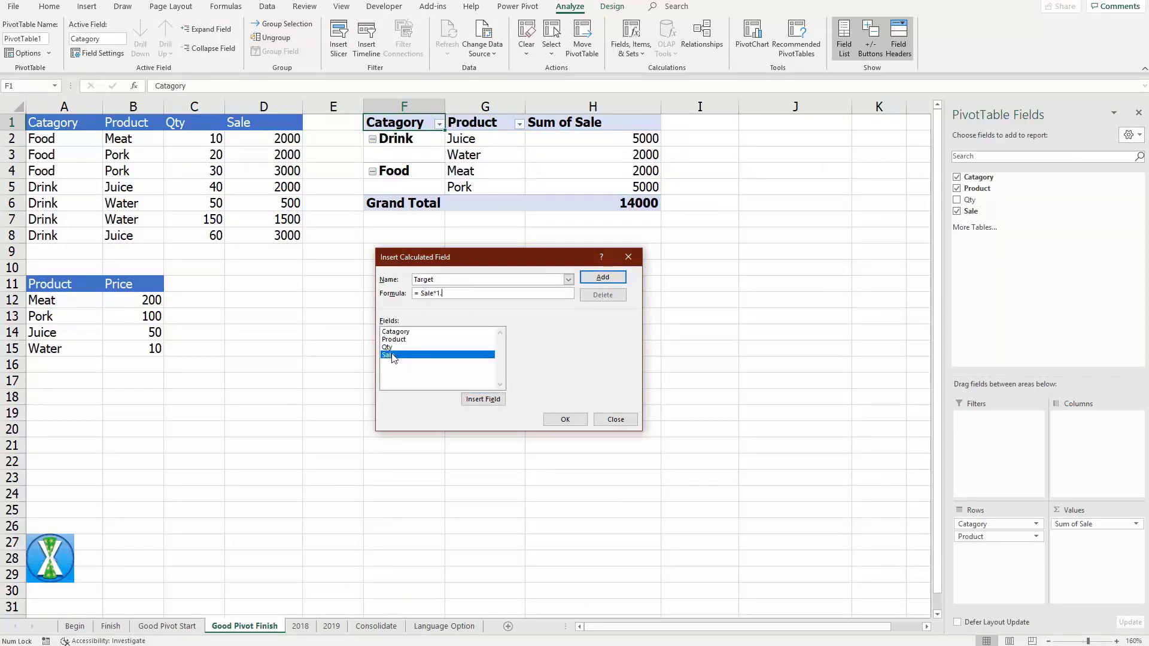
{"action": "left_click", "coordinate": [566, 419]}
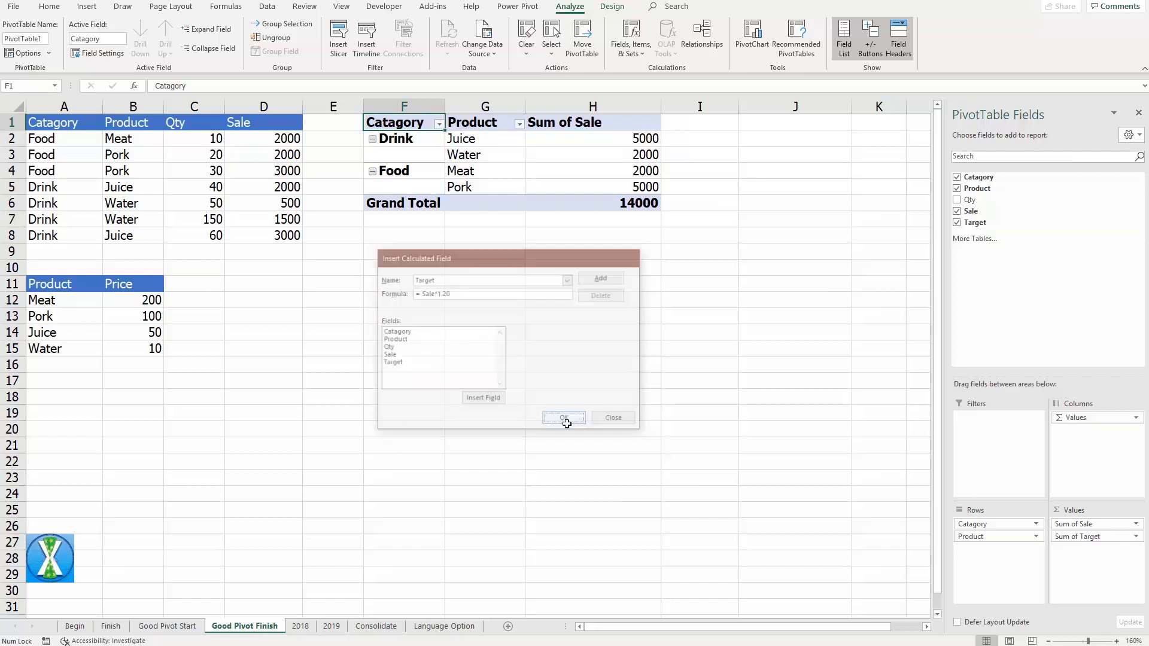
{"action": "key", "text": "alt+j"}
- Insert a Catagory slicer right of the pivot, test Drink and Food, then clear the filter
{"action": "key", "text": "t"}
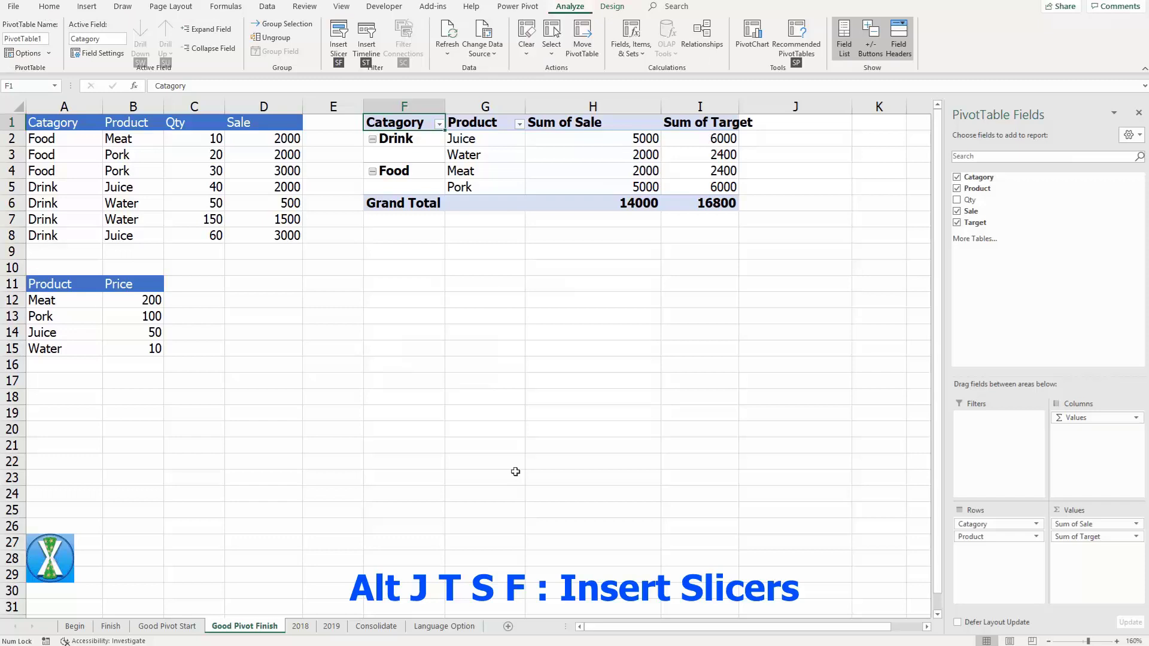
{"action": "key", "text": "f"}
{"action": "left_click", "coordinate": [451, 266]}
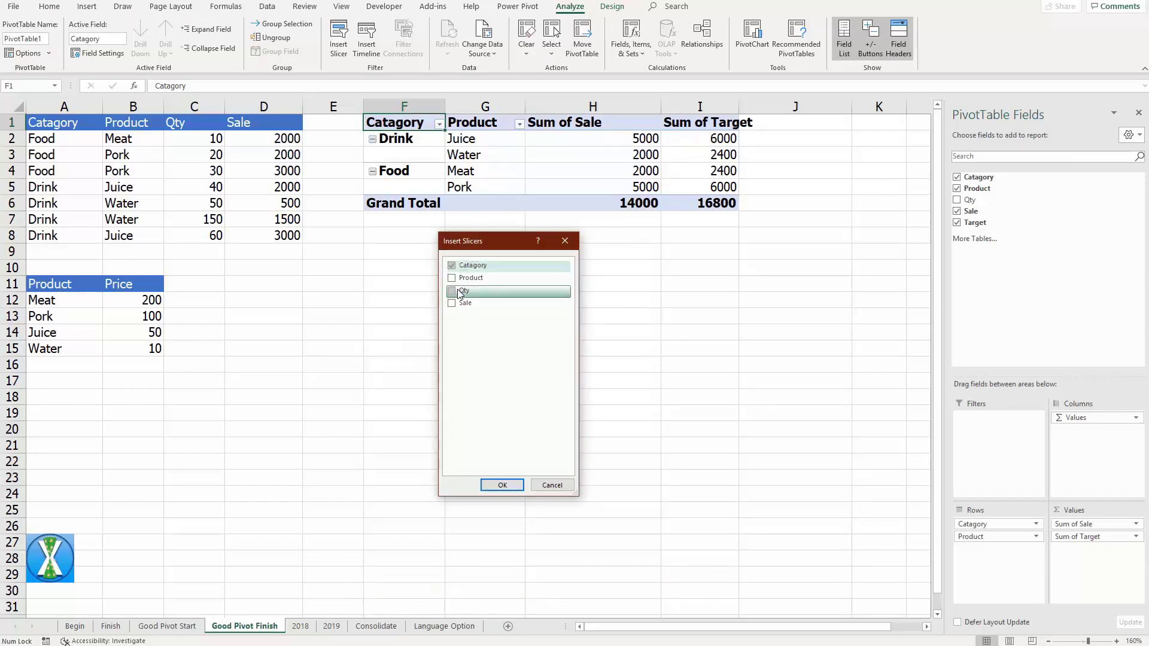
{"action": "left_click", "coordinate": [502, 485]}
{"action": "left_click_drag", "start_coordinate": [536, 262], "coordinate": [845, 254]}
{"action": "left_click", "coordinate": [760, 274]}
{"action": "left_click", "coordinate": [763, 300]}
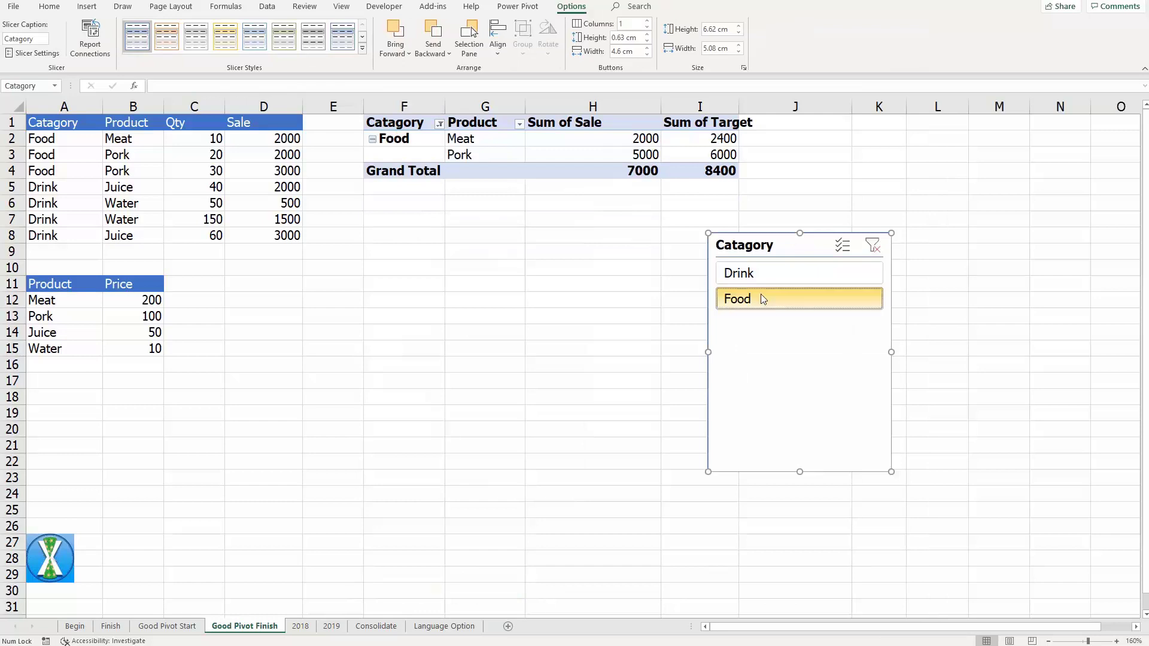
{"action": "left_click", "coordinate": [872, 248]}
{"action": "left_click_drag", "start_coordinate": [811, 251], "coordinate": [847, 242]}
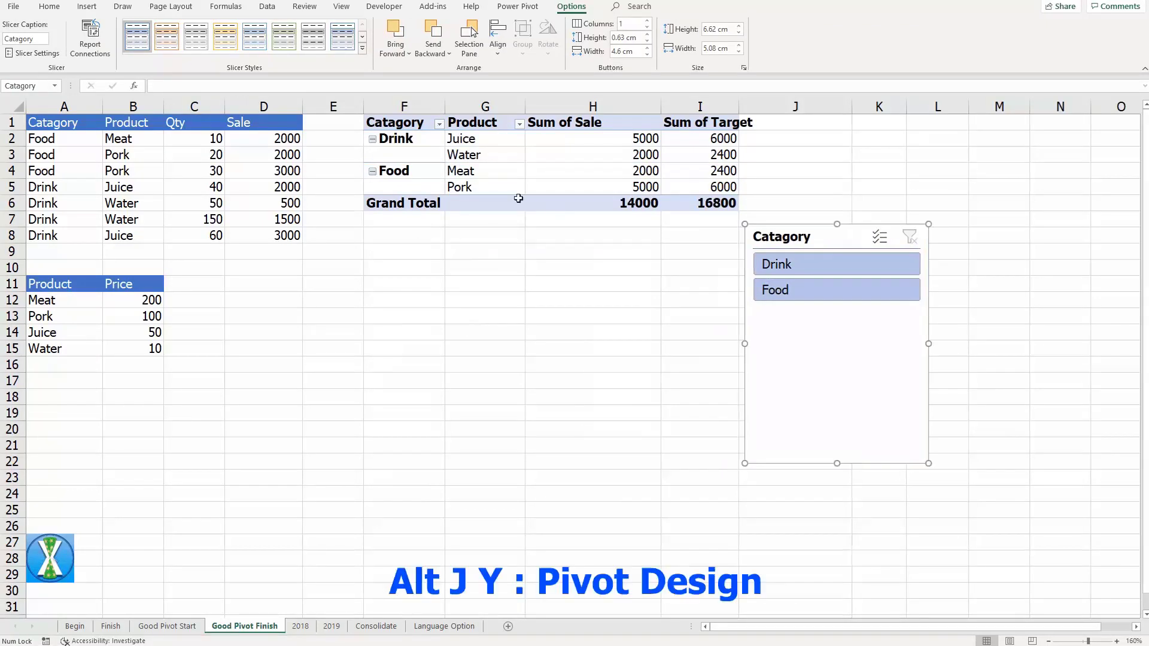
{"action": "left_click", "coordinate": [485, 188]}
{"action": "key", "text": "alt"}
{"action": "key", "text": "j"}
{"action": "key", "text": "y"}
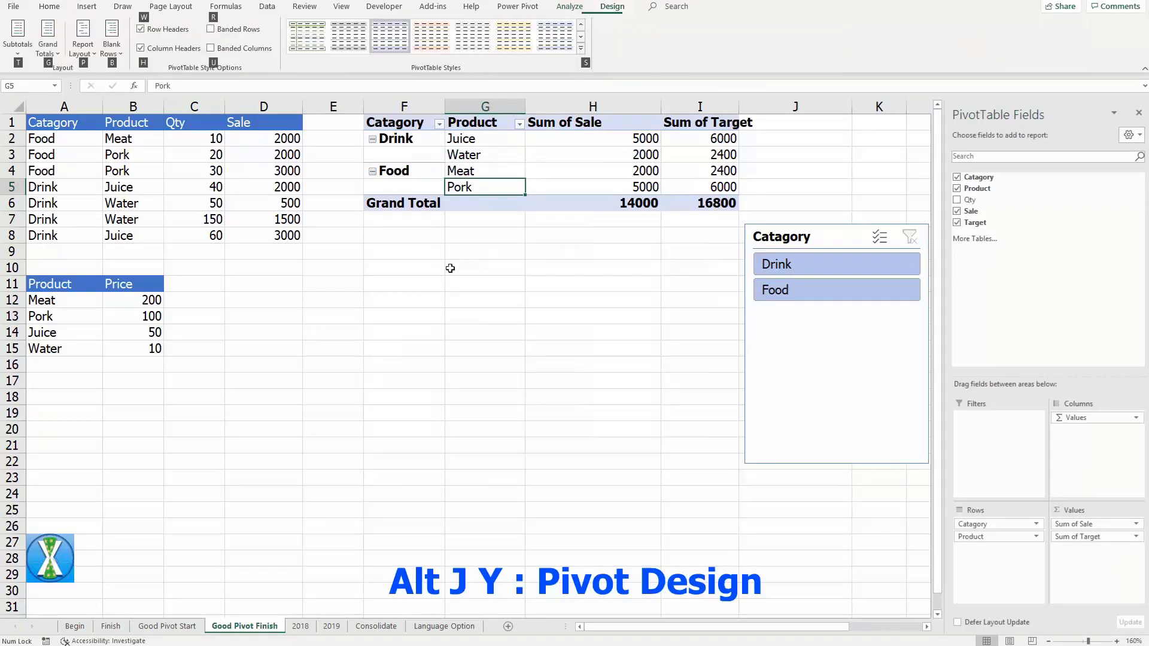
{"action": "key", "text": "t"}
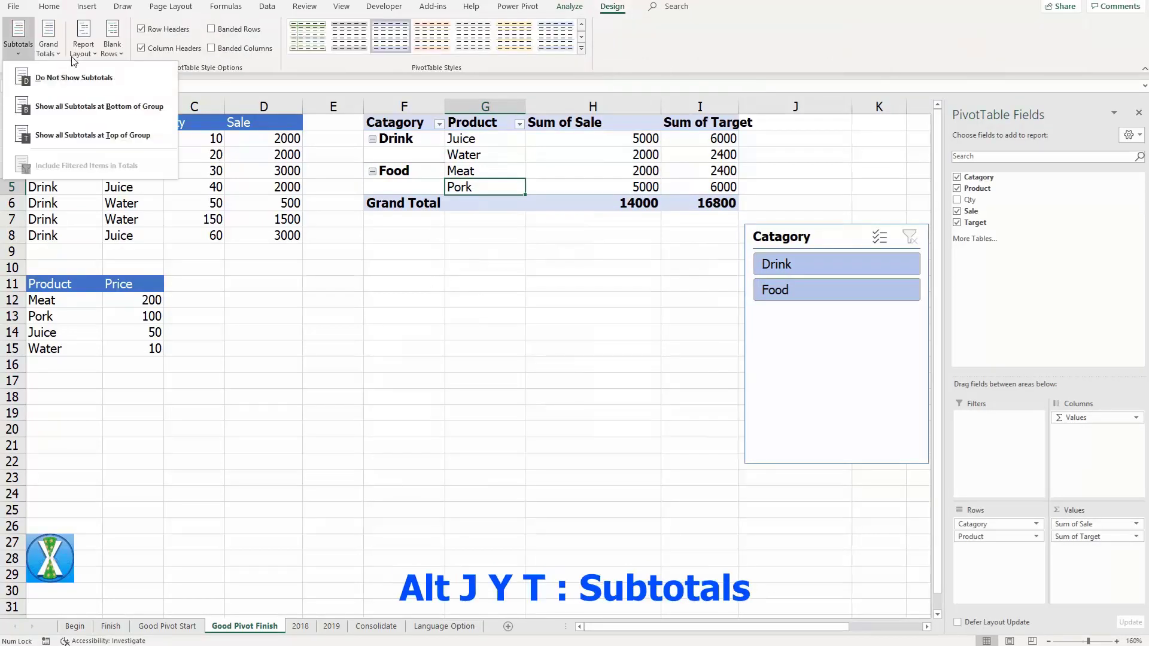
{"action": "left_click", "coordinate": [75, 110]}
{"action": "left_click", "coordinate": [18, 39]}
{"action": "left_click", "coordinate": [78, 77]}
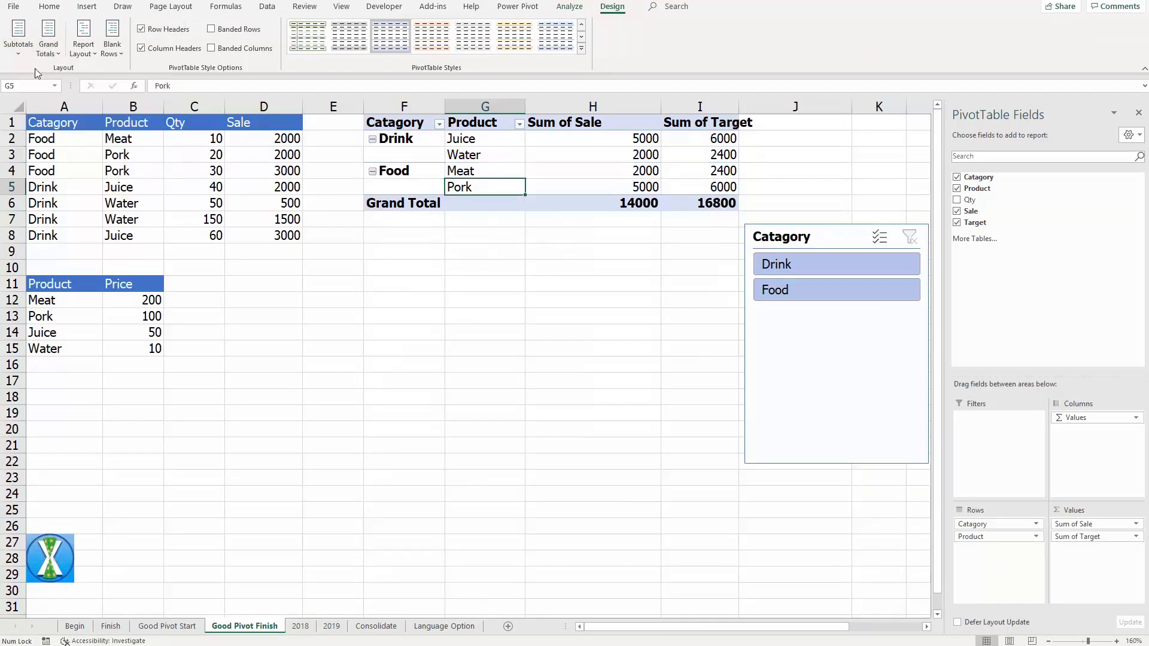
{"action": "left_click", "coordinate": [48, 39]}
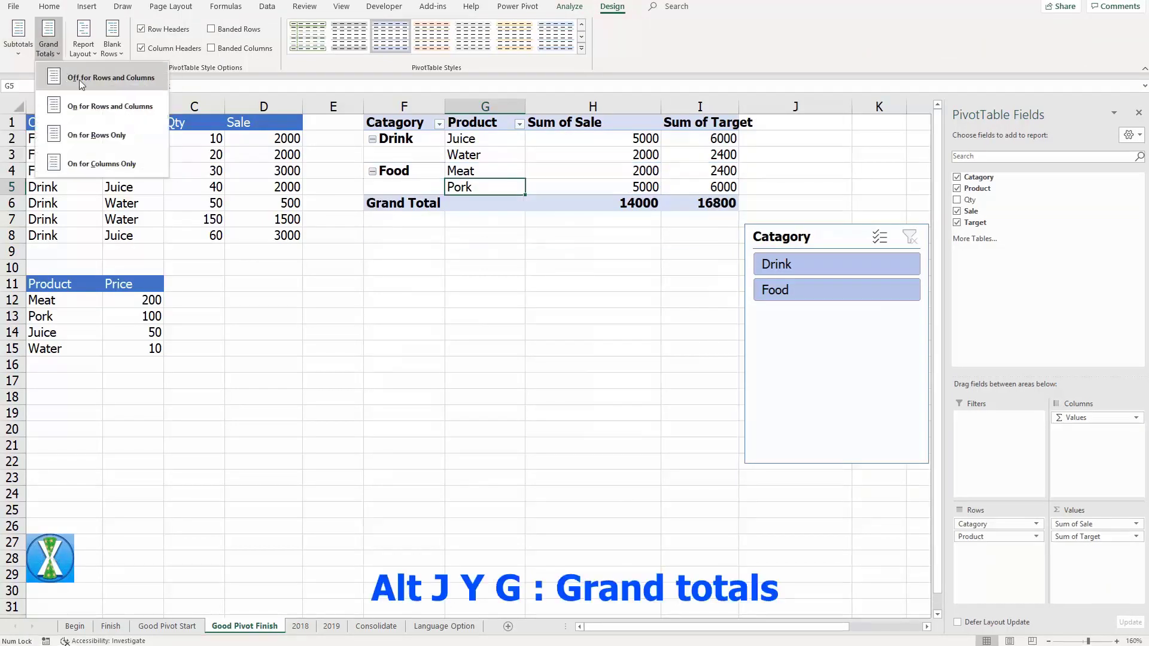
{"action": "left_click", "coordinate": [80, 78]}
{"action": "left_click", "coordinate": [54, 42]}
{"action": "left_click", "coordinate": [80, 106]}
{"action": "left_click", "coordinate": [84, 45]}
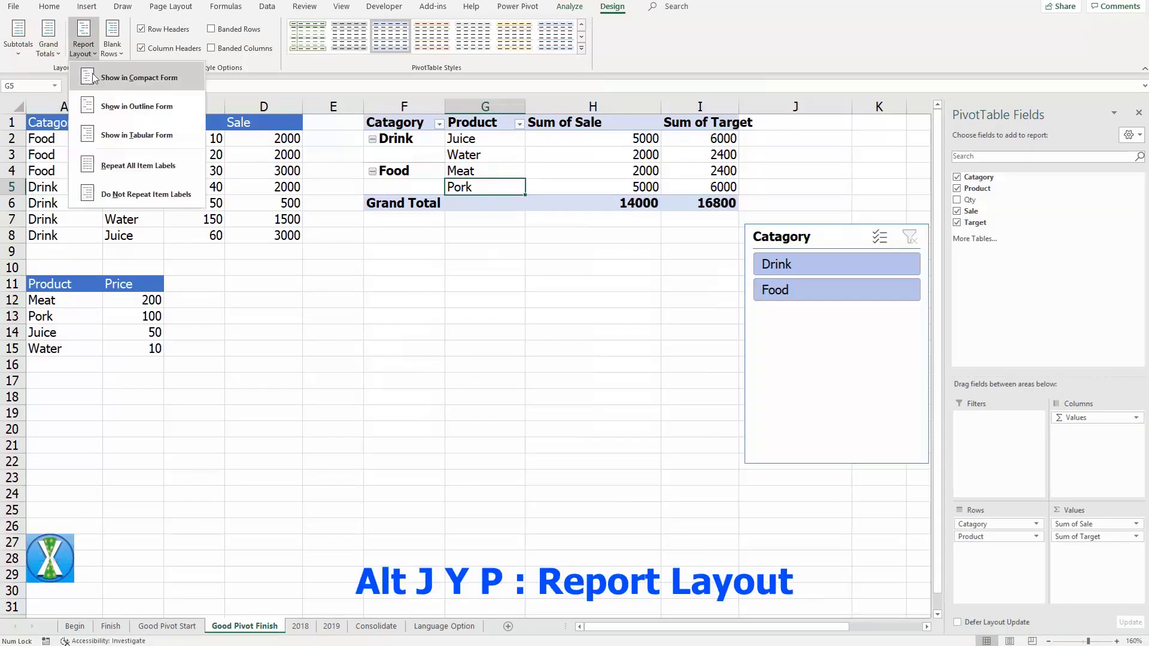
{"action": "left_click", "coordinate": [93, 78]}
{"action": "left_click", "coordinate": [86, 55]}
{"action": "left_click", "coordinate": [95, 107]}
{"action": "left_click", "coordinate": [89, 59]}
{"action": "left_click", "coordinate": [103, 133]}
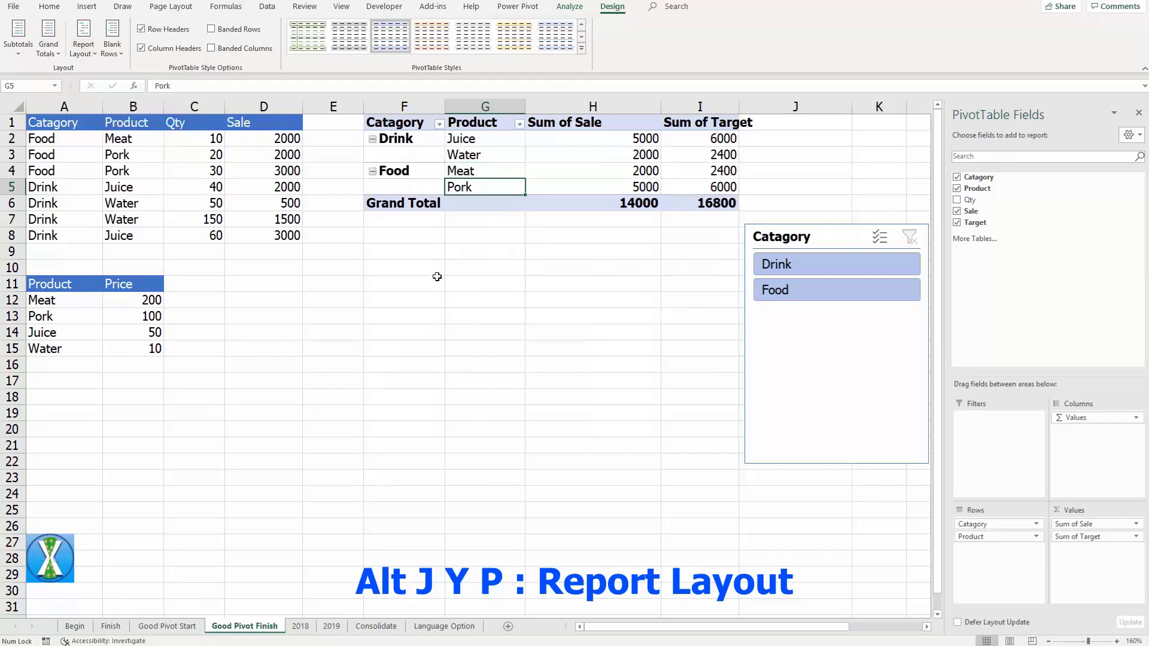
{"action": "left_click", "coordinate": [403, 186]}
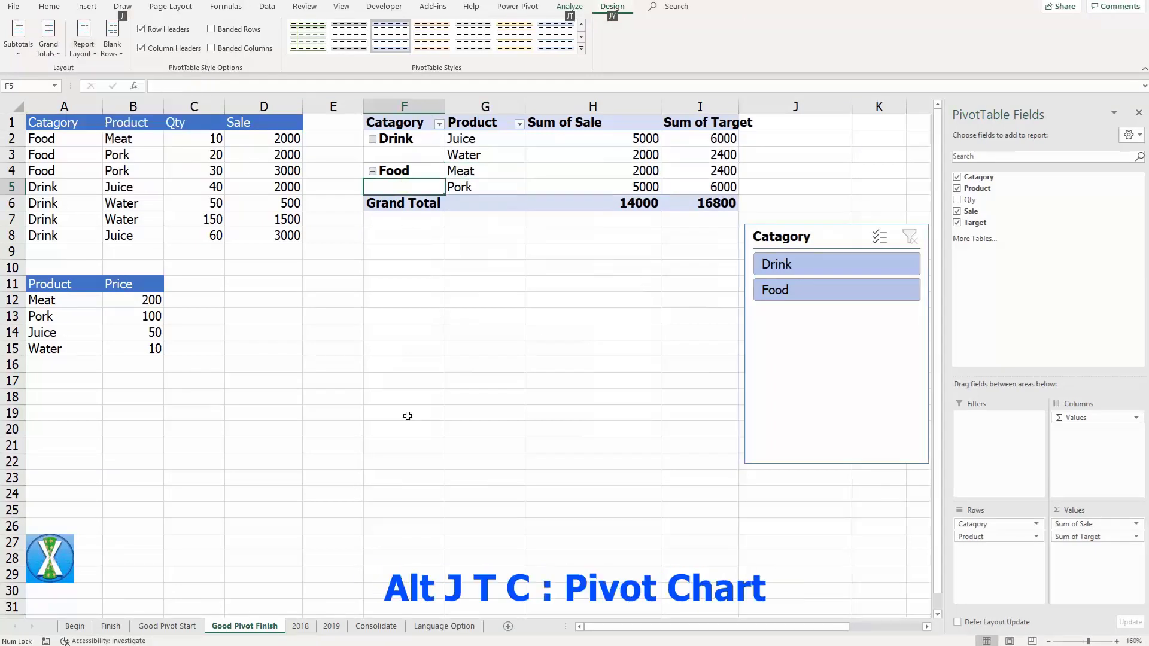
- Insert a Clustered Column PivotChart, collapsing it to categories and expanding back to products
{"action": "key", "text": "alt+j"}
{"action": "key", "text": "t"}
{"action": "key", "text": "c"}
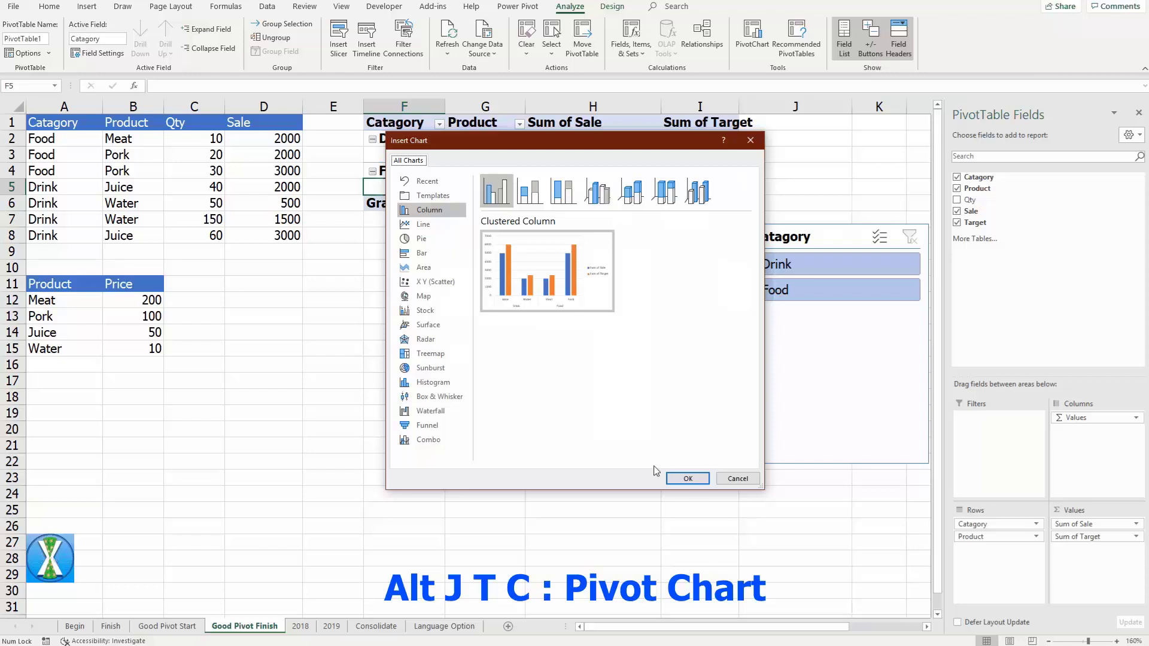
{"action": "left_click", "coordinate": [688, 479]}
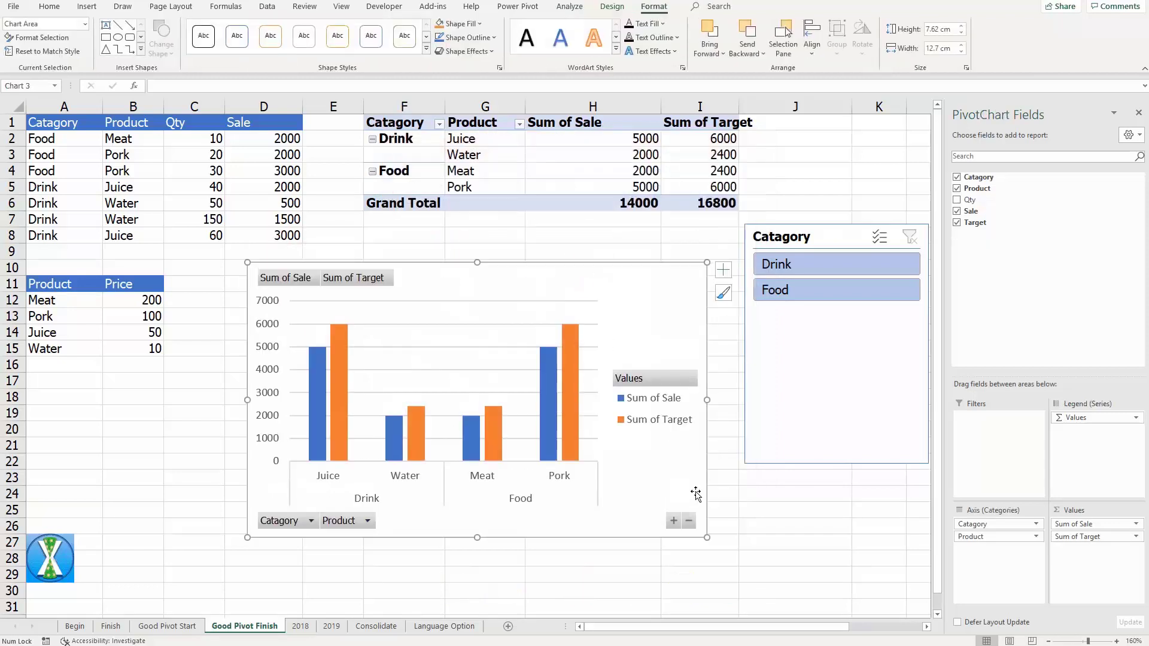
{"action": "left_click", "coordinate": [691, 521]}
{"action": "left_click", "coordinate": [673, 521]}
- Try the chart's Product and Catagory filter buttons, then move the chart below the tables
{"action": "left_click", "coordinate": [367, 522]}
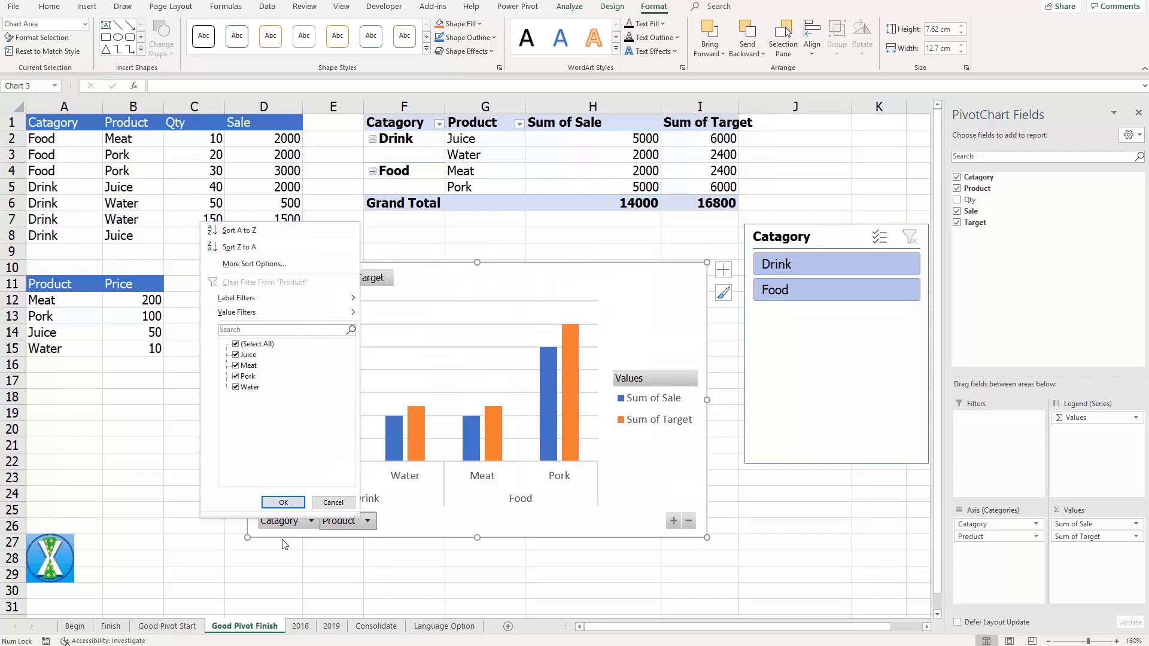
{"action": "left_click", "coordinate": [302, 525]}
{"action": "left_click", "coordinate": [303, 525]}
{"action": "left_click", "coordinate": [471, 518]}
{"action": "left_click_drag", "start_coordinate": [413, 279], "coordinate": [525, 533]}
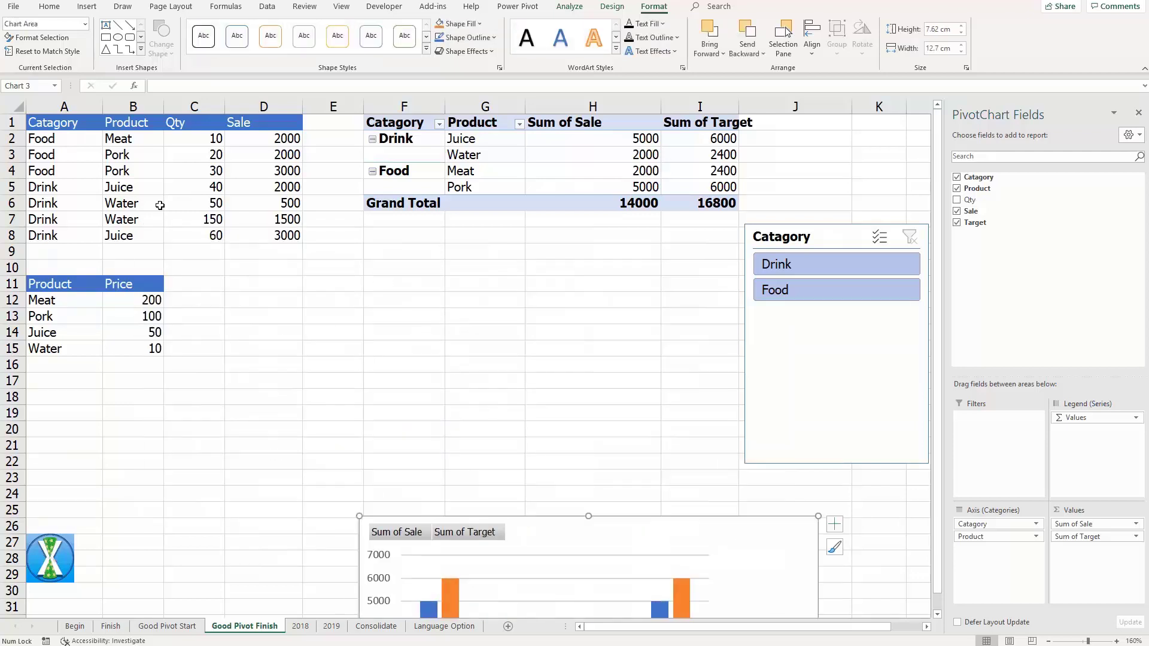
{"action": "left_click", "coordinate": [158, 204]}
- Create a new PivotTable on the existing sheet at cell F10 with Alt N V
{"action": "key", "text": "alt"}
{"action": "key", "text": "n"}
{"action": "key", "text": "v"}
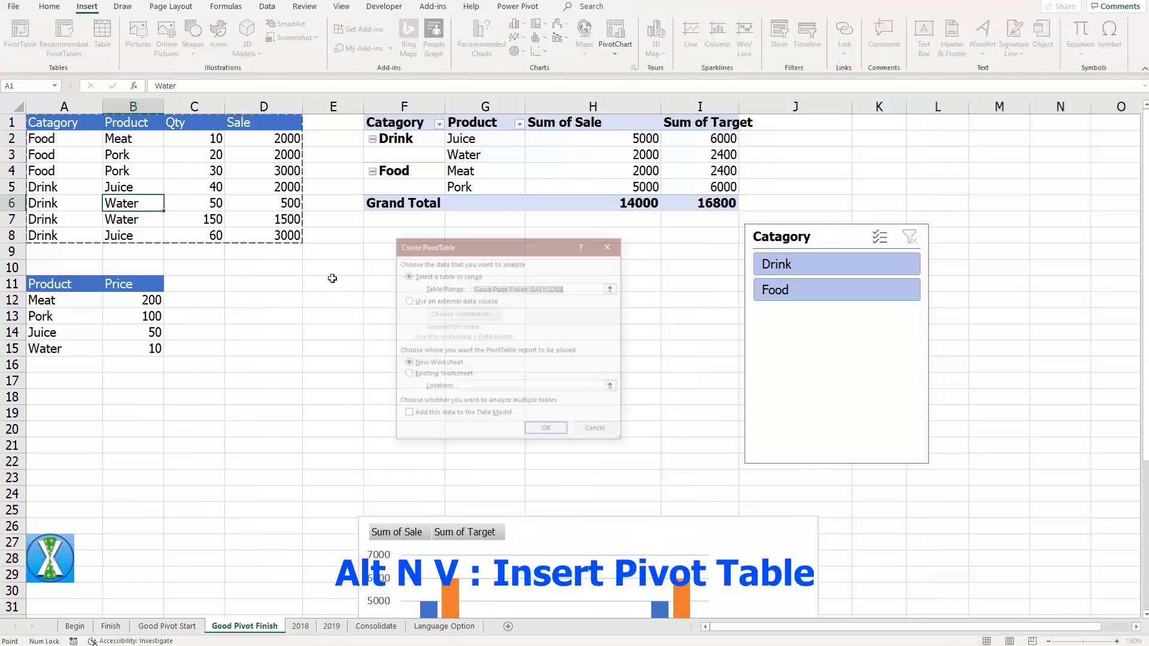
{"action": "left_click", "coordinate": [430, 376]}
{"action": "left_click", "coordinate": [374, 261]}
{"action": "key", "text": "Return"}
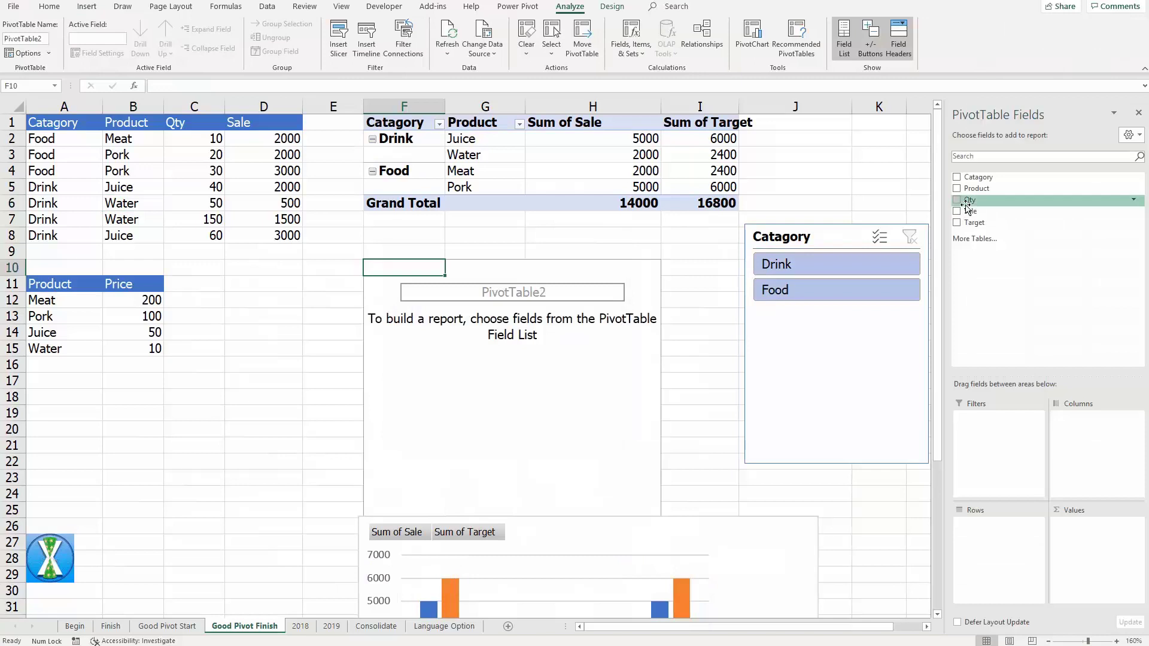
- Sum Sale by Qty and group Qty into bands of 50 (0-49, 50-99, 100-150)
{"action": "left_click_drag", "start_coordinate": [968, 204], "coordinate": [979, 520]}
{"action": "left_click", "coordinate": [965, 214]}
{"action": "left_click", "coordinate": [414, 316]}
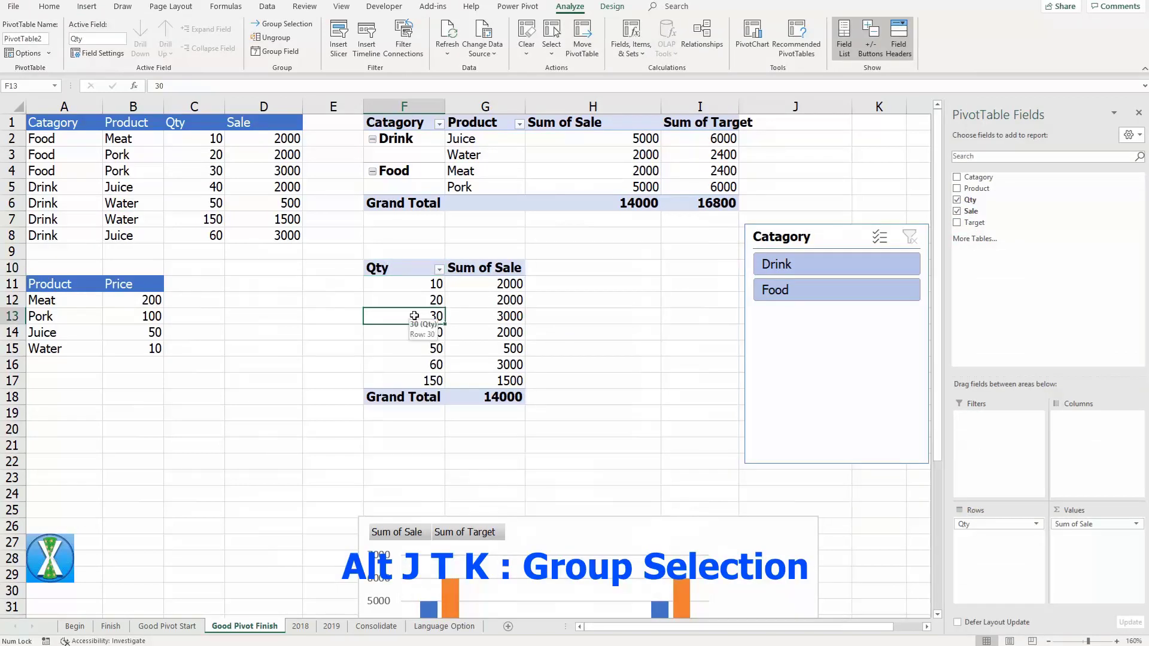
{"action": "right_click", "coordinate": [415, 316]}
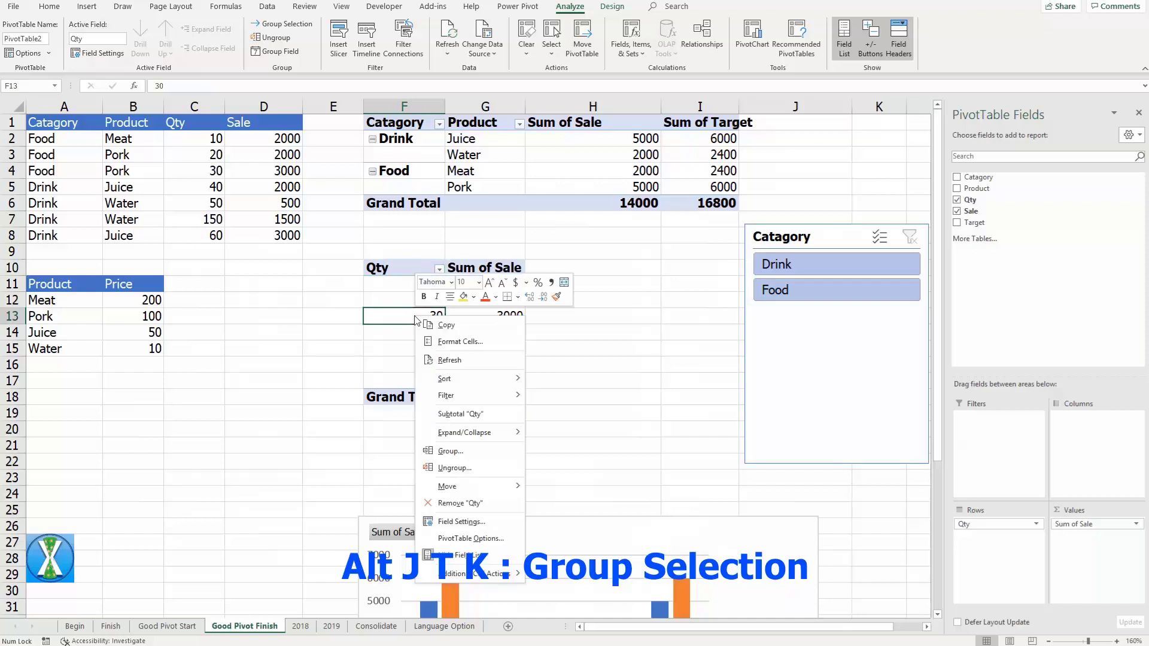
{"action": "left_click", "coordinate": [446, 453]}
{"action": "left_click_drag", "start_coordinate": [443, 405], "coordinate": [325, 393]}
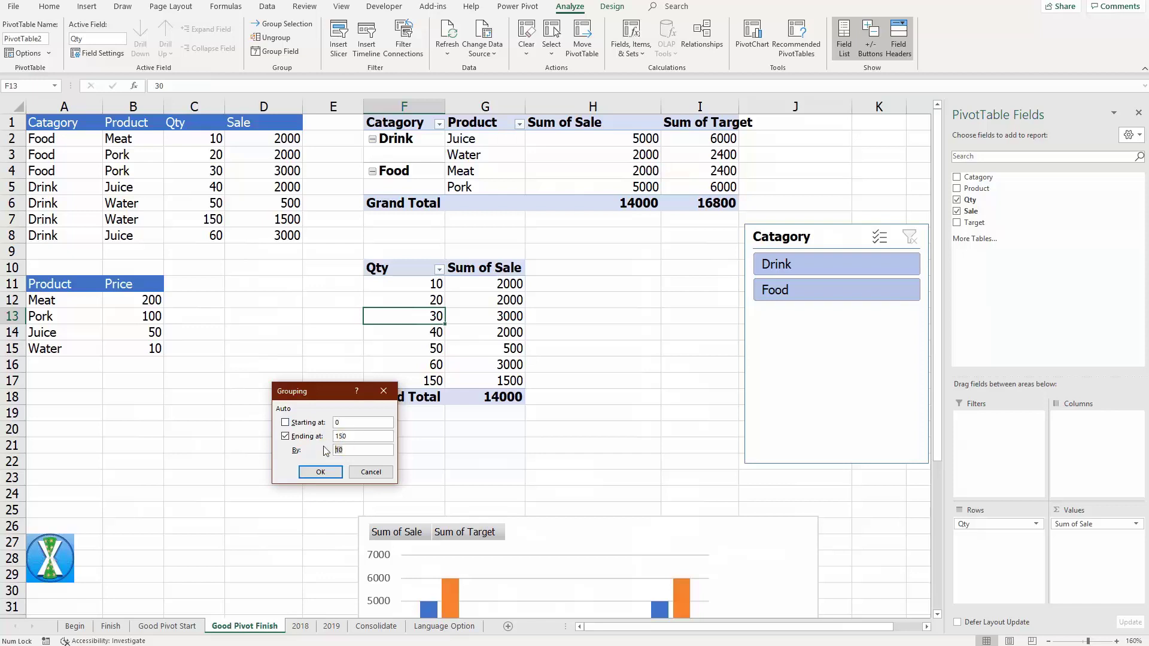
{"action": "left_click", "coordinate": [322, 471]}
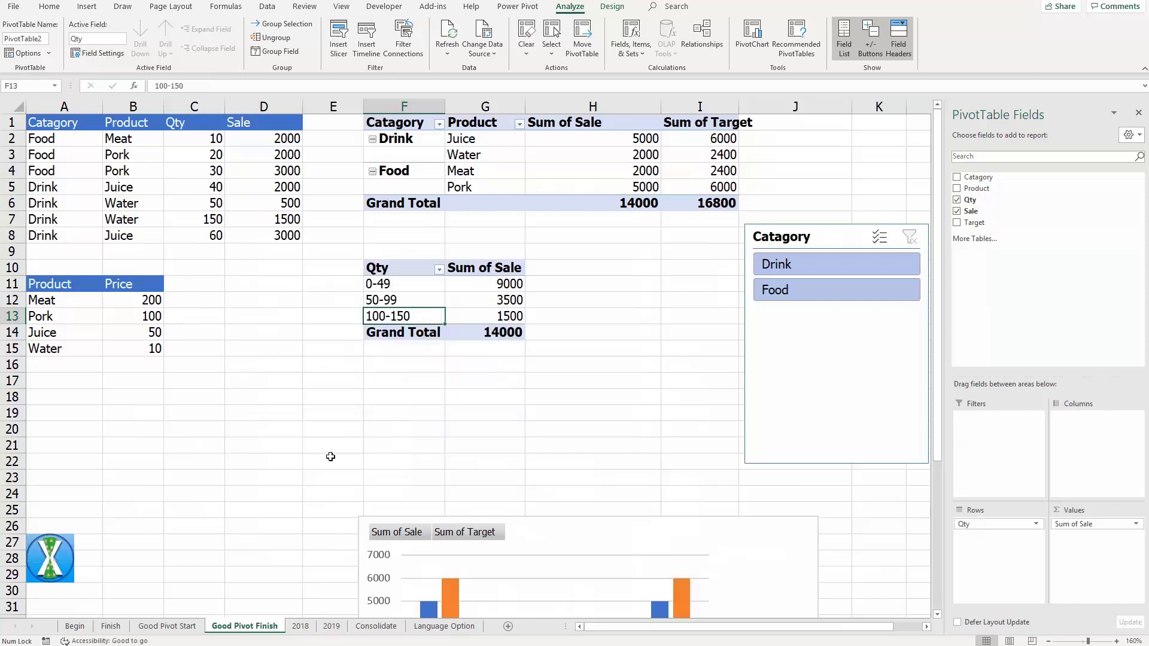